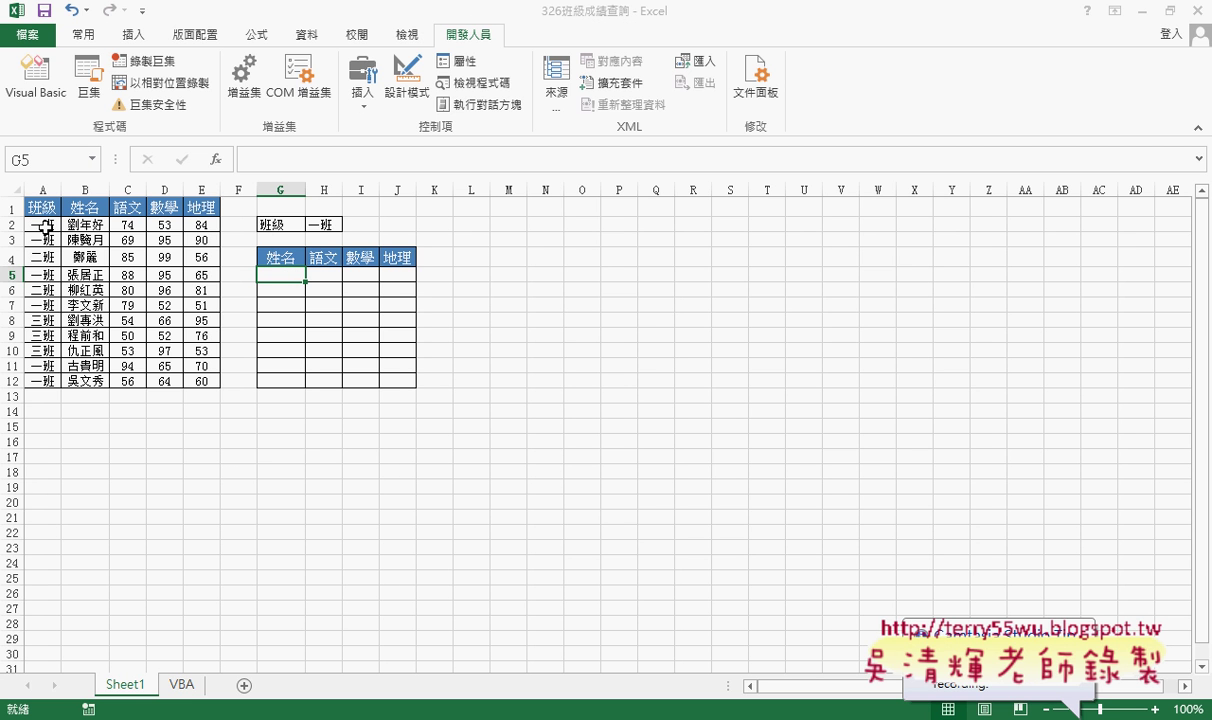
Start an IF function in G5 from the Logical category, then cancel it.
{"action": "left_click", "coordinate": [215, 159]}
{"action": "left_click", "coordinate": [755, 256]}
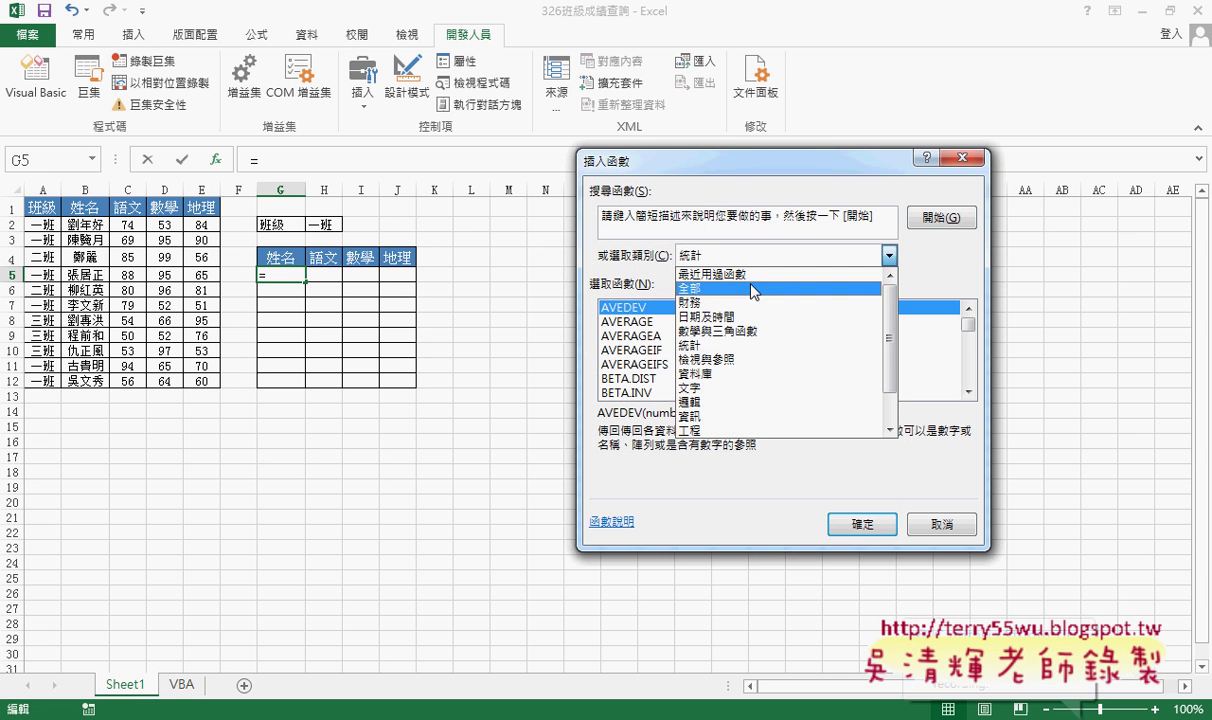
{"action": "left_click", "coordinate": [760, 400]}
{"action": "double_click", "coordinate": [586, 336]}
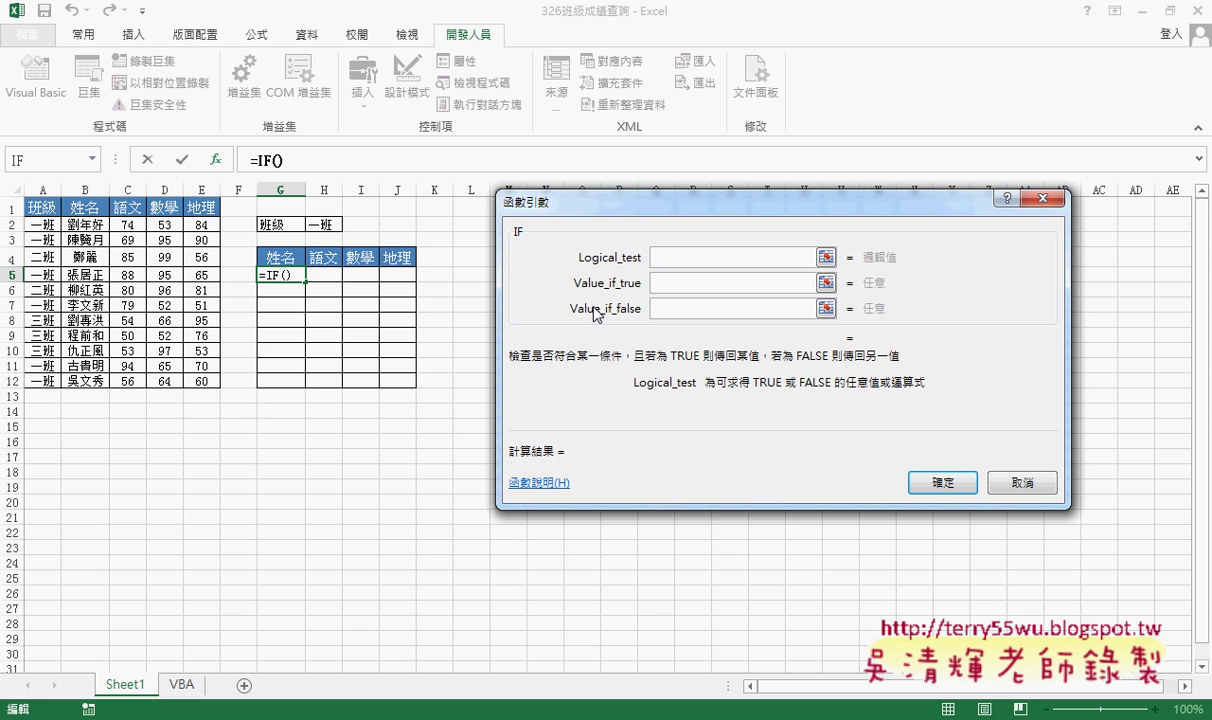
{"action": "left_click", "coordinate": [1019, 480]}
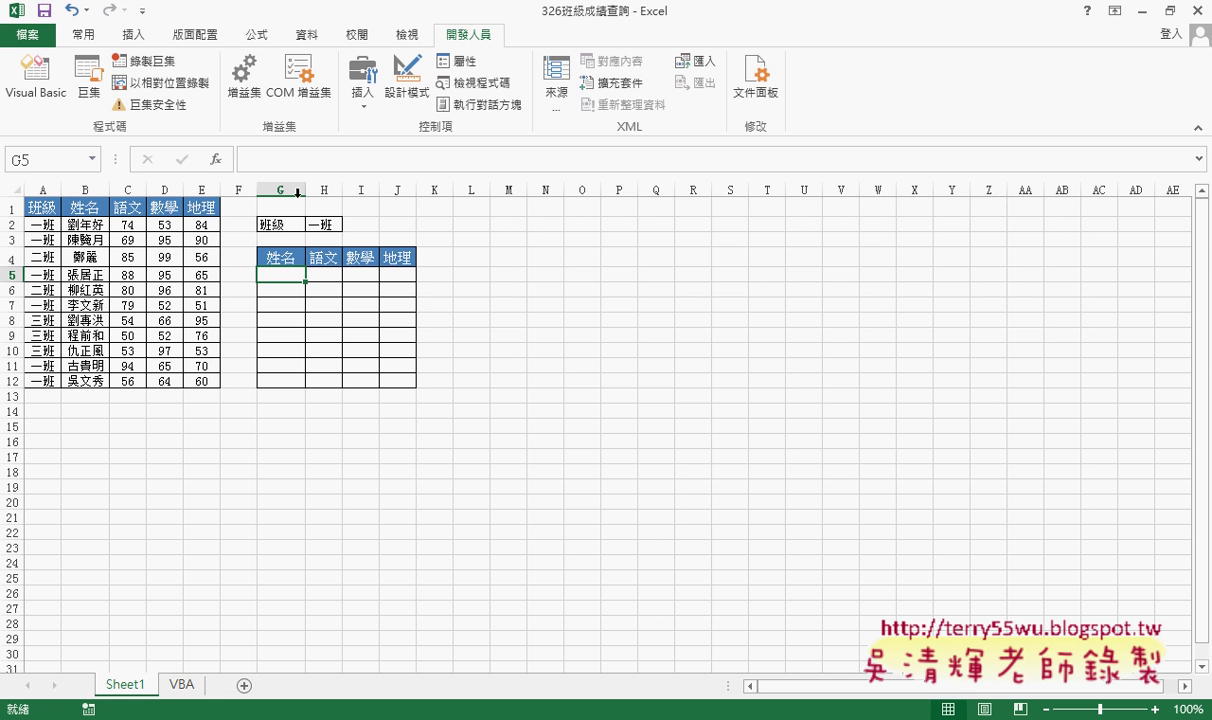
Try an INDEX function (array form) in G5, then cancel it, leaving G5 empty.
{"action": "left_click", "coordinate": [218, 160]}
{"action": "left_click", "coordinate": [889, 255]}
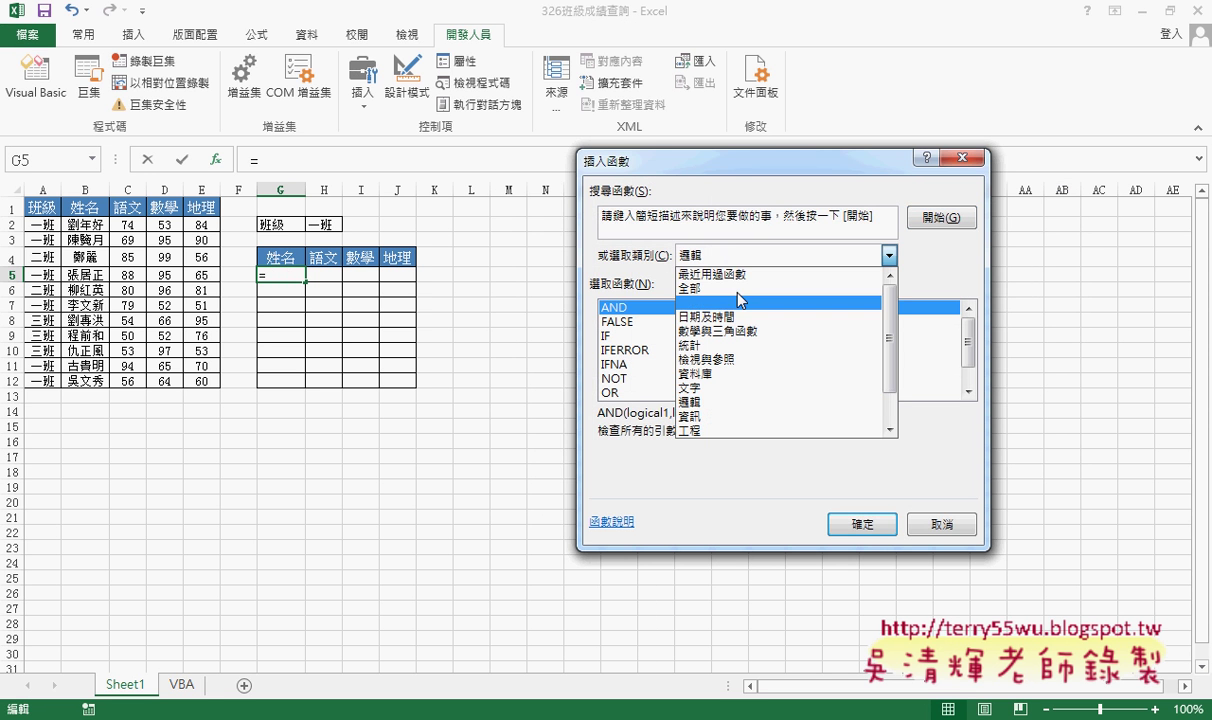
{"action": "left_click", "coordinate": [743, 360]}
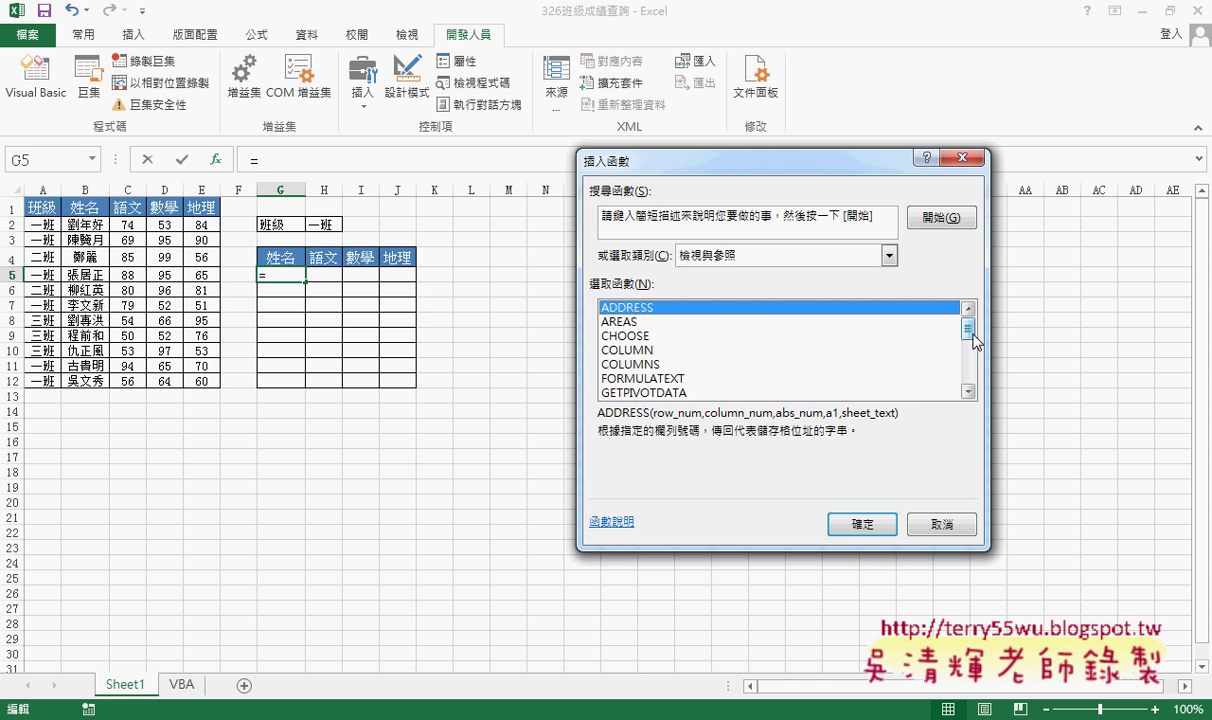
{"action": "left_click_drag", "start_coordinate": [968, 318], "coordinate": [970, 362]}
{"action": "left_click", "coordinate": [615, 335]}
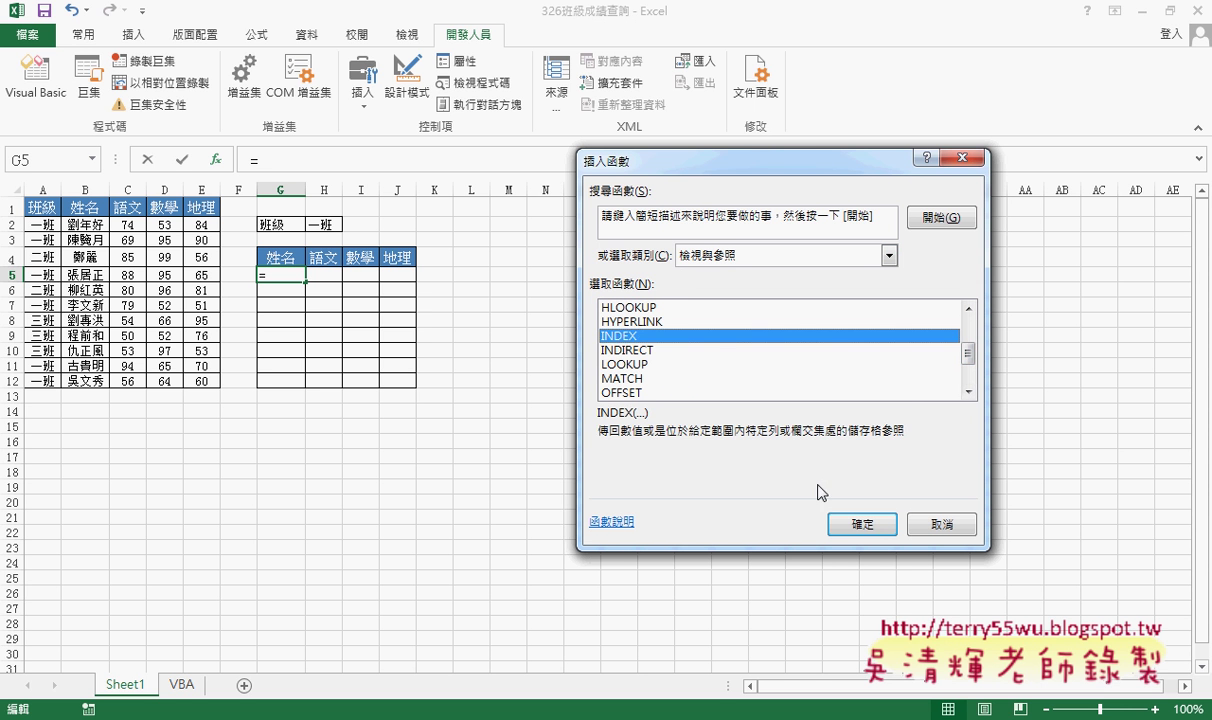
{"action": "left_click", "coordinate": [863, 527]}
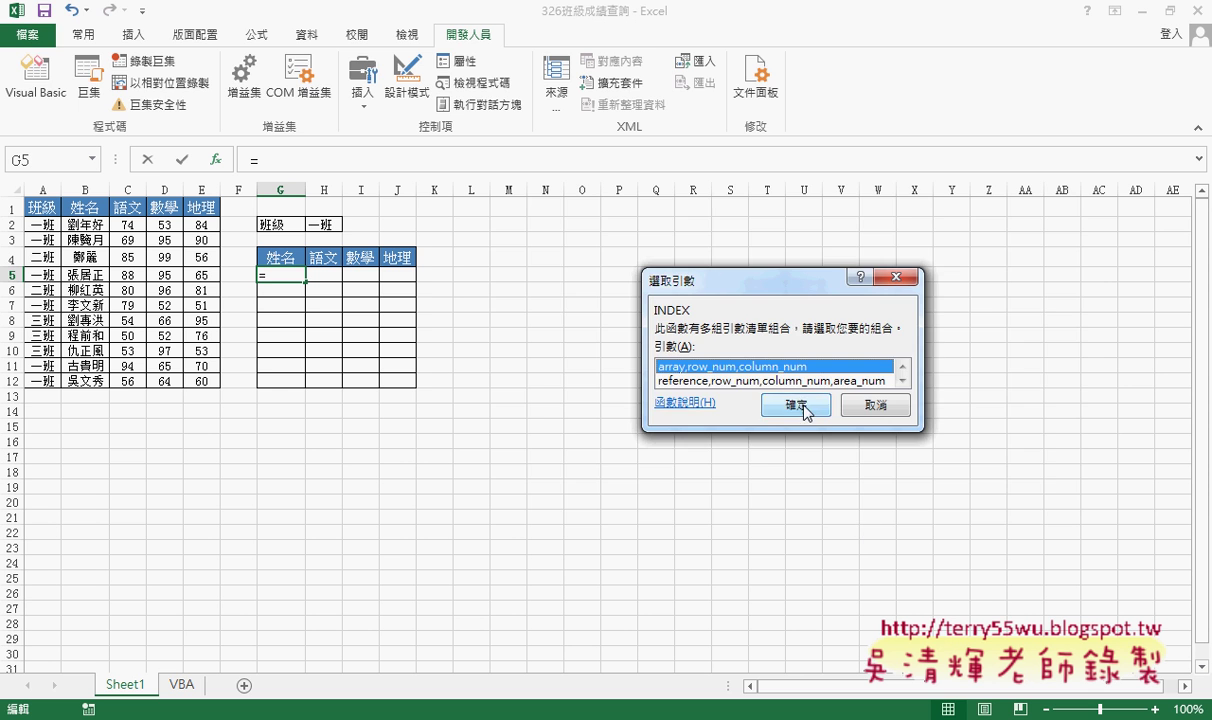
{"action": "left_click", "coordinate": [813, 487]}
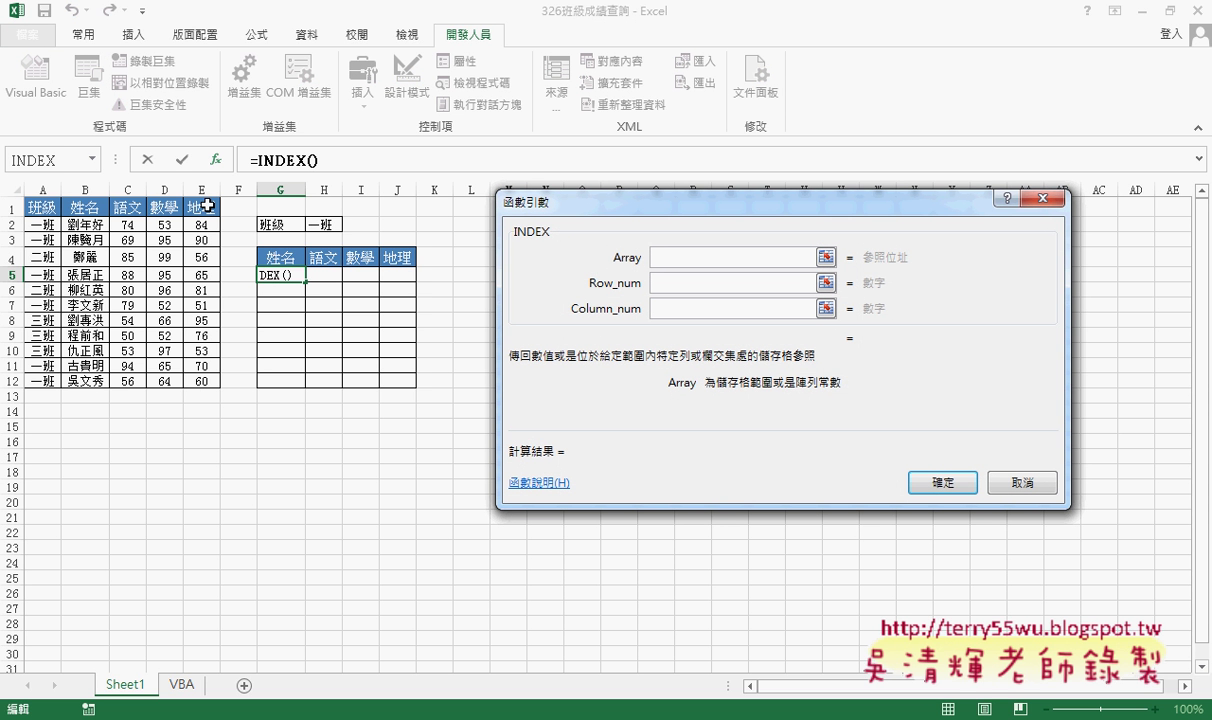
{"action": "left_click", "coordinate": [663, 288]}
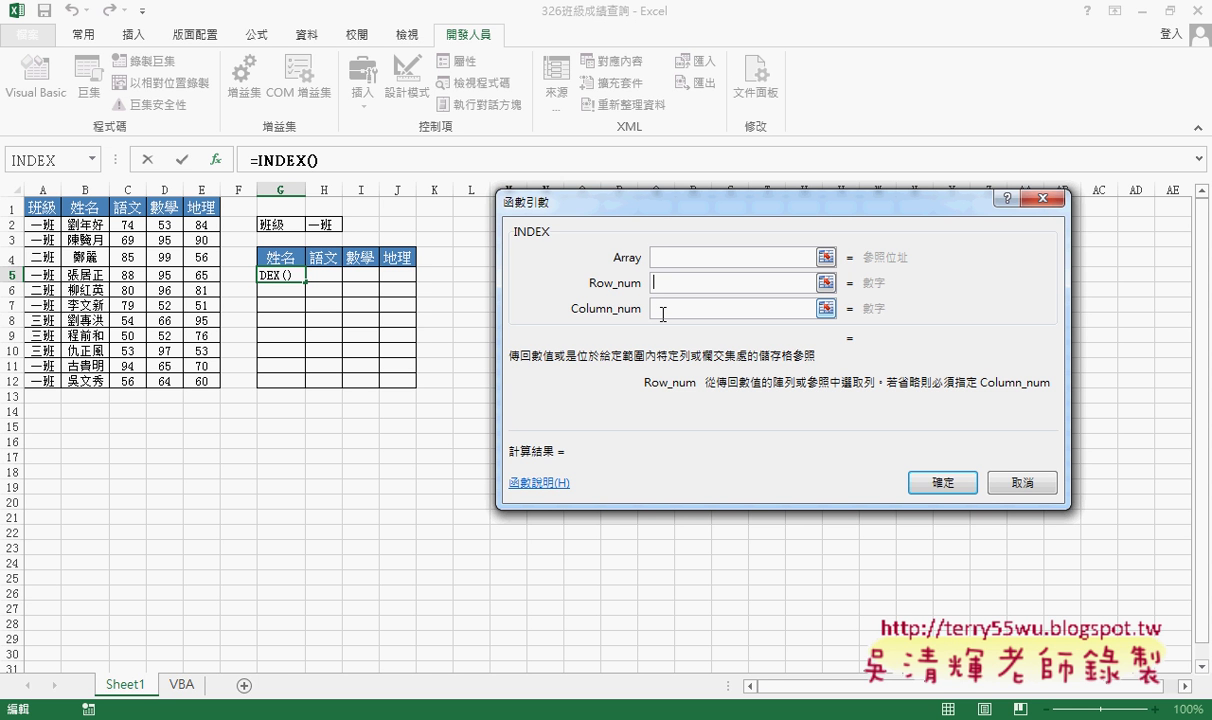
{"action": "left_click", "coordinate": [663, 314]}
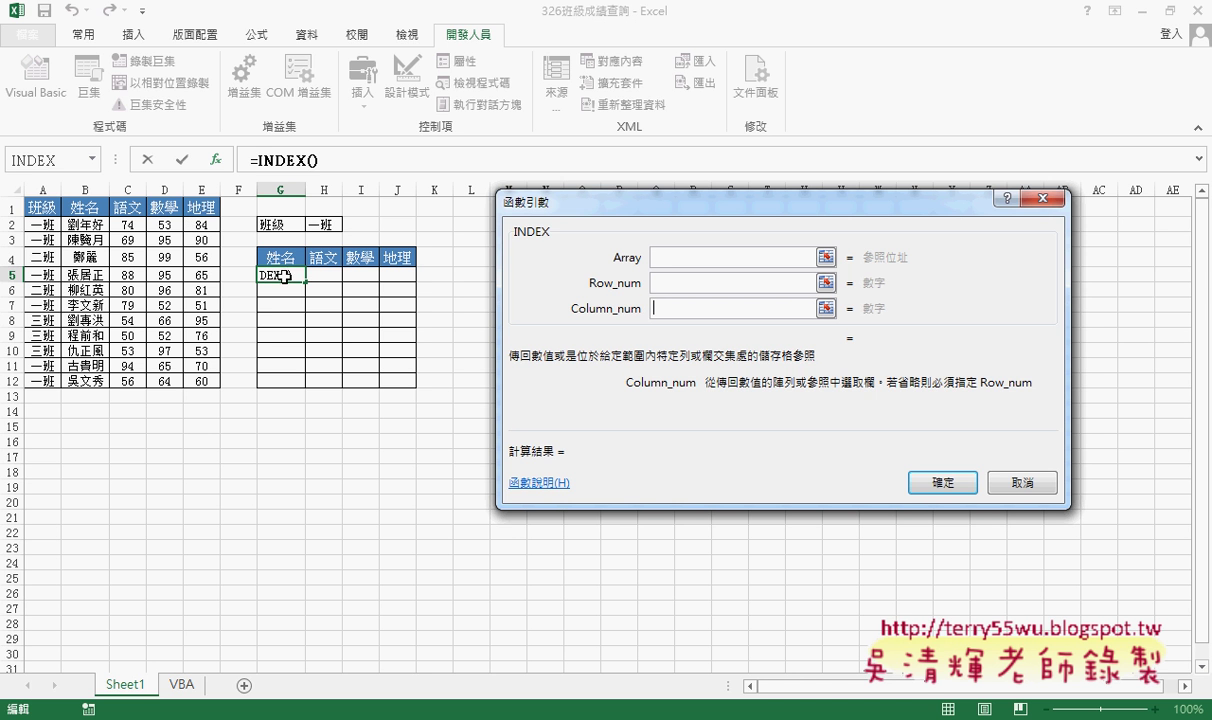
{"action": "left_click", "coordinate": [1019, 486]}
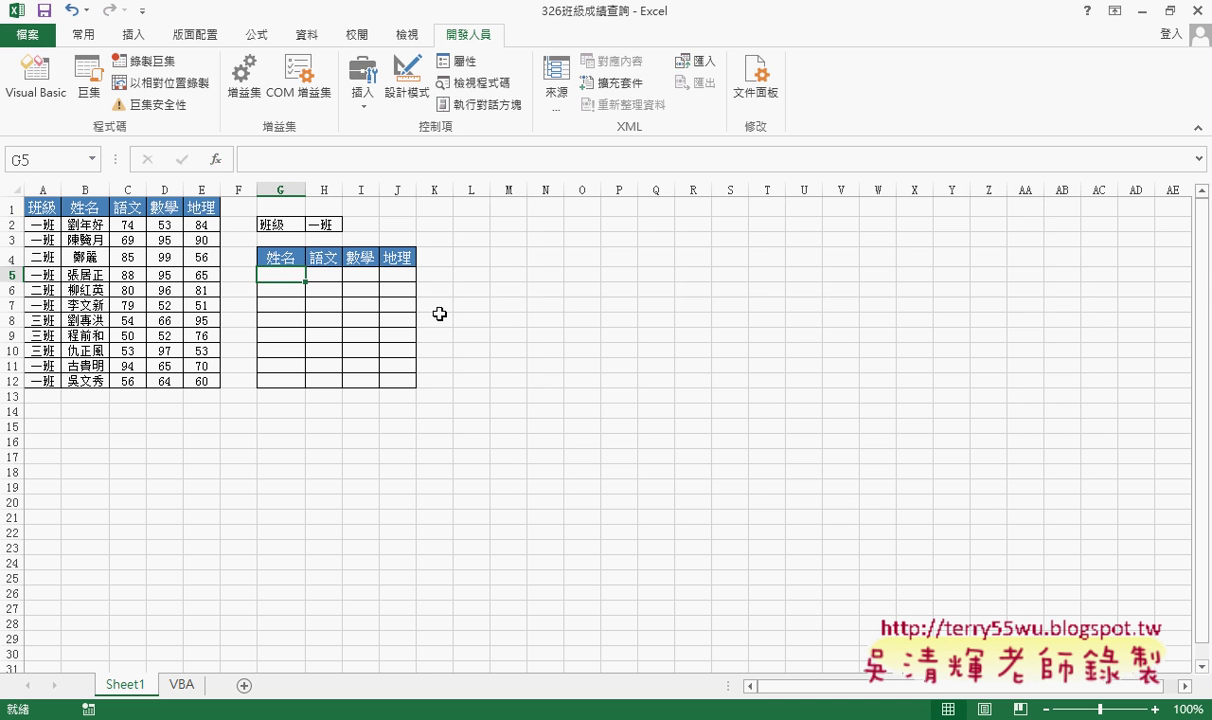
Enter =IF(A2=H2,ROW()-4,"N") in G5 and fill it across to J5.
{"action": "left_click", "coordinate": [216, 160]}
{"action": "left_click", "coordinate": [888, 256]}
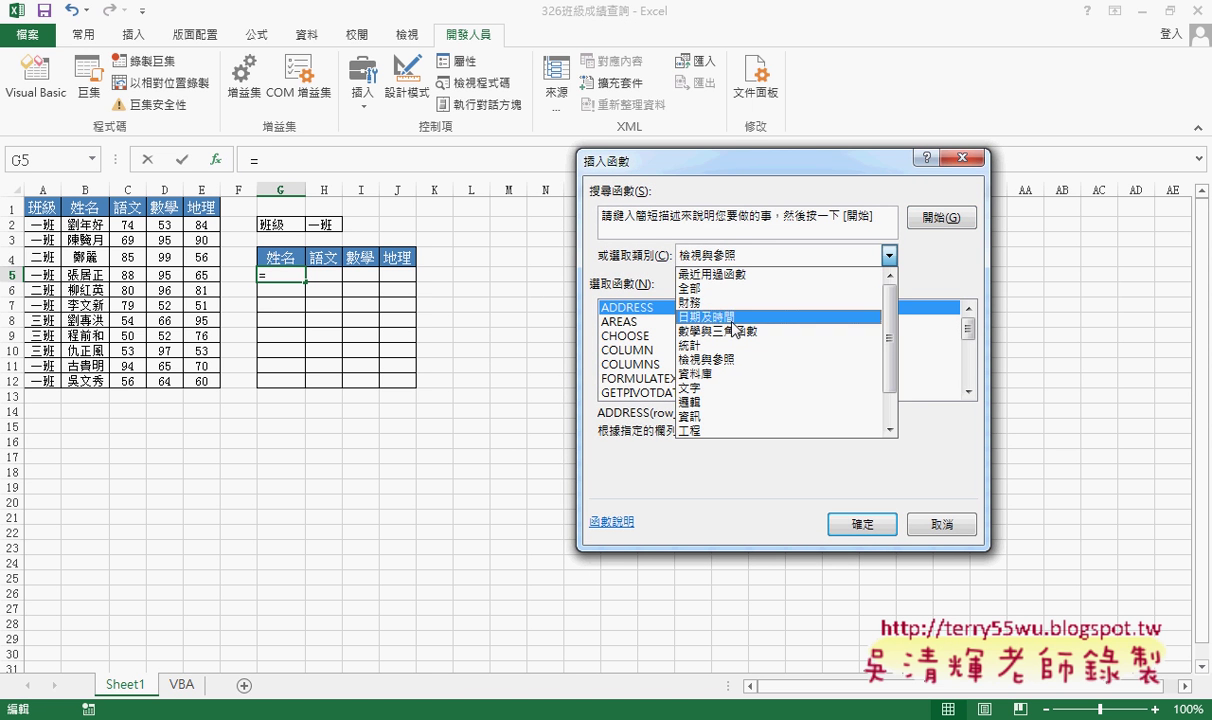
{"action": "left_click", "coordinate": [736, 403]}
{"action": "double_click", "coordinate": [614, 336]}
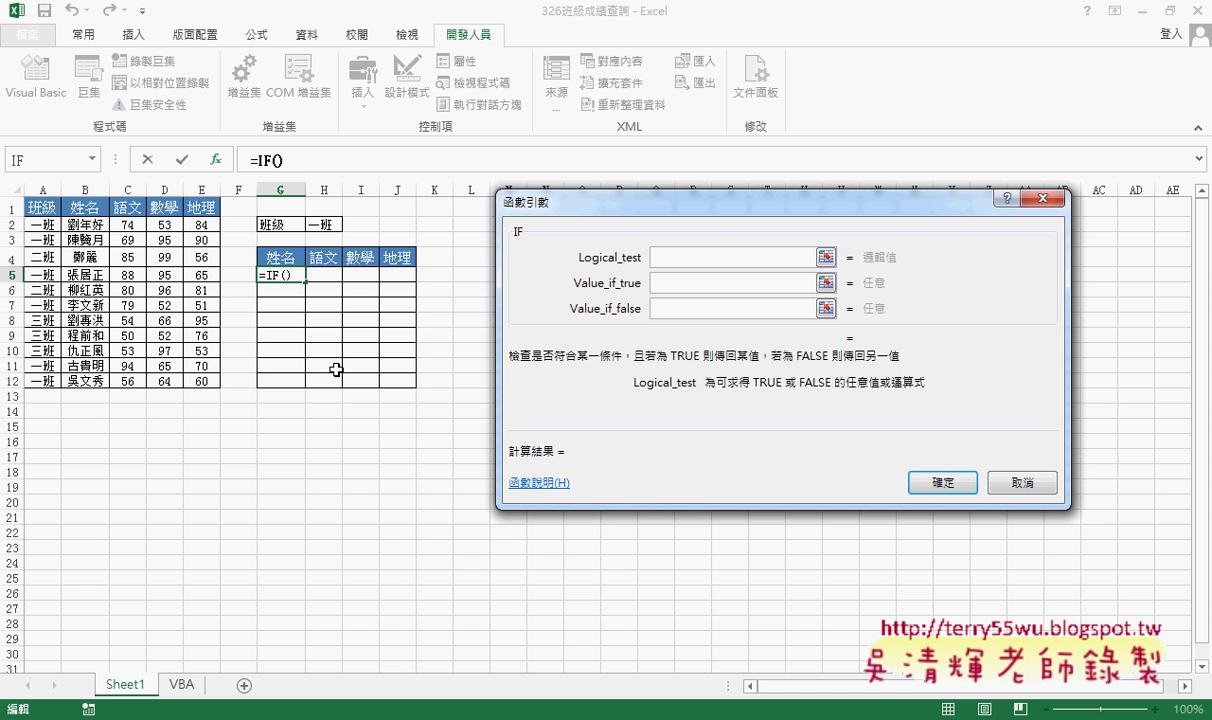
{"action": "left_click", "coordinate": [41, 222]}
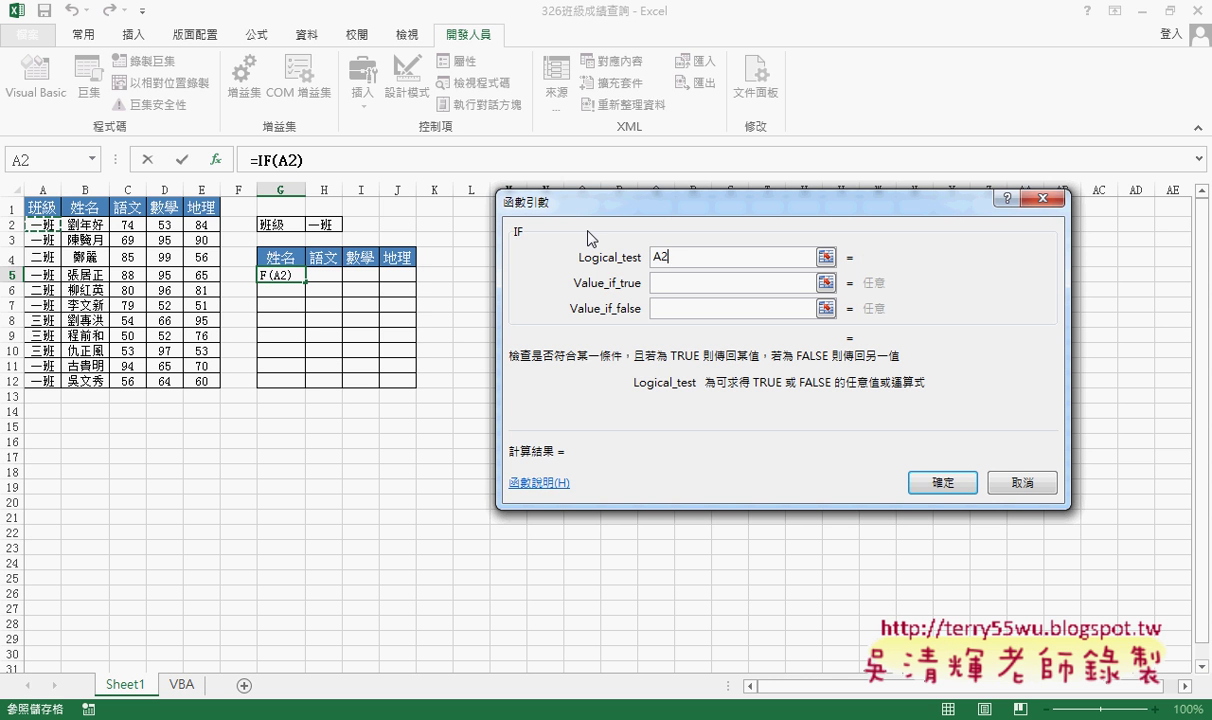
{"action": "type", "text": "="}
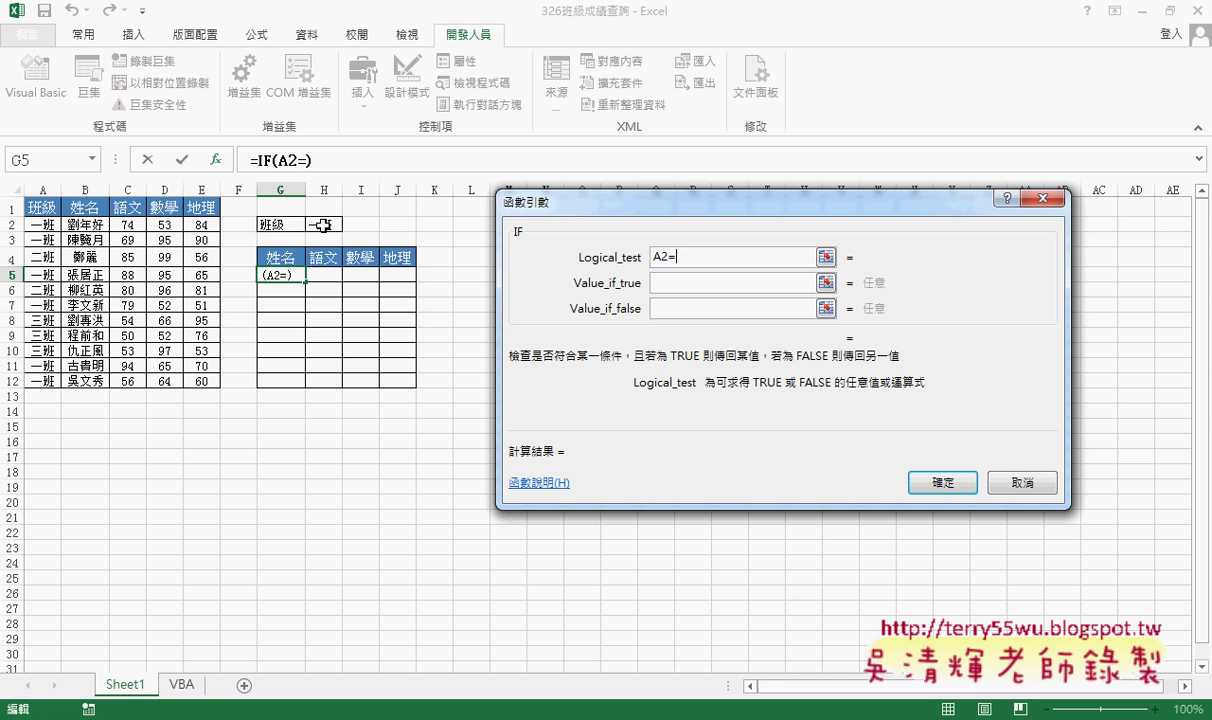
{"action": "left_click", "coordinate": [322, 224]}
{"action": "left_click", "coordinate": [684, 285]}
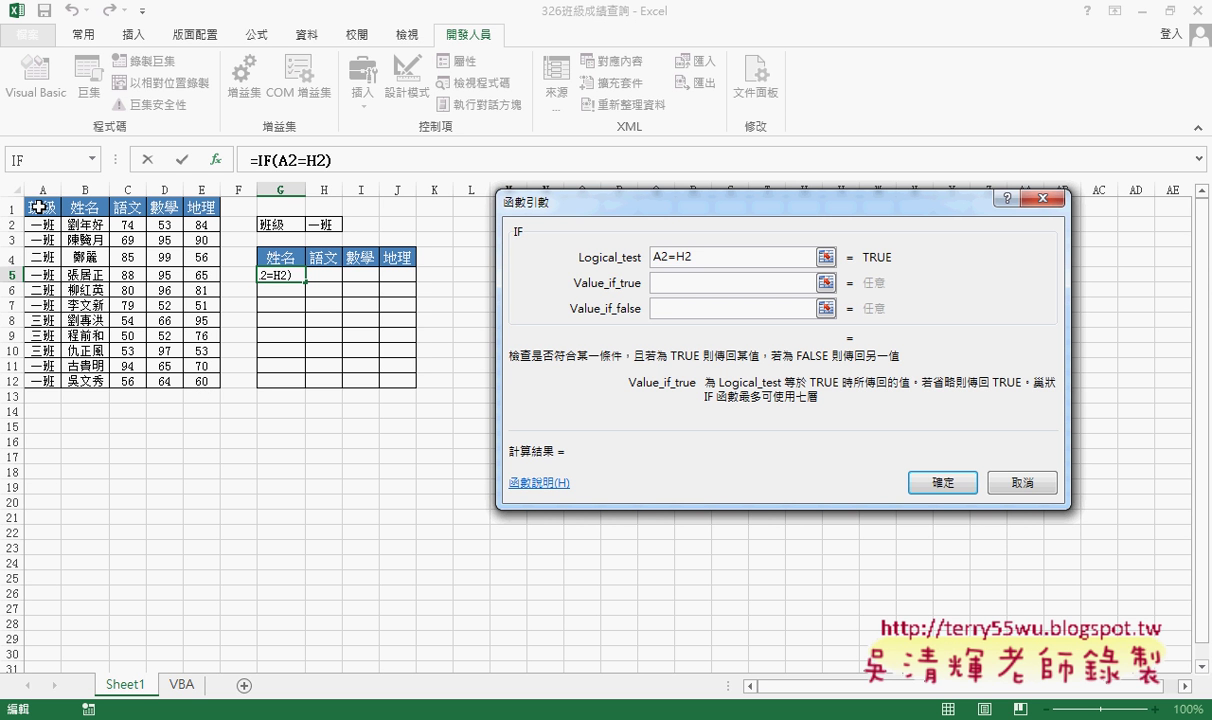
{"action": "type", "text": "r"}
{"action": "type", "text": "ow"}
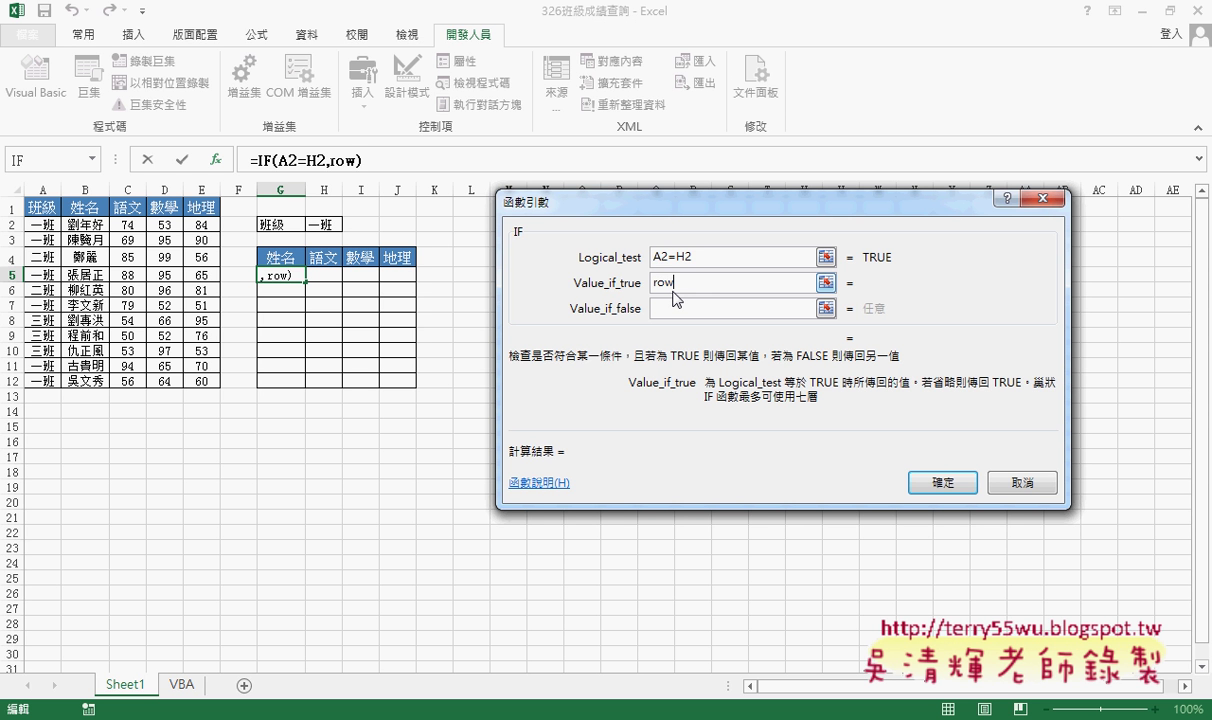
{"action": "type", "text": "()"}
{"action": "type", "text": "-"}
{"action": "type", "text": "4"}
{"action": "left_click", "coordinate": [652, 306]}
{"action": "type", "text": "\""}
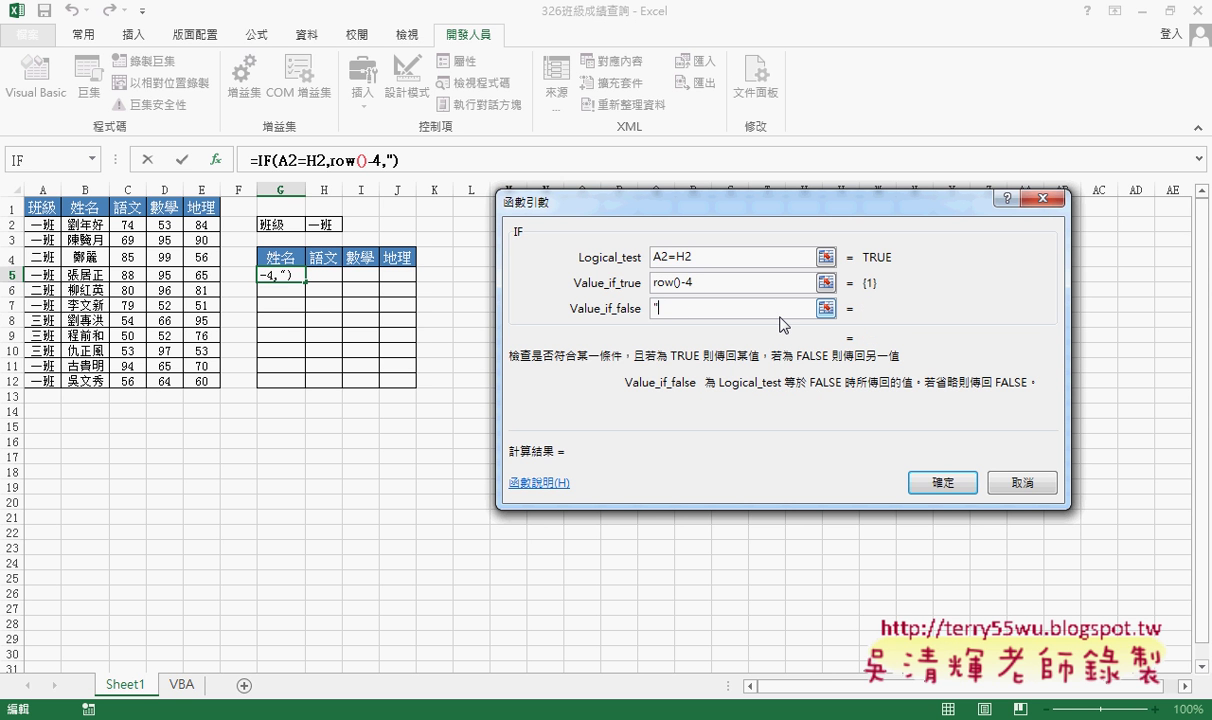
{"action": "type", "text": "N\""}
{"action": "left_click", "coordinate": [943, 482]}
{"action": "left_click_drag", "start_coordinate": [306, 283], "coordinate": [405, 285]}
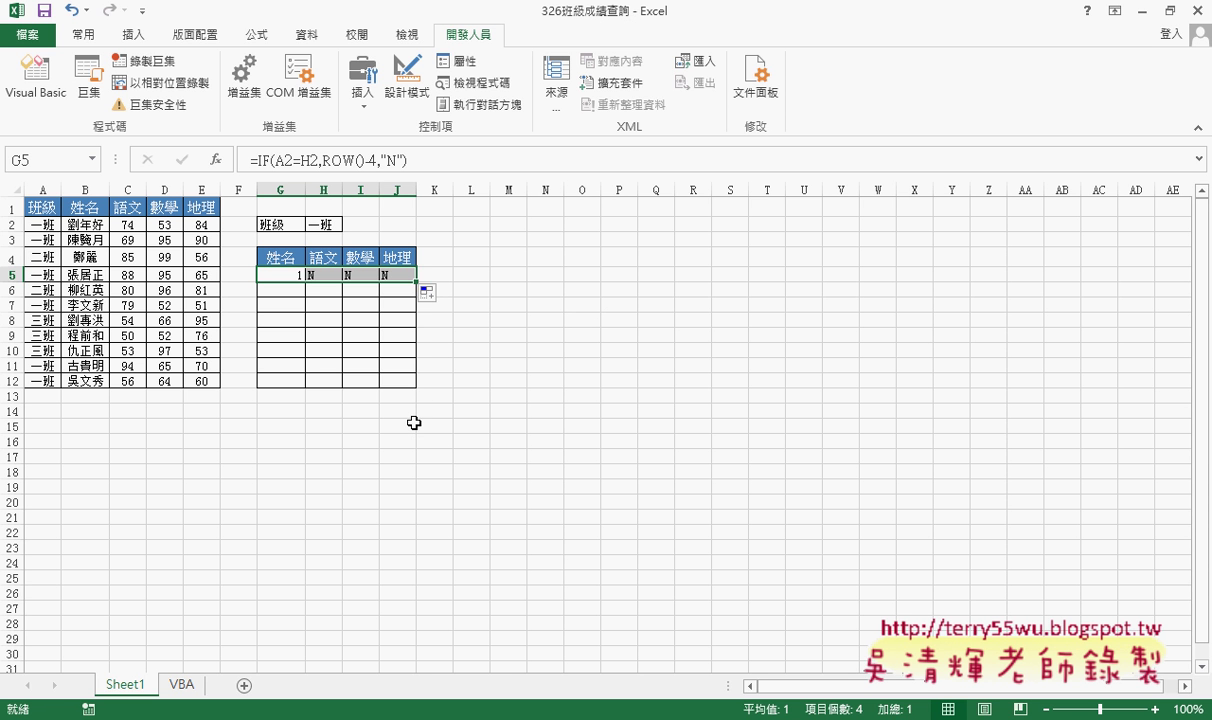
Make the H2 reference in G5's formula absolute as $H$2.
{"action": "left_click", "coordinate": [290, 275]}
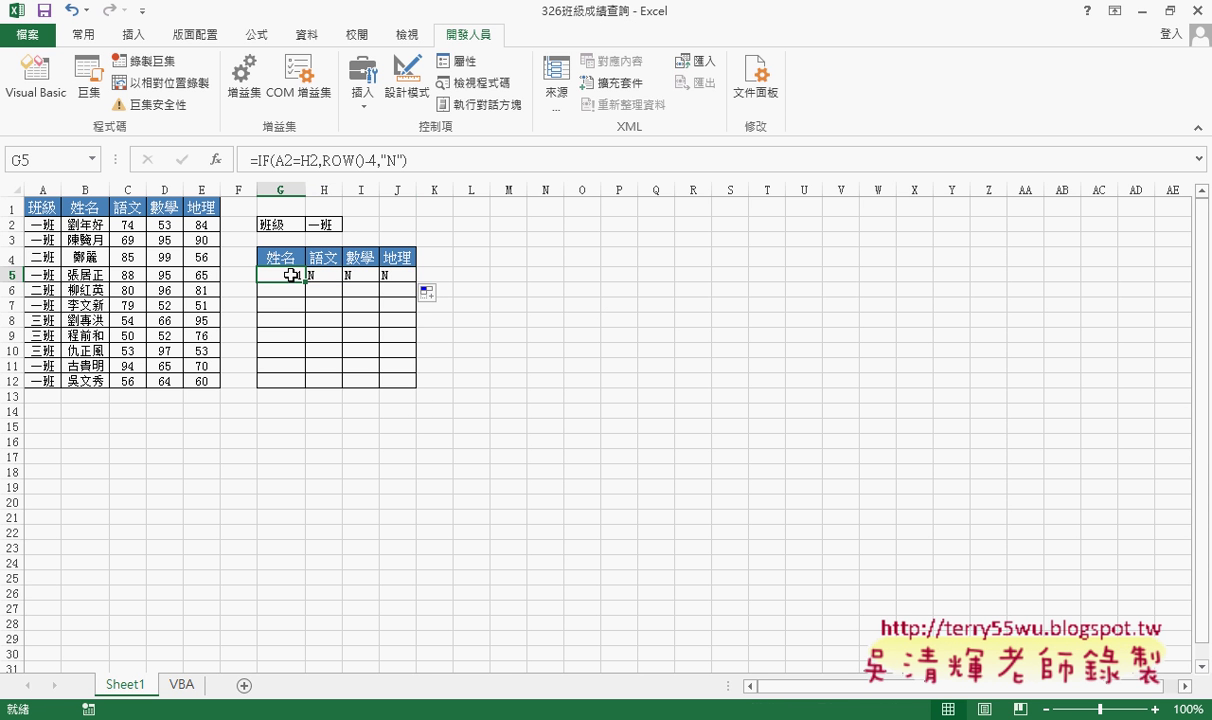
{"action": "left_click", "coordinate": [309, 160]}
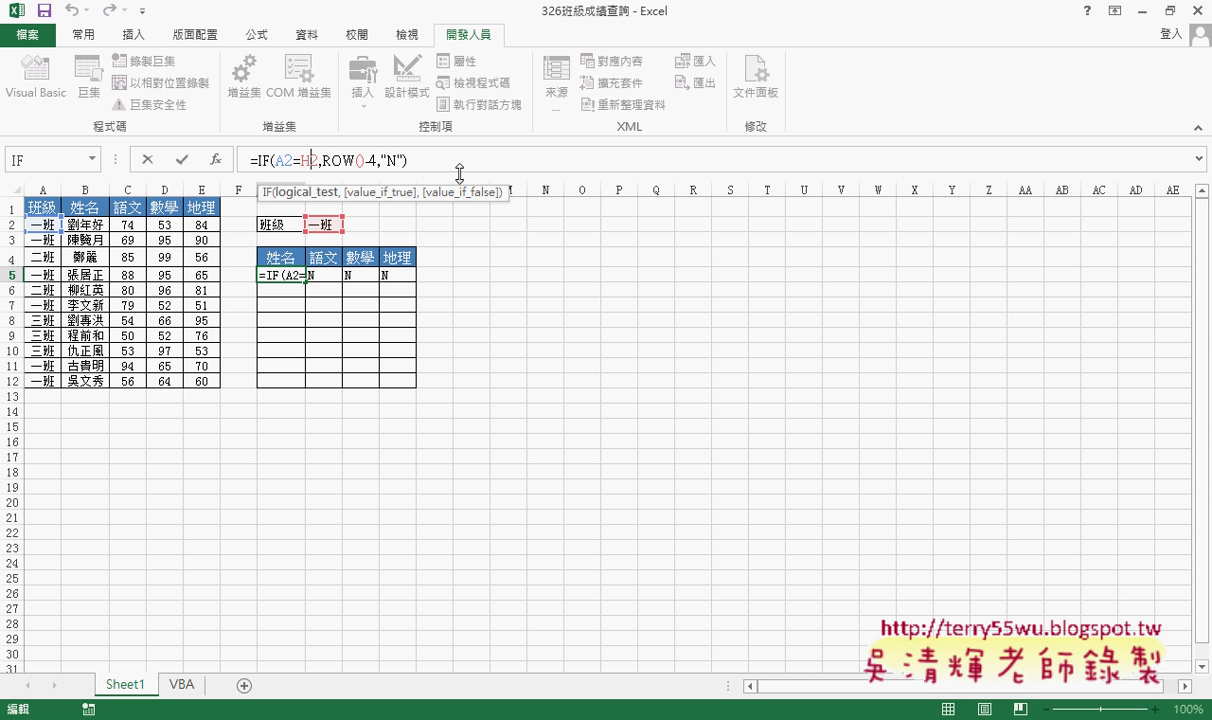
{"action": "key", "text": "F4"}
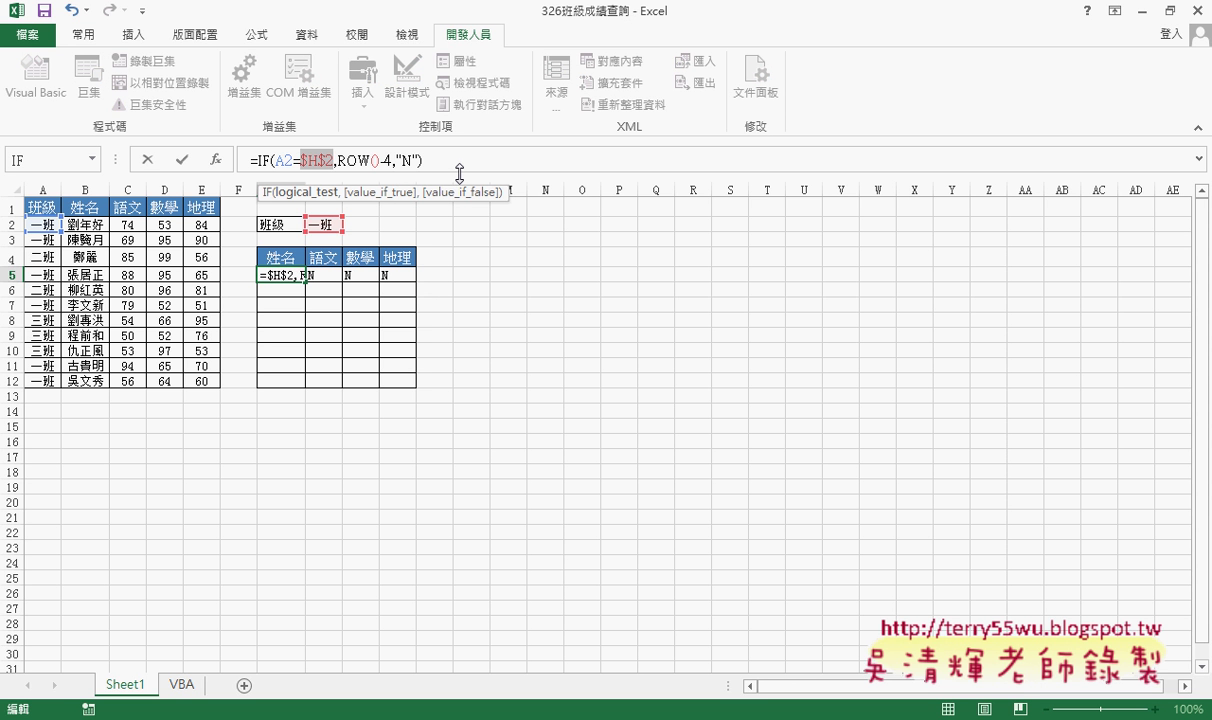
{"action": "left_click", "coordinate": [285, 160]}
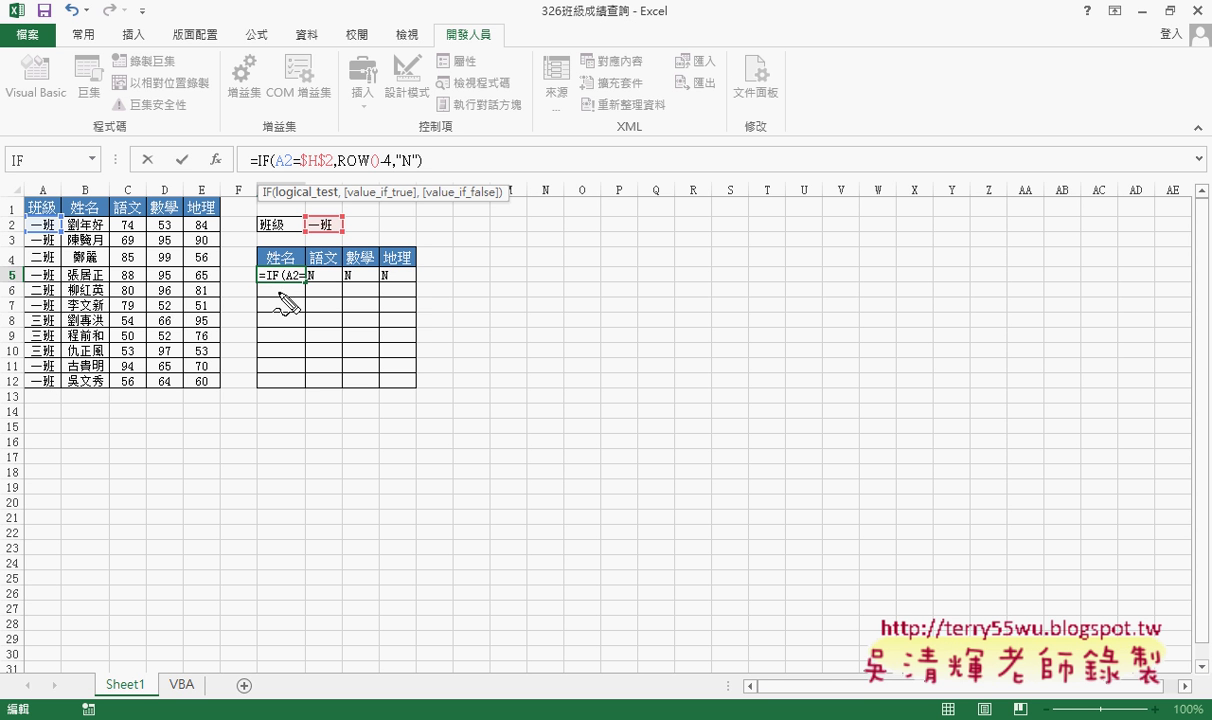
Mark the A2 reference, column A values and ROW() with pen annotations, then clear them.
{"action": "left_click_drag", "start_coordinate": [272, 171], "coordinate": [289, 171]}
{"action": "mouse_move", "coordinate": [24, 211]}
{"action": "left_mouse_down"}
{"action": "mouse_move", "coordinate": [13, 392]}
{"action": "mouse_move", "coordinate": [58, 370]}
{"action": "mouse_move", "coordinate": [16, 392]}
{"action": "left_mouse_up"}
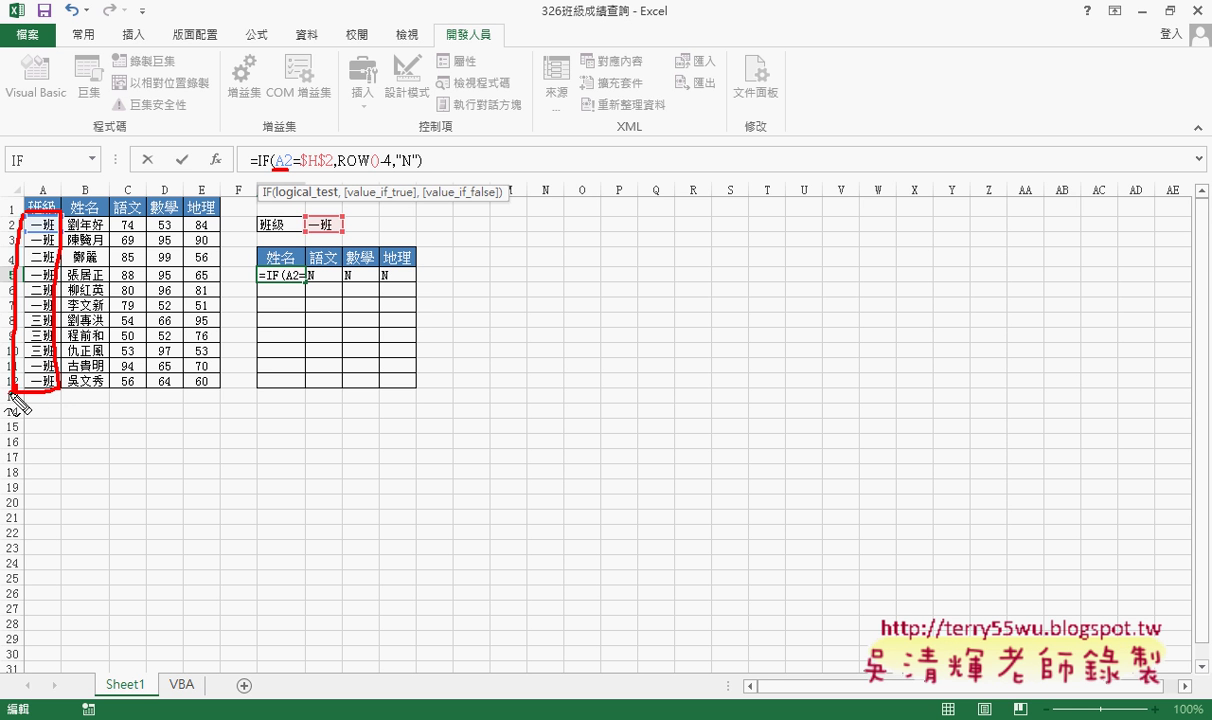
{"action": "left_click_drag", "start_coordinate": [338, 171], "coordinate": [382, 171]}
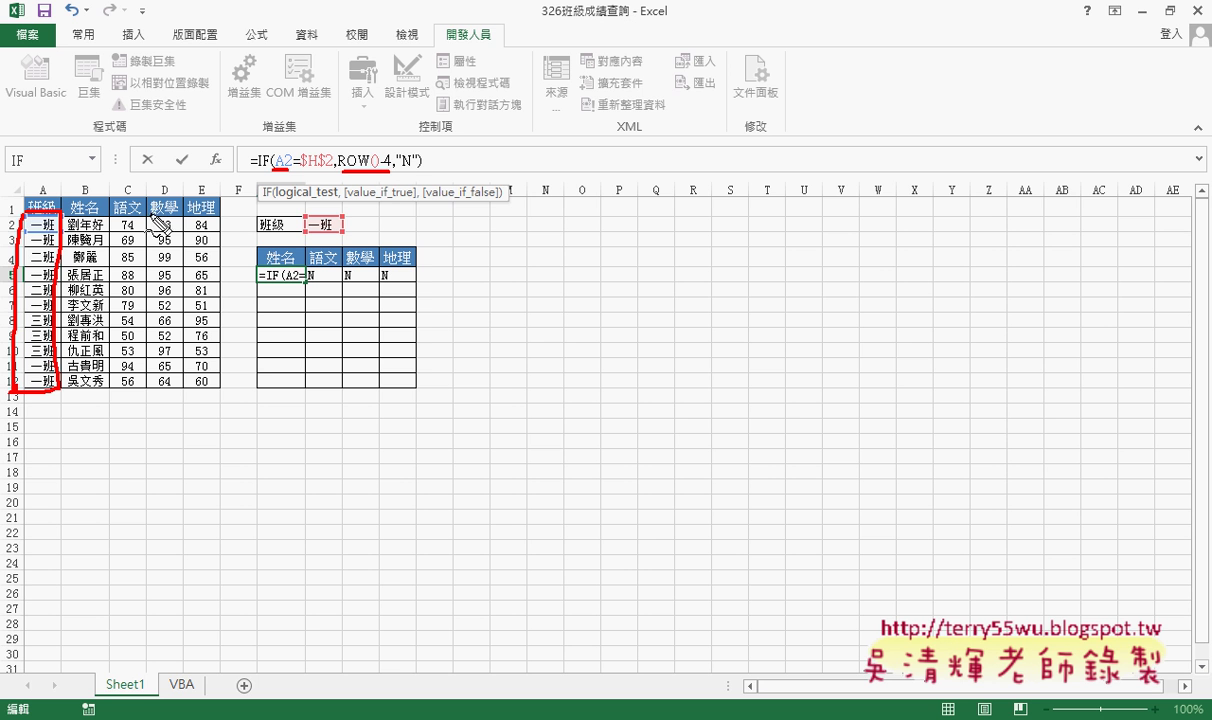
{"action": "left_click_drag", "start_coordinate": [9, 214], "coordinate": [38, 213]}
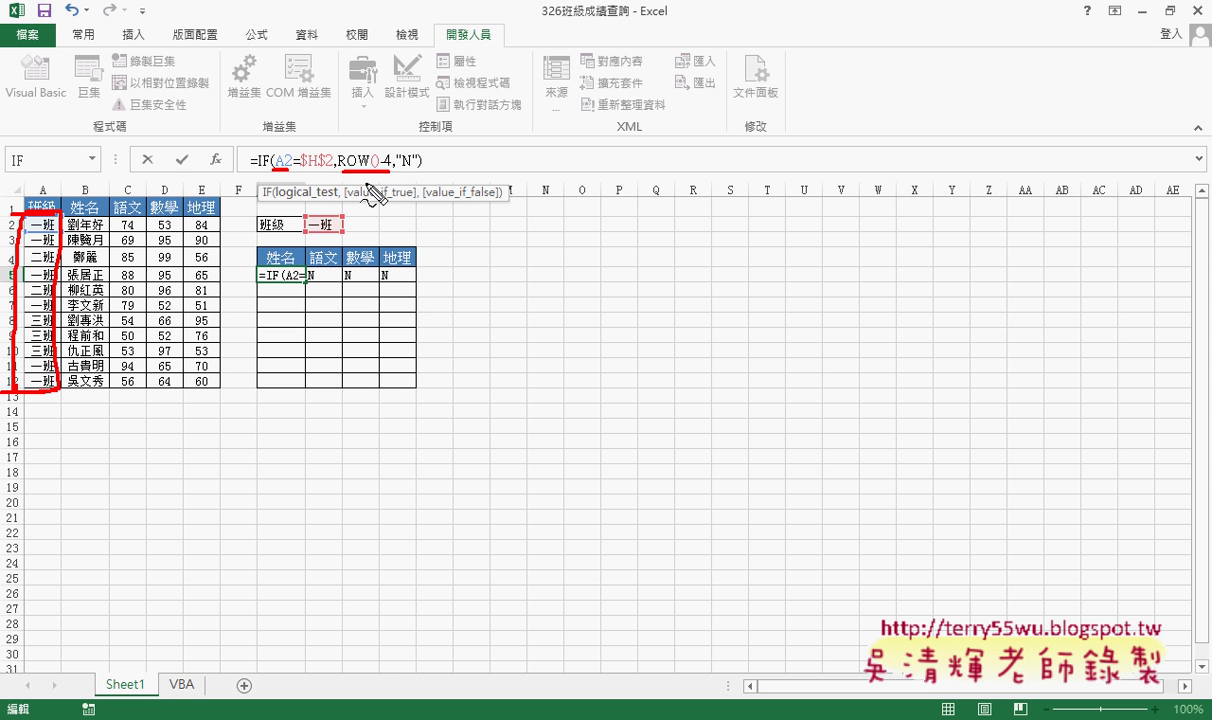
{"action": "key", "text": "Escape"}
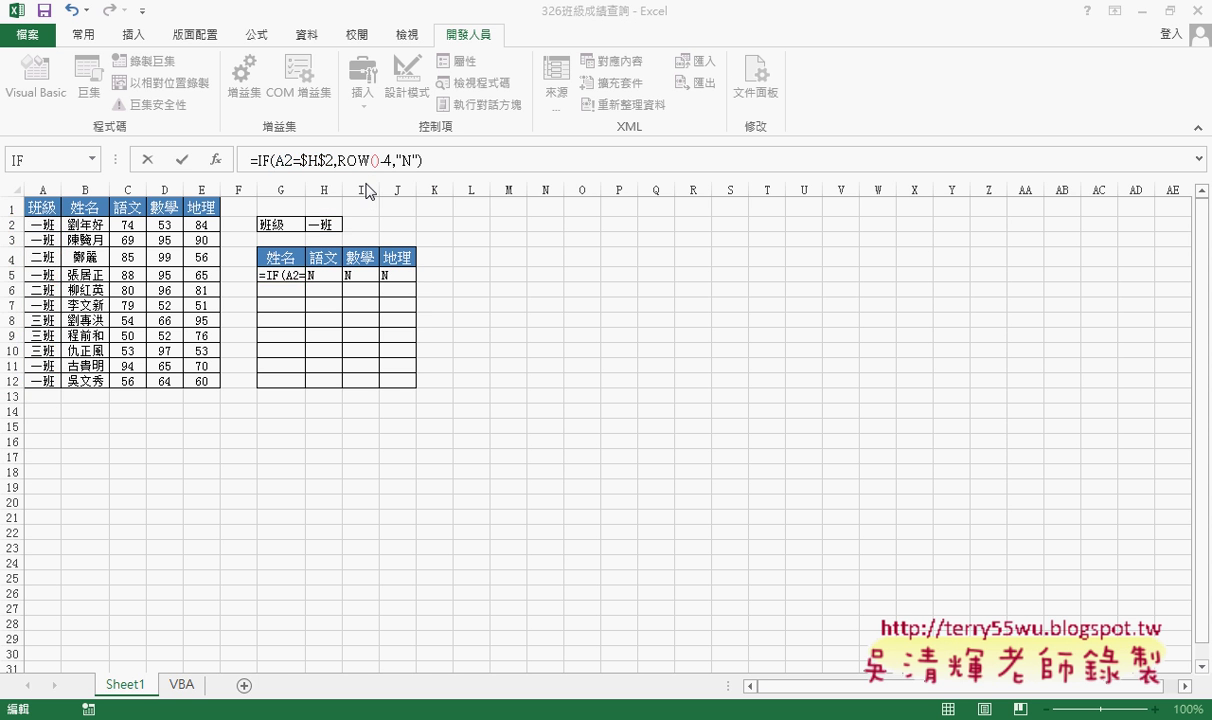
Change G5's test to $A2:$A12=$H$2 and enter it as an array formula.
{"action": "left_click", "coordinate": [272, 160]}
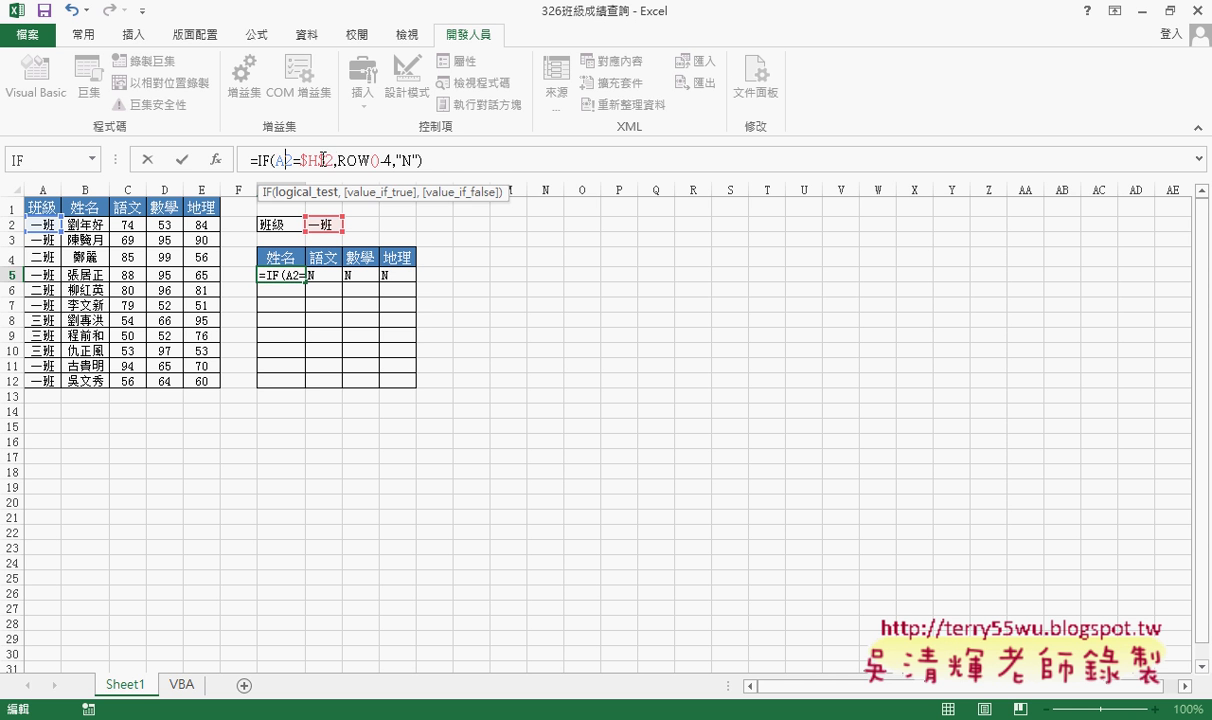
{"action": "left_click", "coordinate": [309, 160]}
{"action": "left_click", "coordinate": [292, 160]}
{"action": "type", "text": ":"}
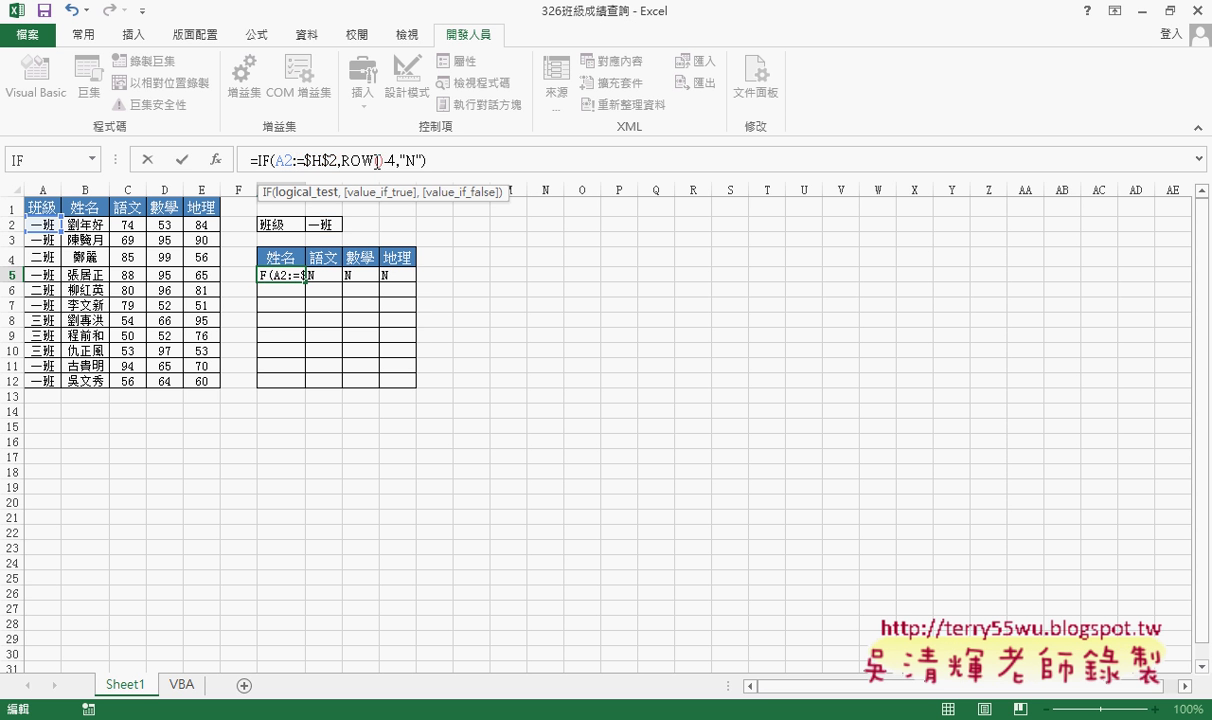
{"action": "type", "text": "A1"}
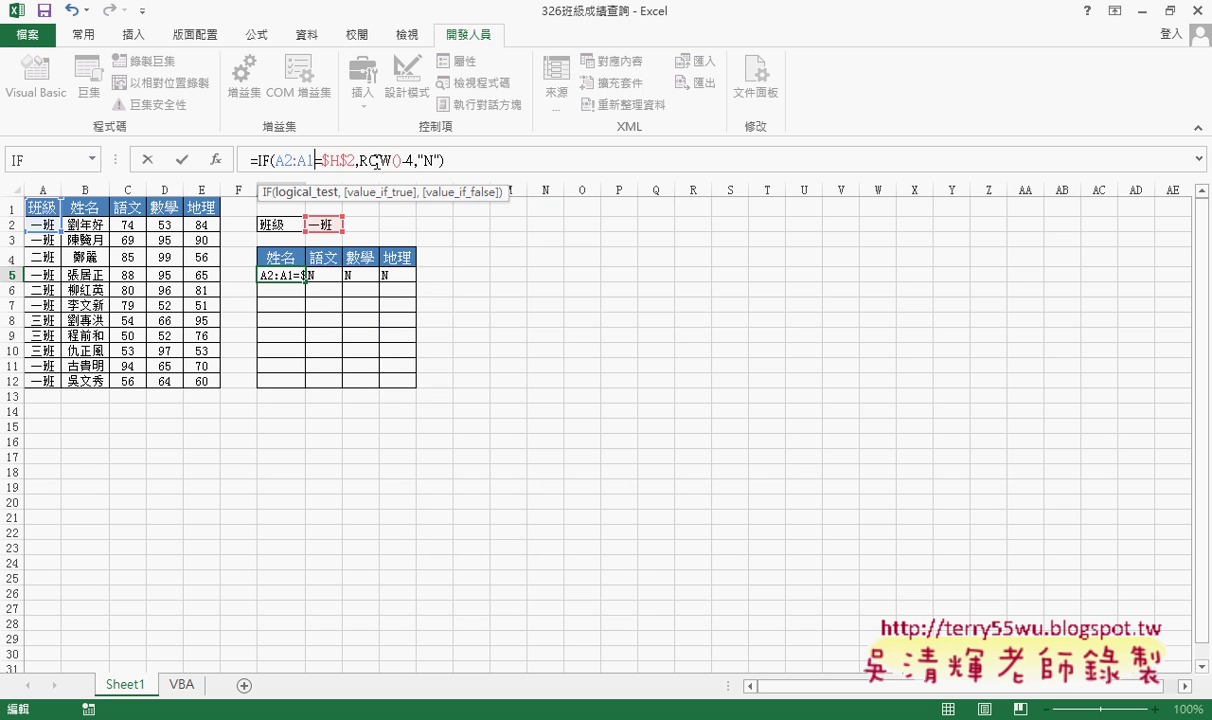
{"action": "type", "text": "2"}
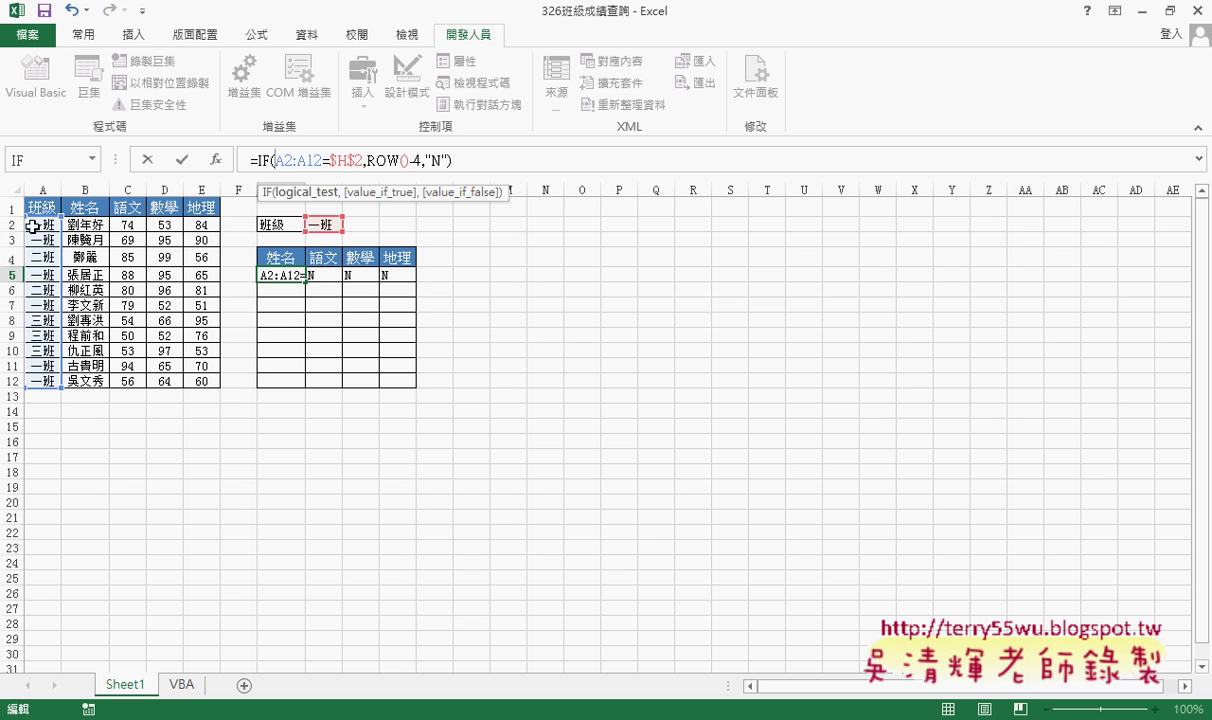
{"action": "left_click", "coordinate": [259, 158]}
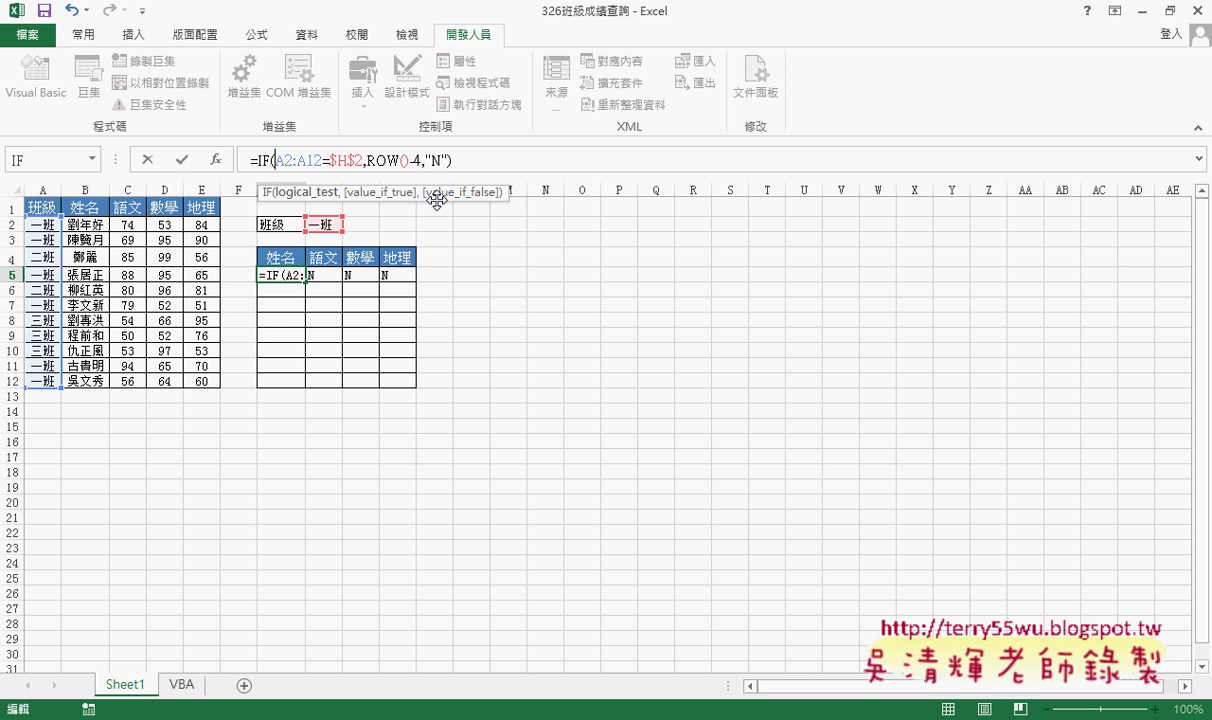
{"action": "type", "text": "$"}
{"action": "left_click", "coordinate": [290, 160]}
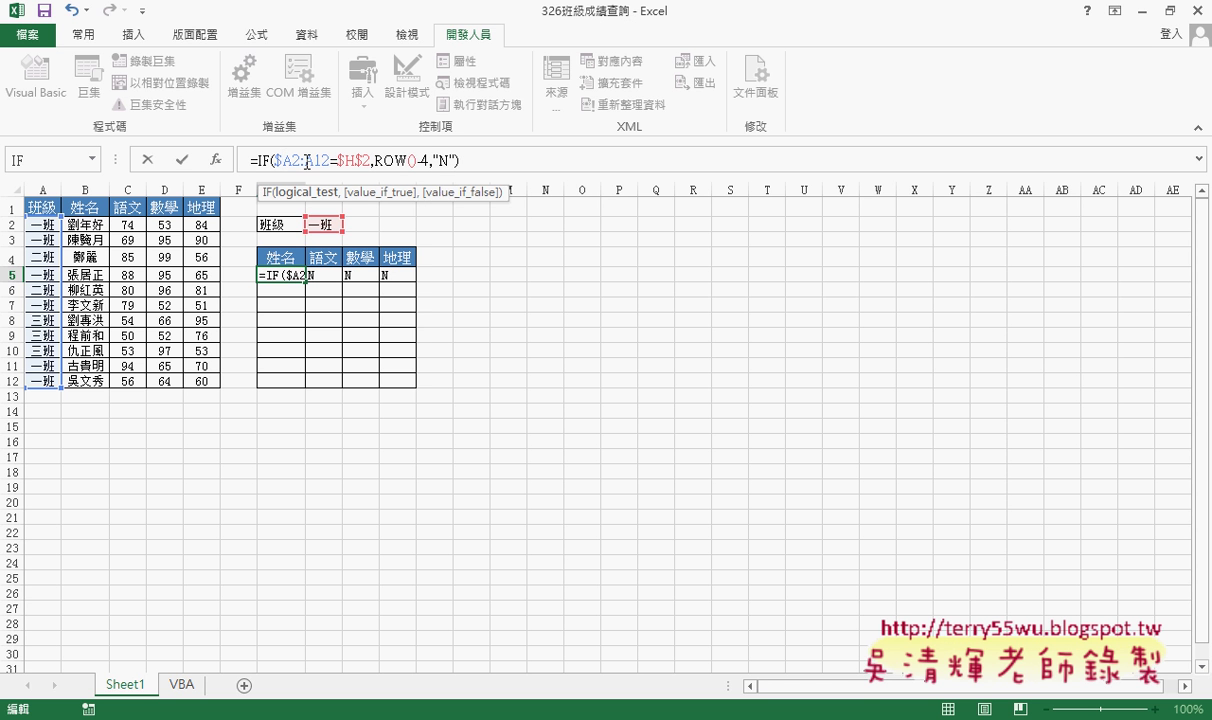
{"action": "type", "text": "$"}
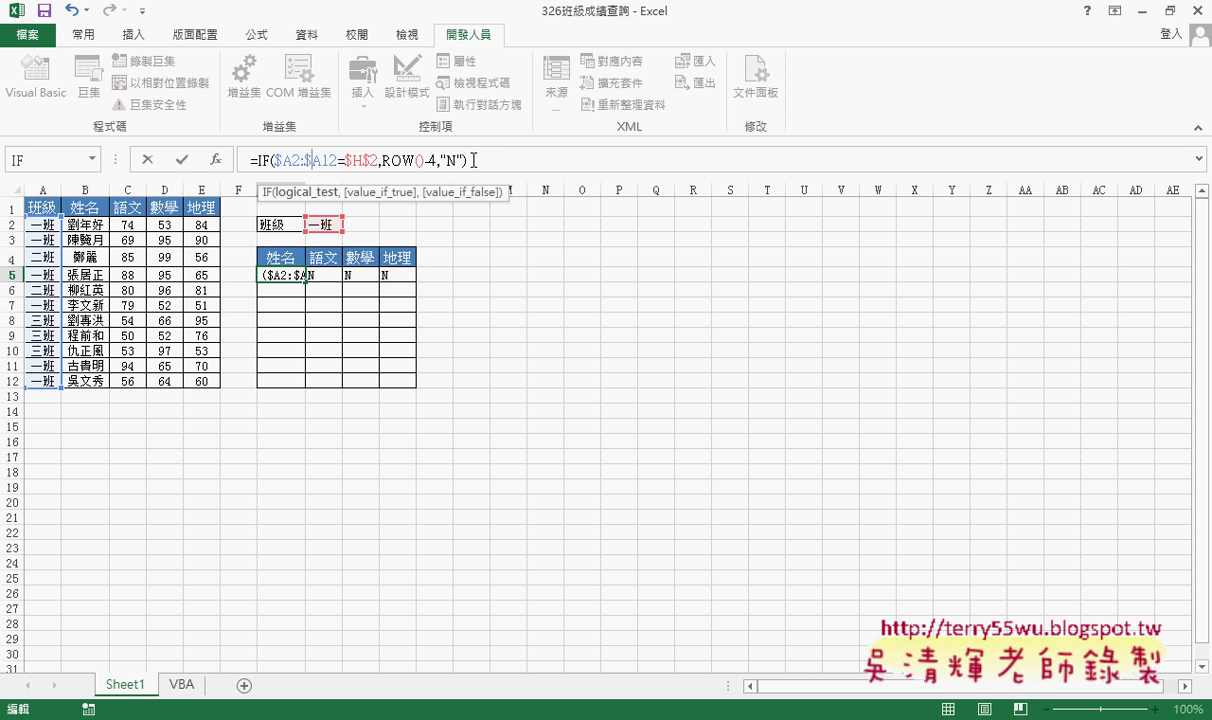
{"action": "left_click_drag", "start_coordinate": [274, 160], "coordinate": [335, 162]}
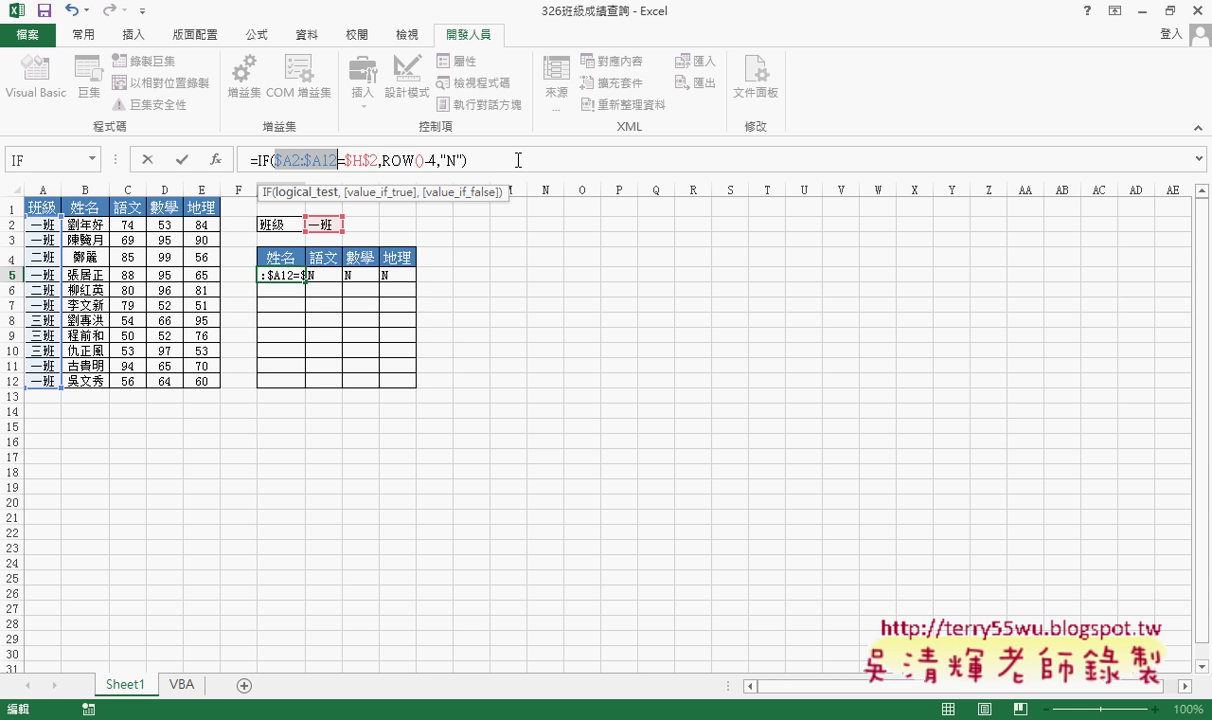
{"action": "key", "text": "ctrl+shift+Return"}
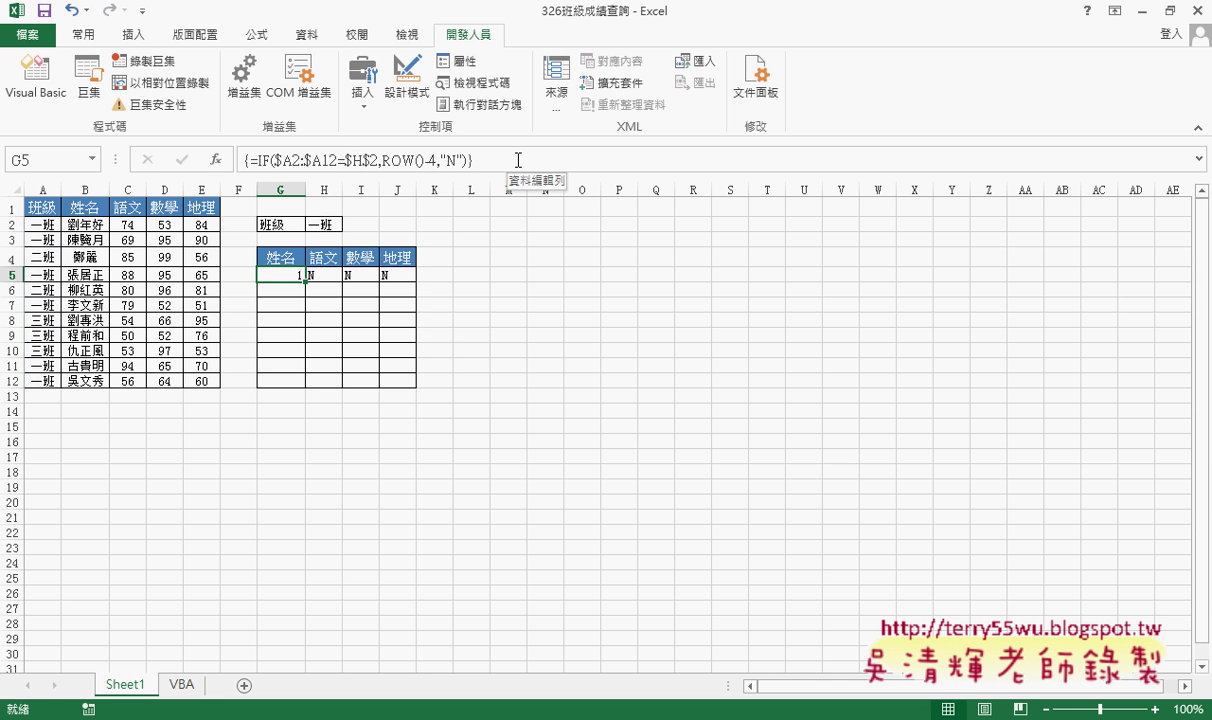
Fill G5's array formula across to J5 and down to row 12, then outline the grade table.
{"action": "left_click_drag", "start_coordinate": [305, 282], "coordinate": [404, 285]}
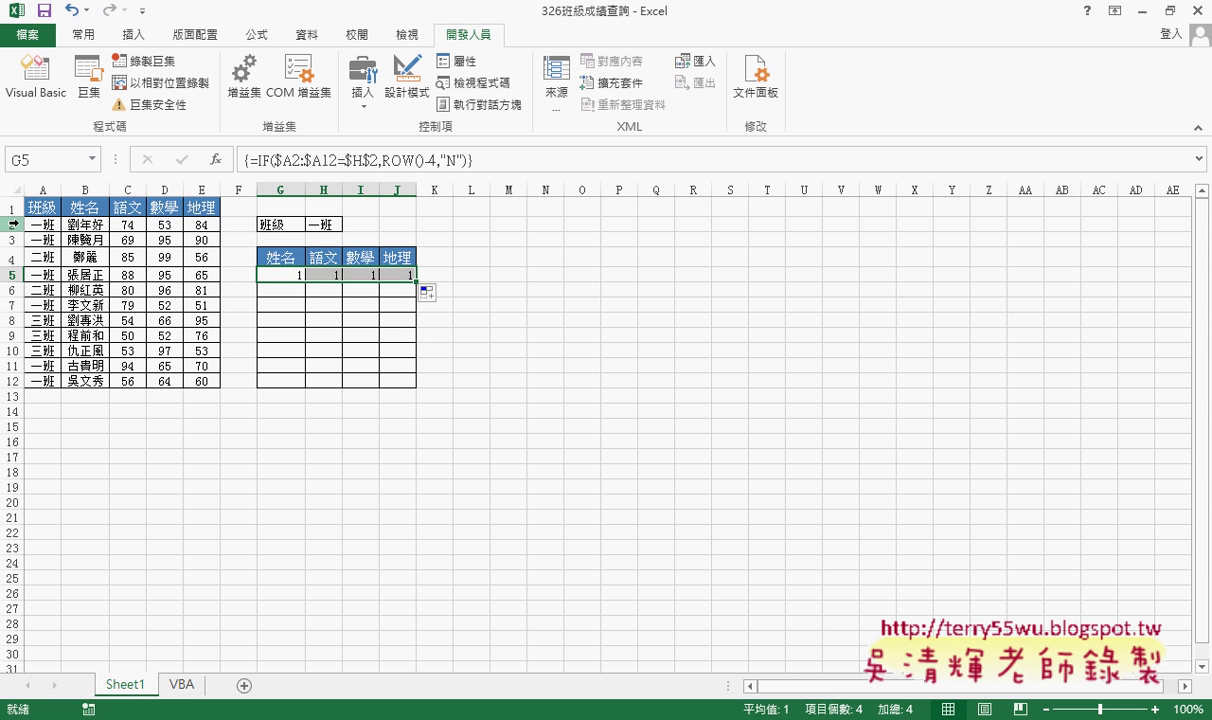
{"action": "left_click_drag", "start_coordinate": [416, 282], "coordinate": [414, 386]}
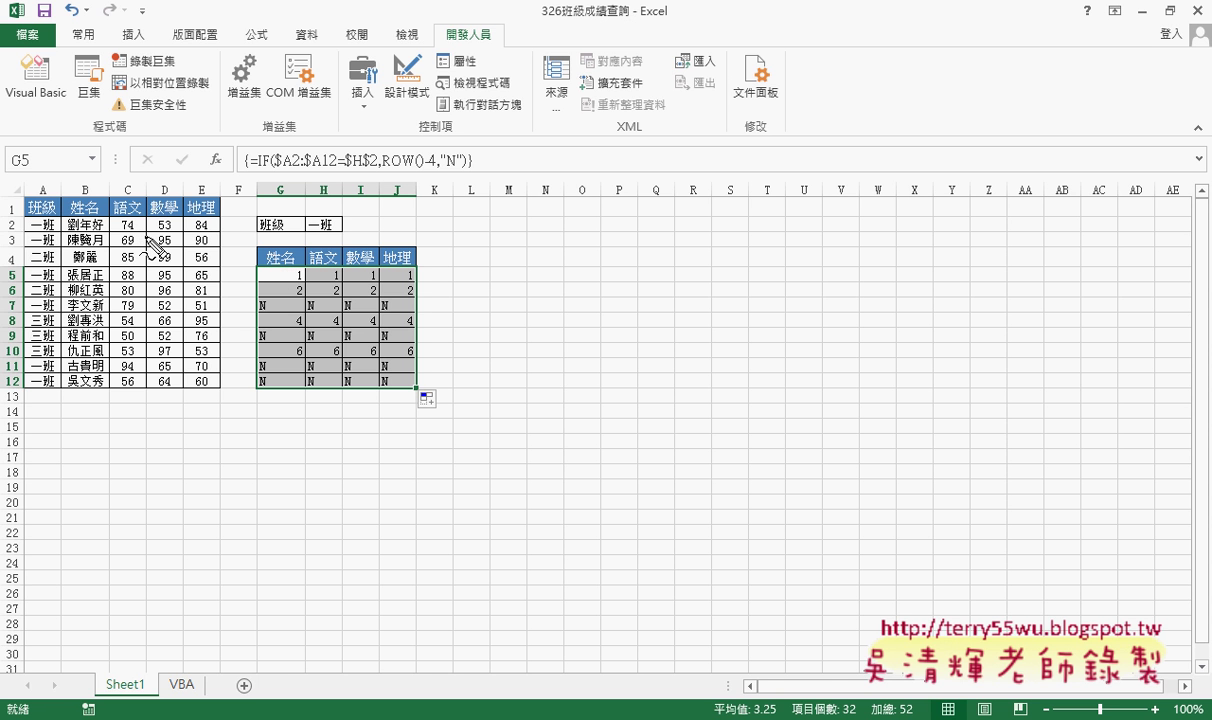
{"action": "left_click_drag", "start_coordinate": [14, 215], "coordinate": [12, 397]}
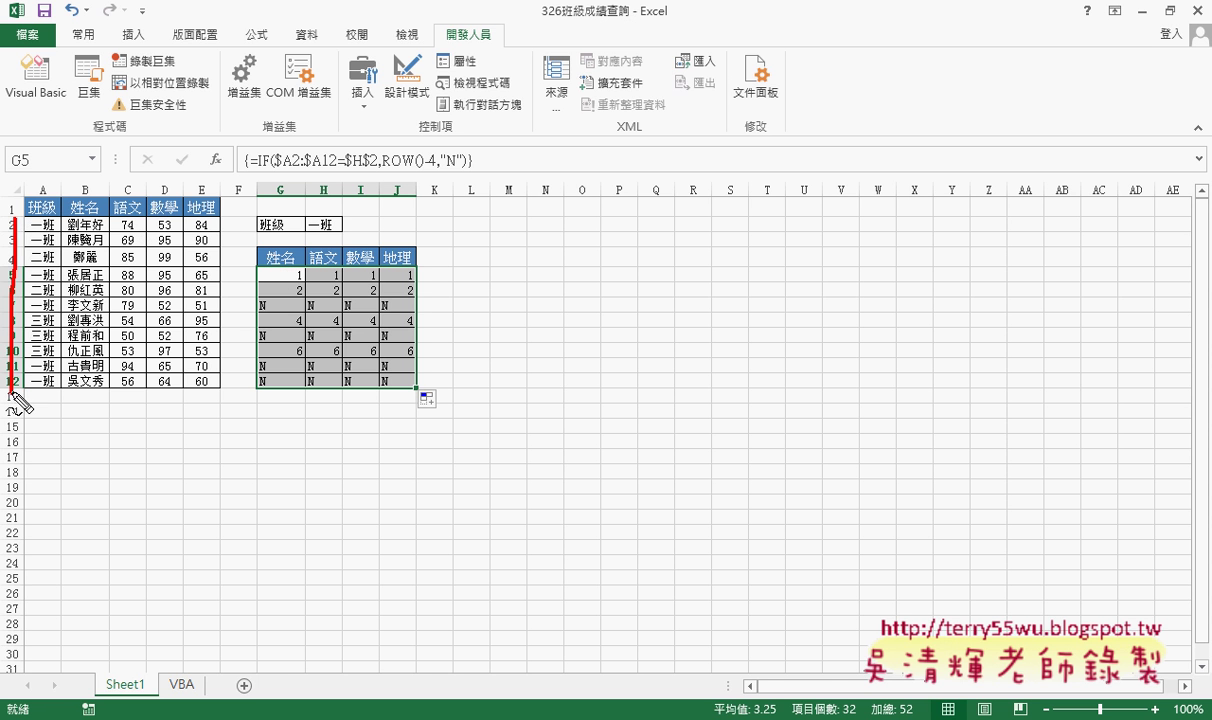
{"action": "mouse_move", "coordinate": [22, 215]}
{"action": "left_mouse_down"}
{"action": "mouse_move", "coordinate": [230, 384]}
{"action": "mouse_move", "coordinate": [12, 396]}
{"action": "left_mouse_up"}
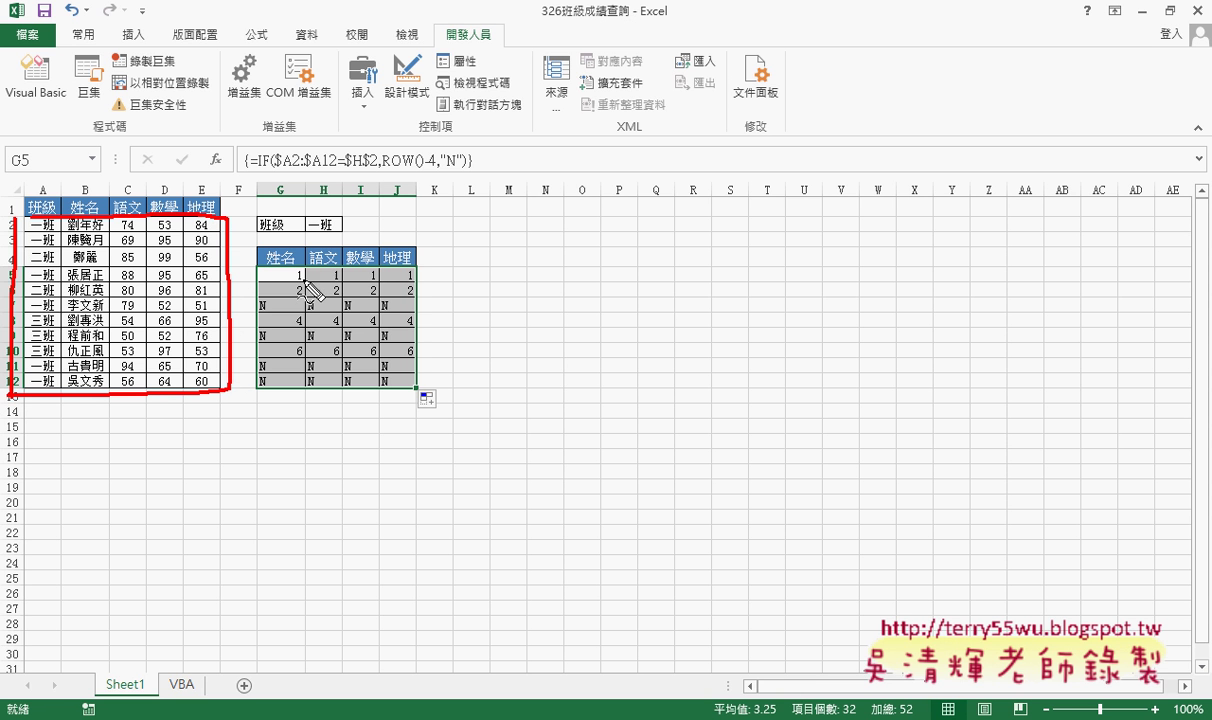
{"action": "mouse_move", "coordinate": [296, 266]}
{"action": "left_mouse_down"}
{"action": "mouse_move", "coordinate": [293, 285]}
{"action": "mouse_move", "coordinate": [300, 265]}
{"action": "left_mouse_up"}
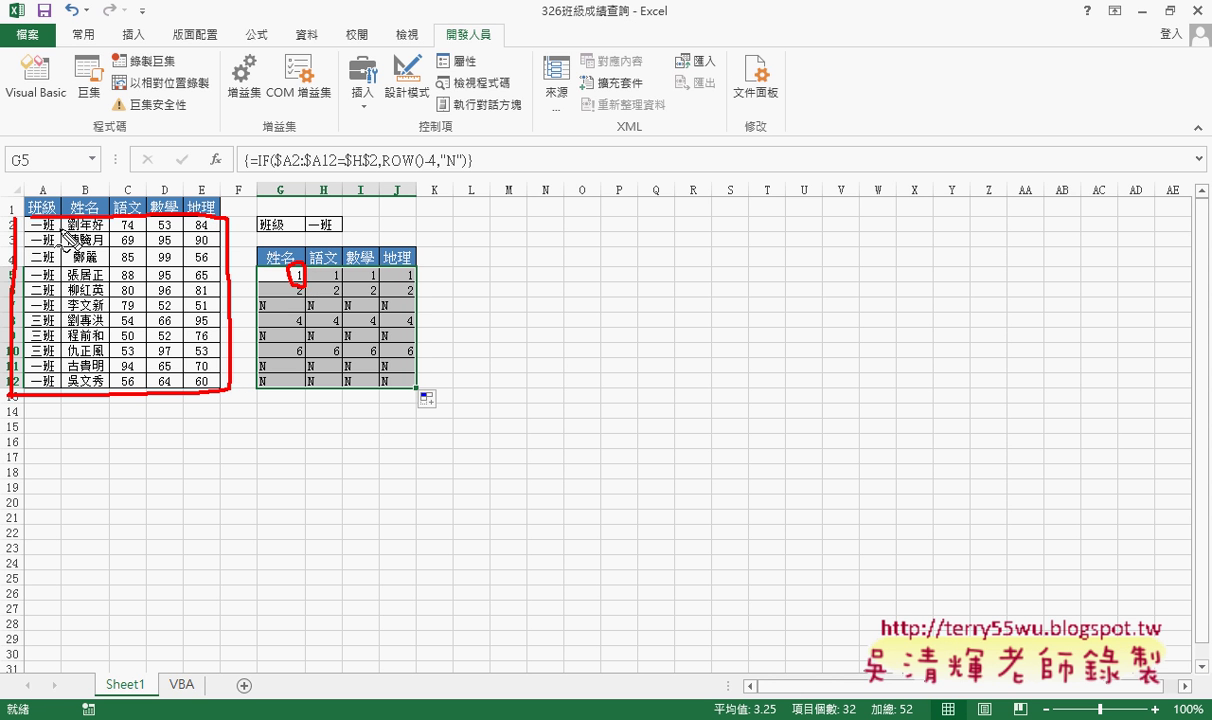
{"action": "left_click_drag", "start_coordinate": [17, 200], "coordinate": [10, 213]}
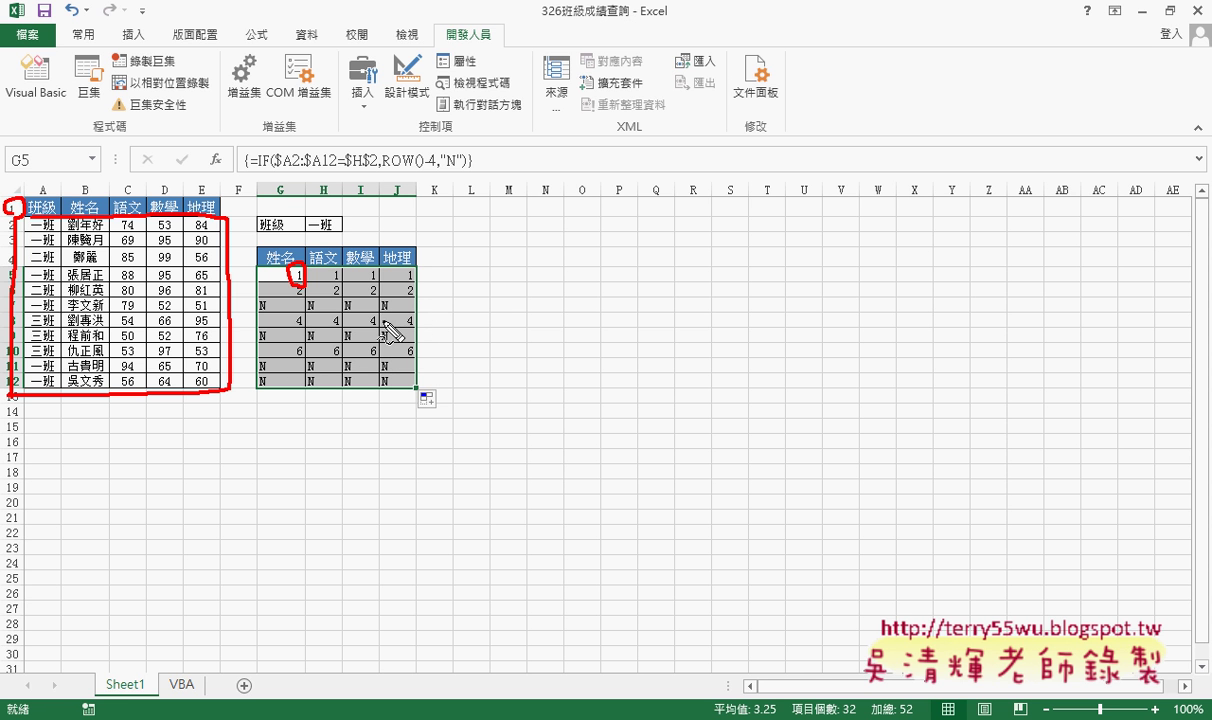
{"action": "left_click_drag", "start_coordinate": [379, 300], "coordinate": [384, 316]}
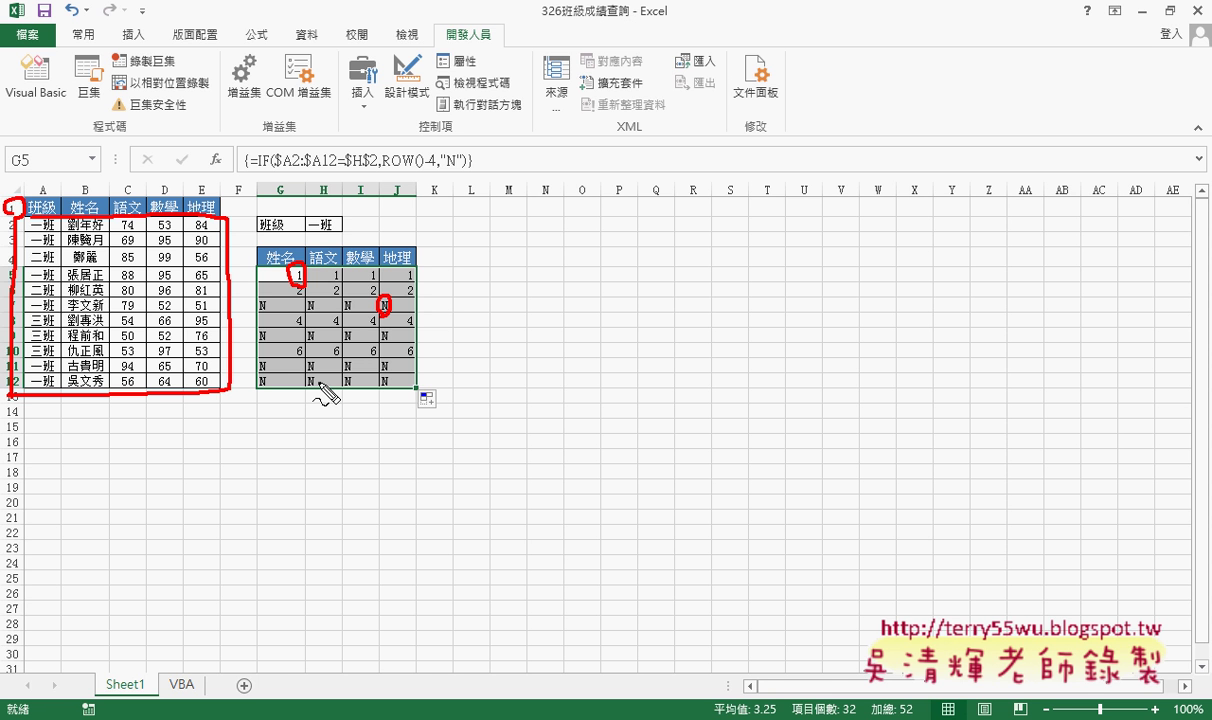
{"action": "key", "text": "Escape"}
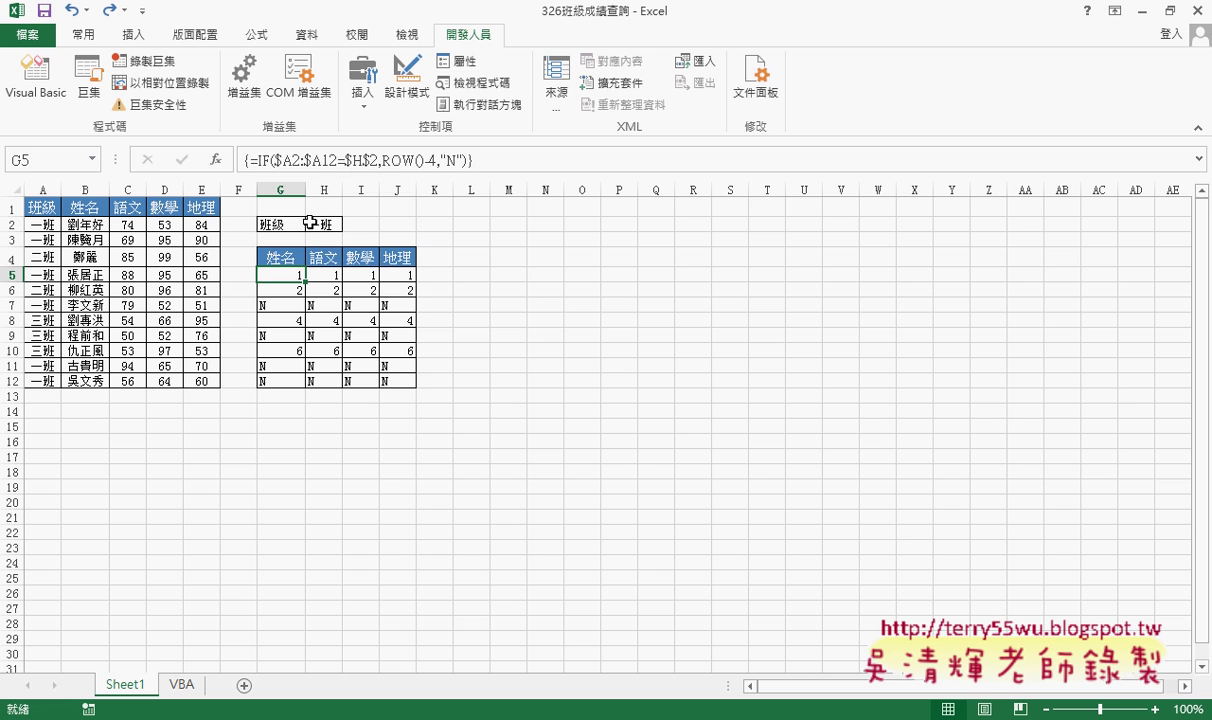
Cut the IF formula text out of G5 in the formula bar.
{"action": "left_click_drag", "start_coordinate": [258, 160], "coordinate": [440, 160]}
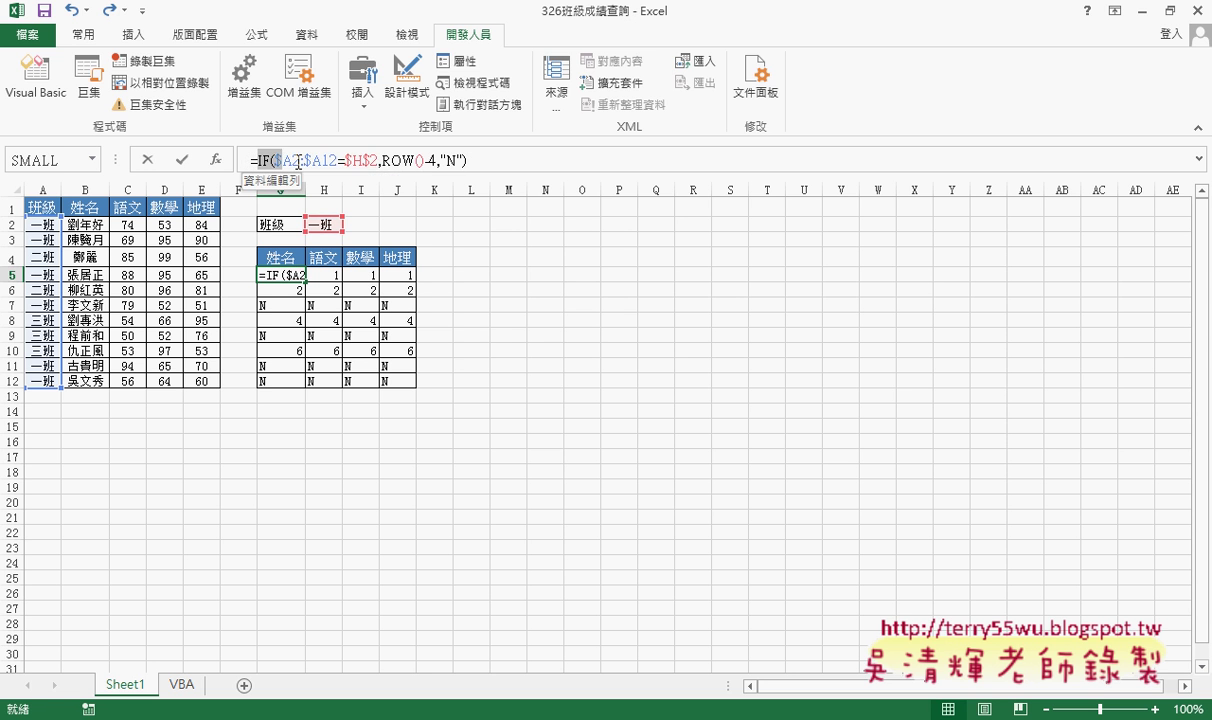
{"action": "right_click", "coordinate": [436, 164]}
{"action": "left_click", "coordinate": [438, 174]}
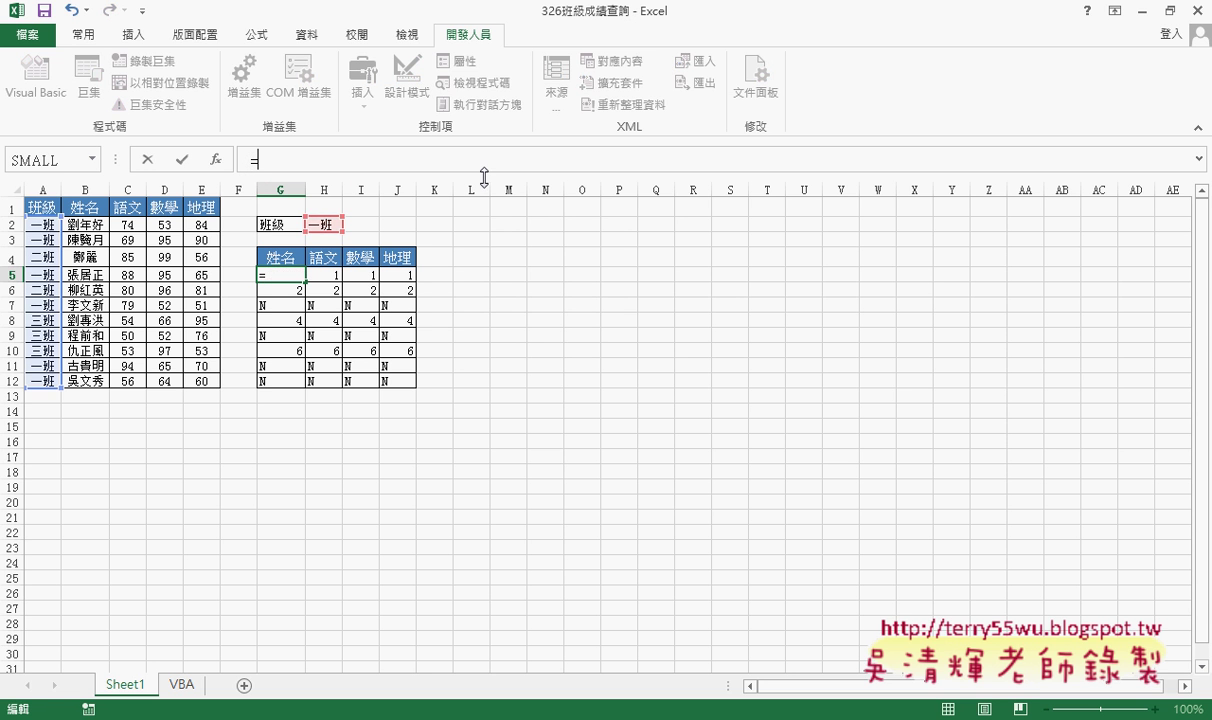
Insert the SMALL function from the statistical (統計) category into G5.
{"action": "left_click", "coordinate": [215, 160]}
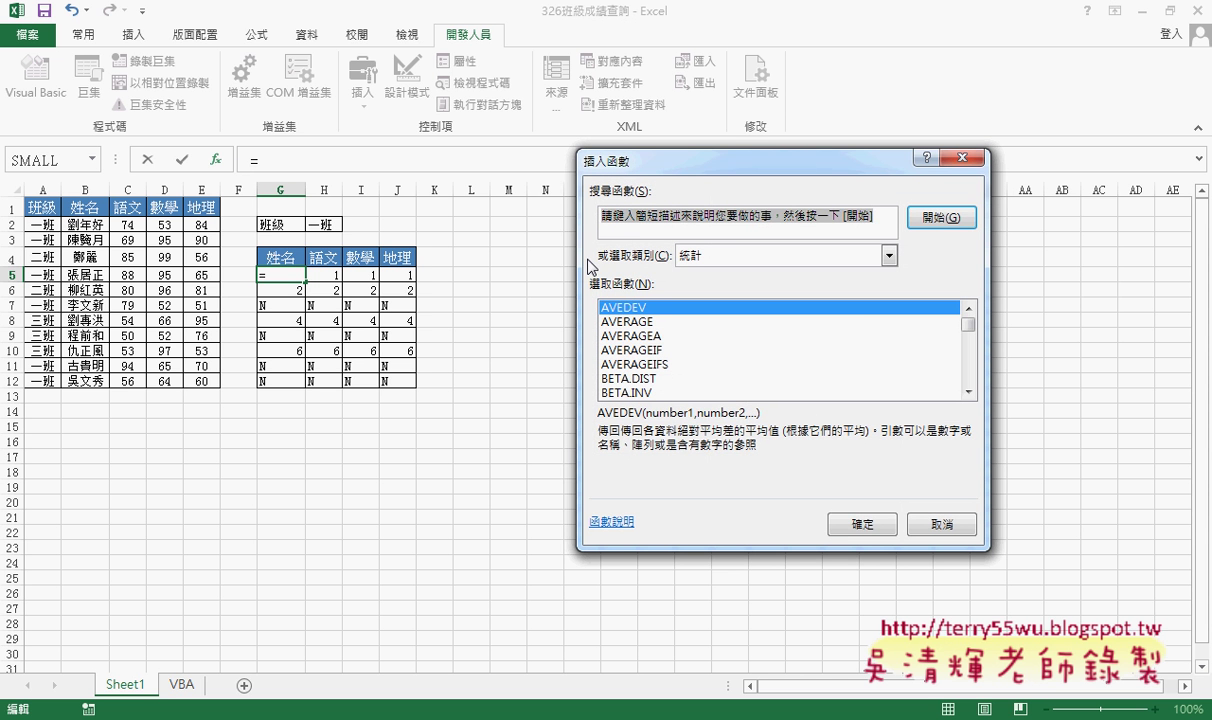
{"action": "left_click", "coordinate": [699, 259]}
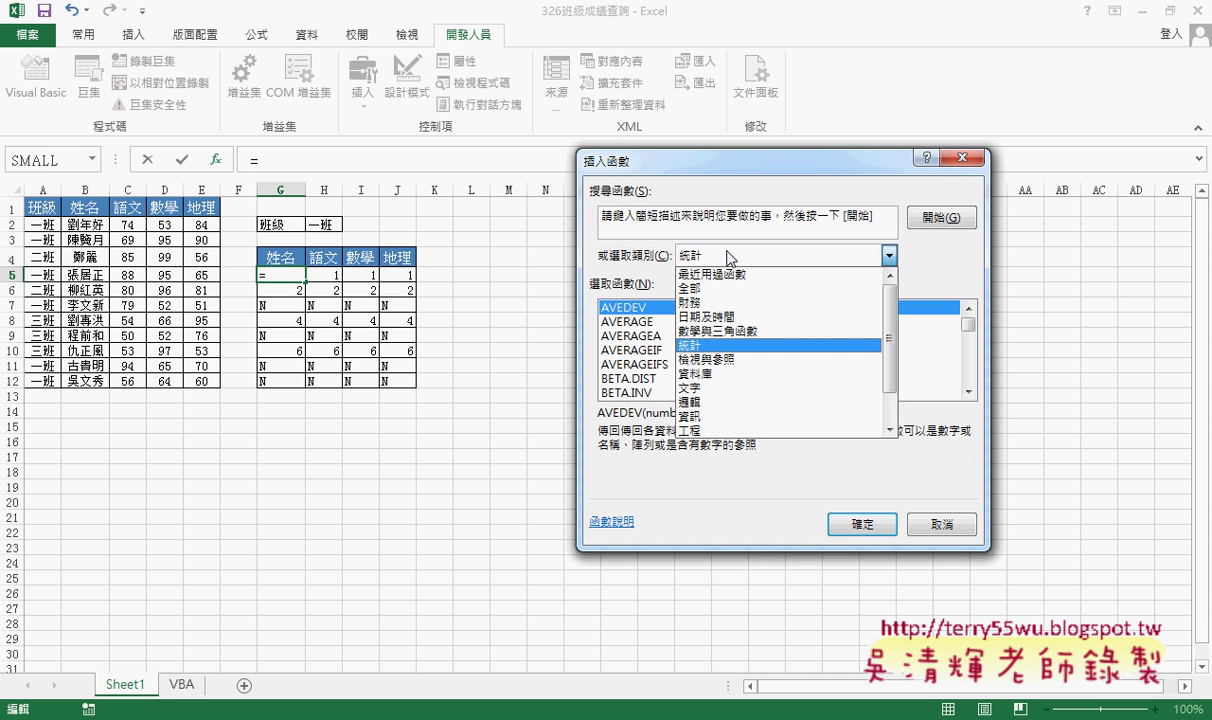
{"action": "left_click", "coordinate": [737, 347]}
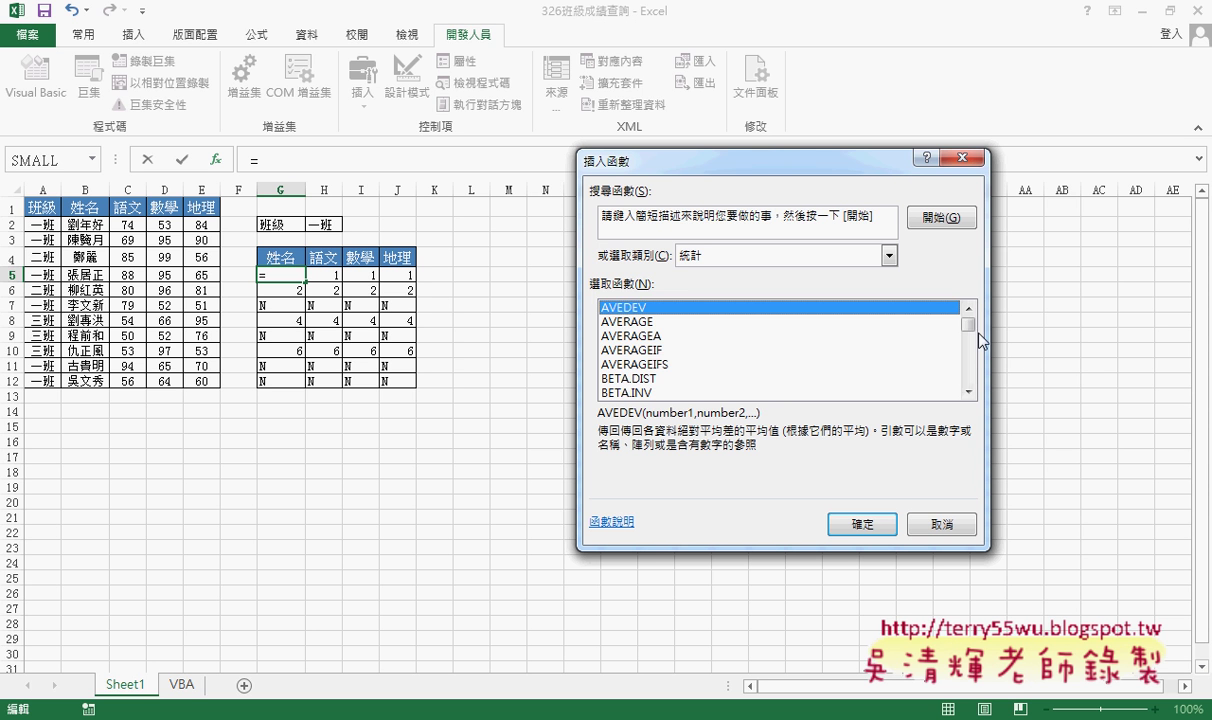
{"action": "left_click_drag", "start_coordinate": [968, 324], "coordinate": [971, 376]}
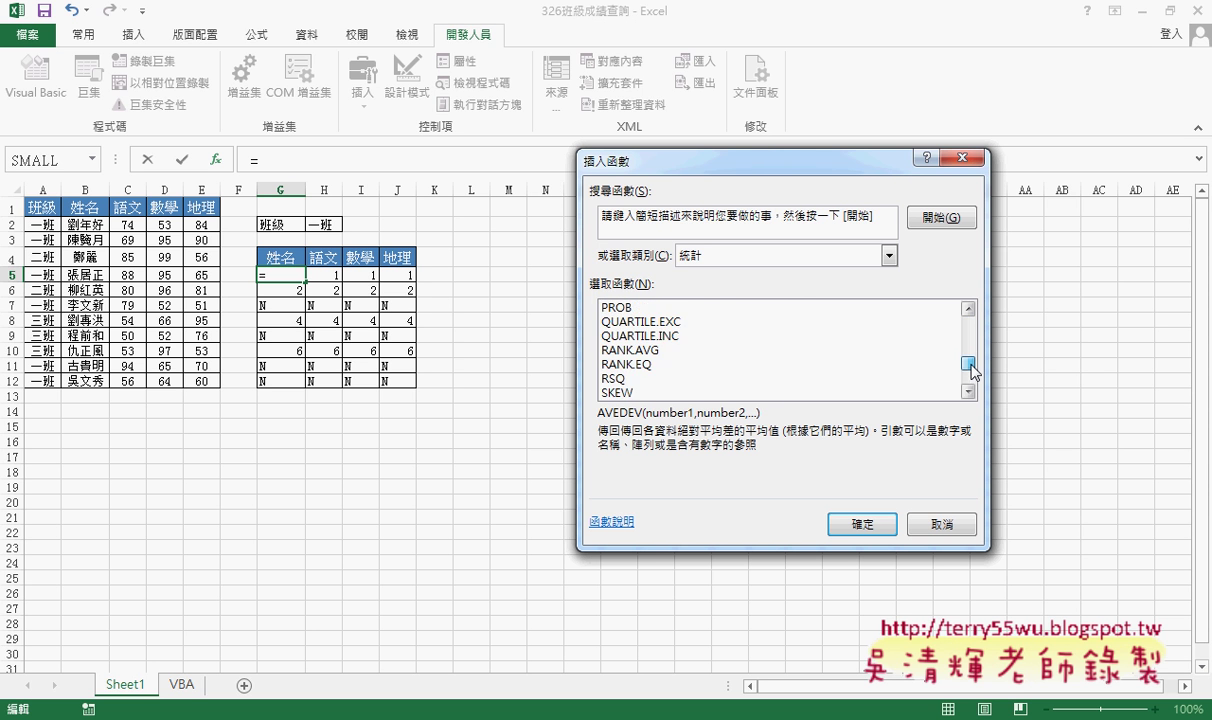
{"action": "left_click", "coordinate": [969, 309]}
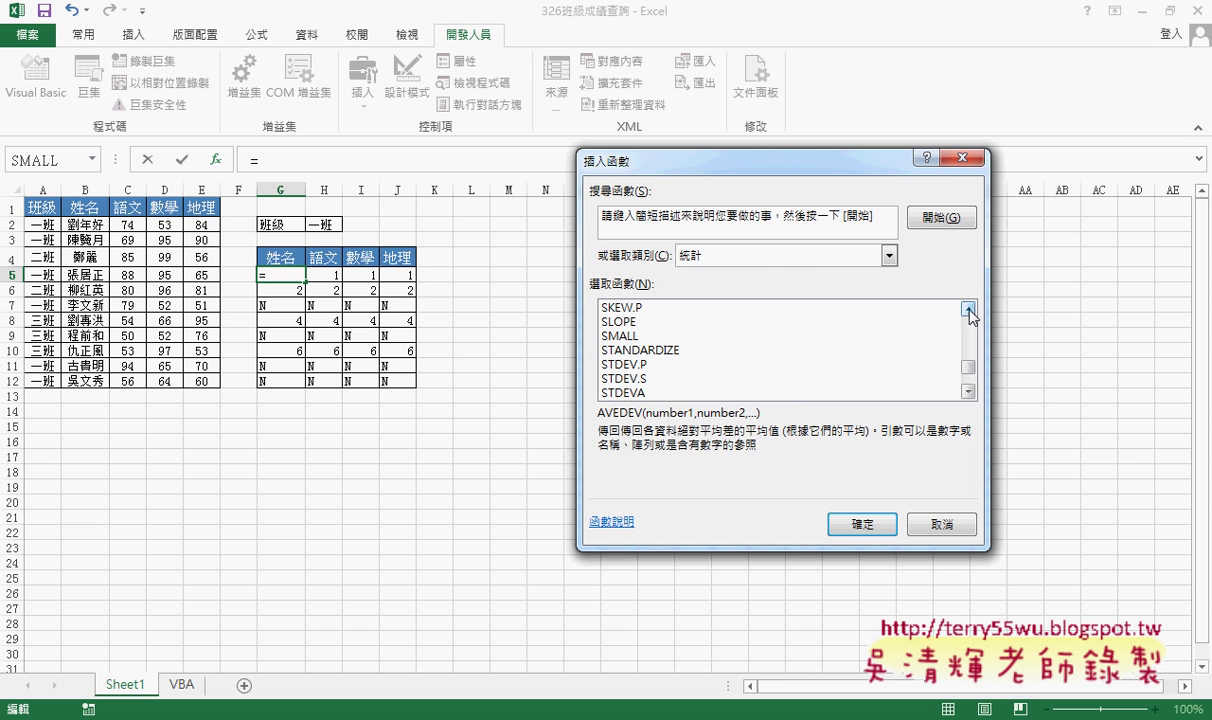
{"action": "left_click", "coordinate": [625, 335]}
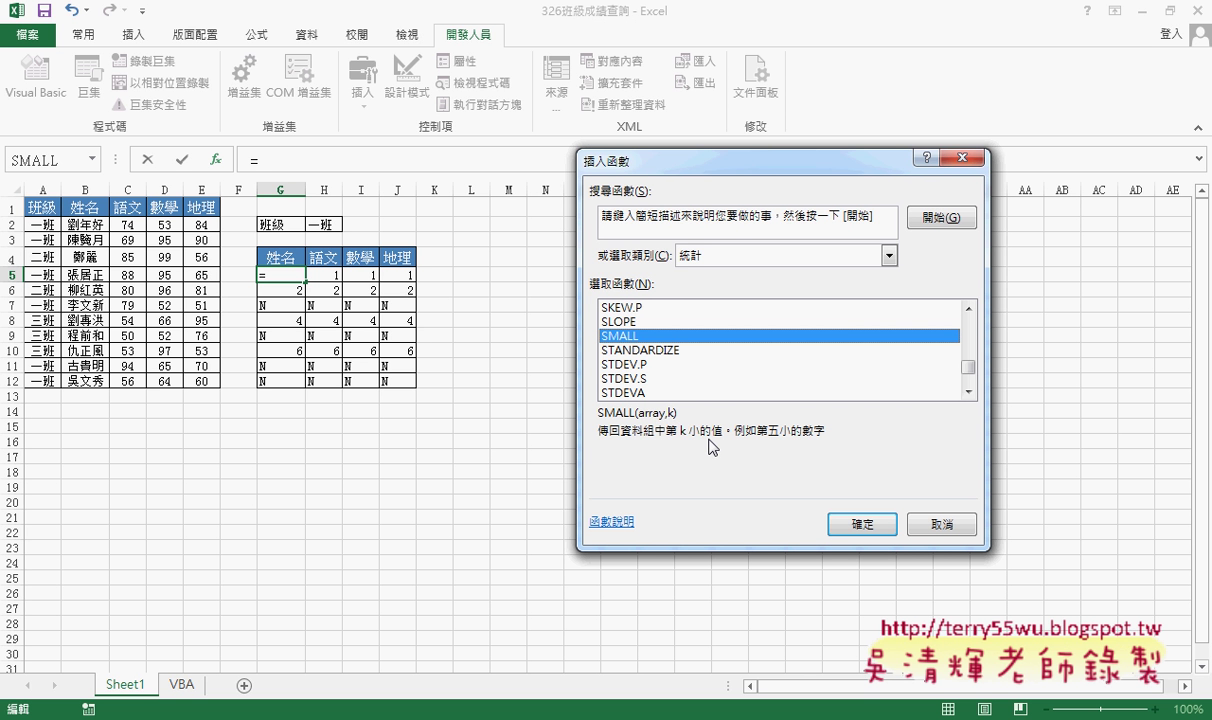
{"action": "left_click", "coordinate": [857, 525]}
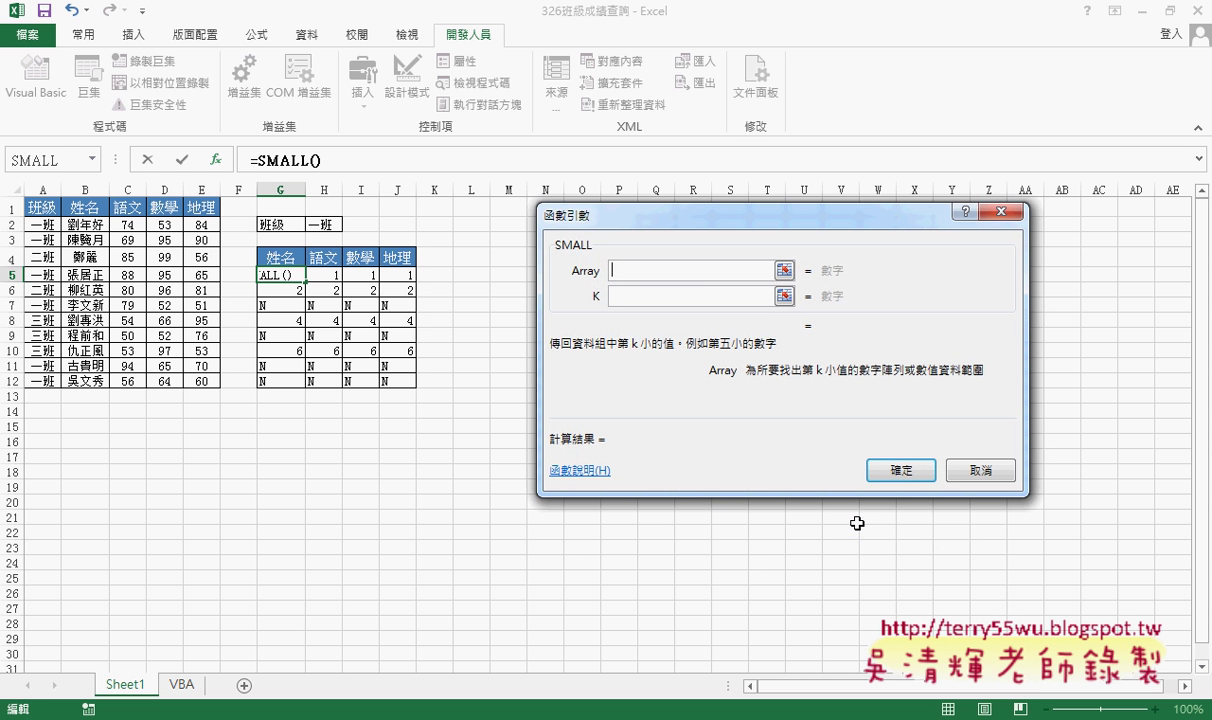
Paste the IF formula as SMALL's Array argument and bring up ROW's arguments.
{"action": "right_click", "coordinate": [632, 271]}
{"action": "left_click", "coordinate": [670, 328]}
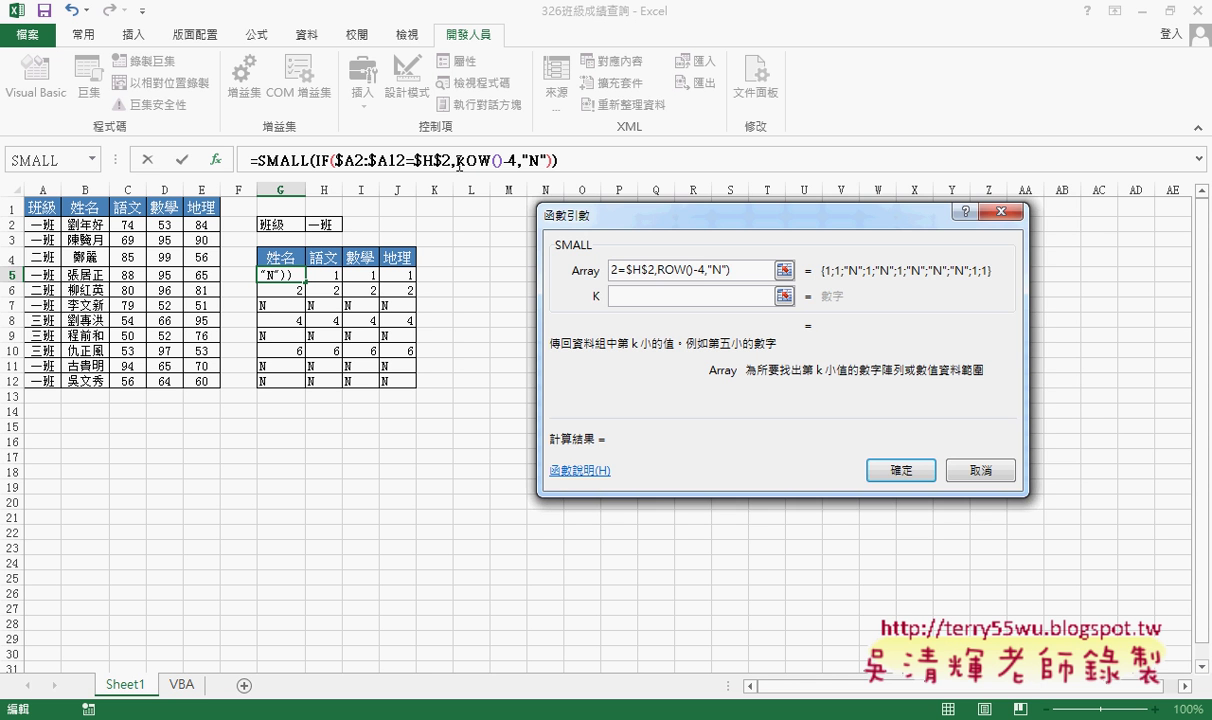
{"action": "left_click_drag", "start_coordinate": [457, 161], "coordinate": [516, 162]}
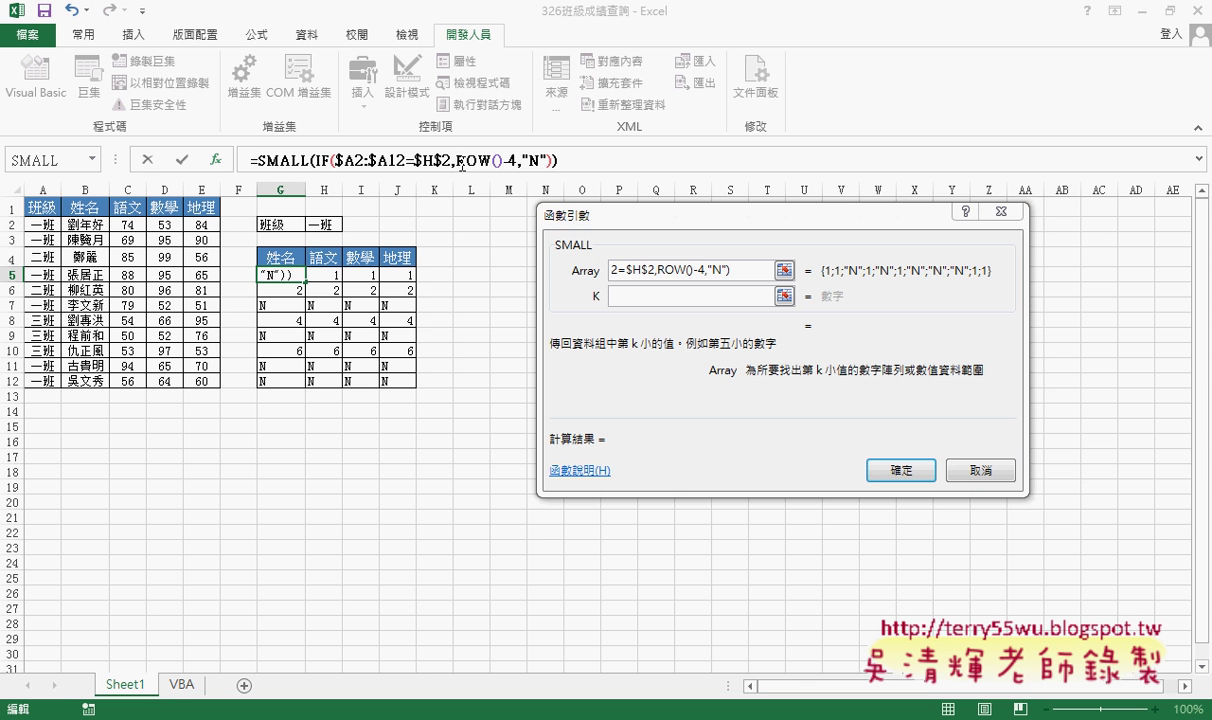
{"action": "left_click", "coordinate": [516, 162]}
Delete the -4 after ROW() in the IF's true value.
{"action": "left_click", "coordinate": [482, 161]}
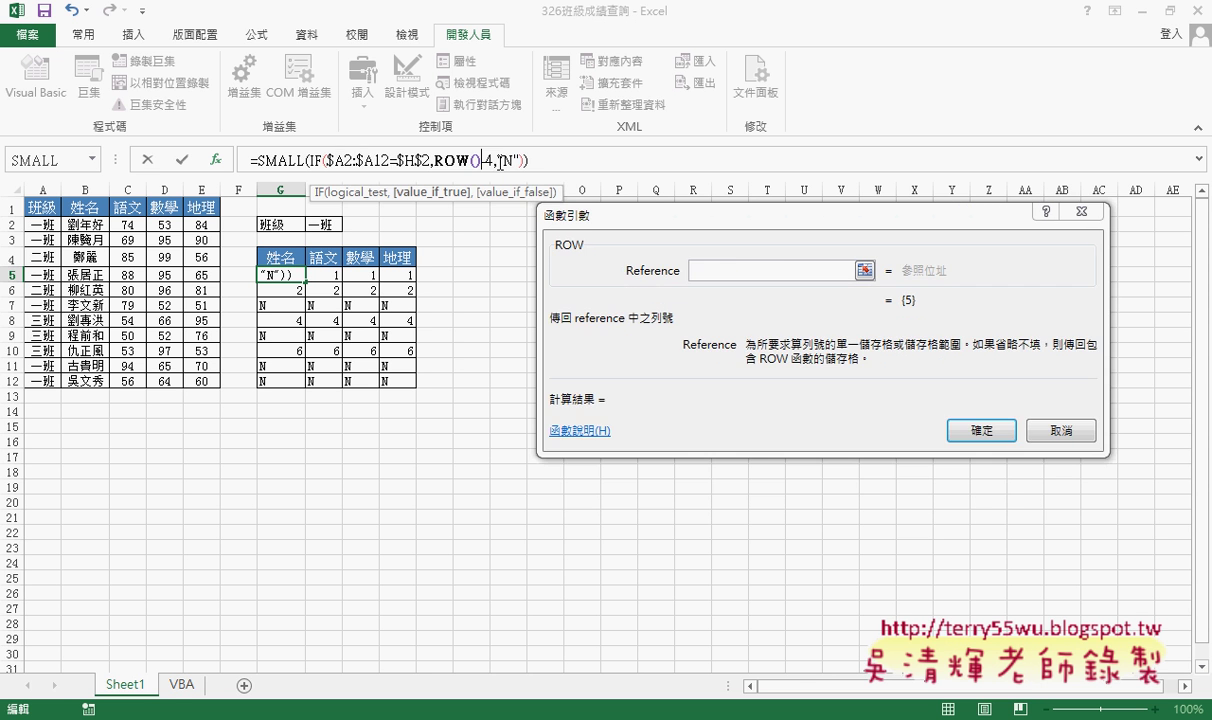
{"action": "left_click", "coordinate": [492, 160]}
{"action": "left_click", "coordinate": [486, 160]}
{"action": "left_click", "coordinate": [489, 161]}
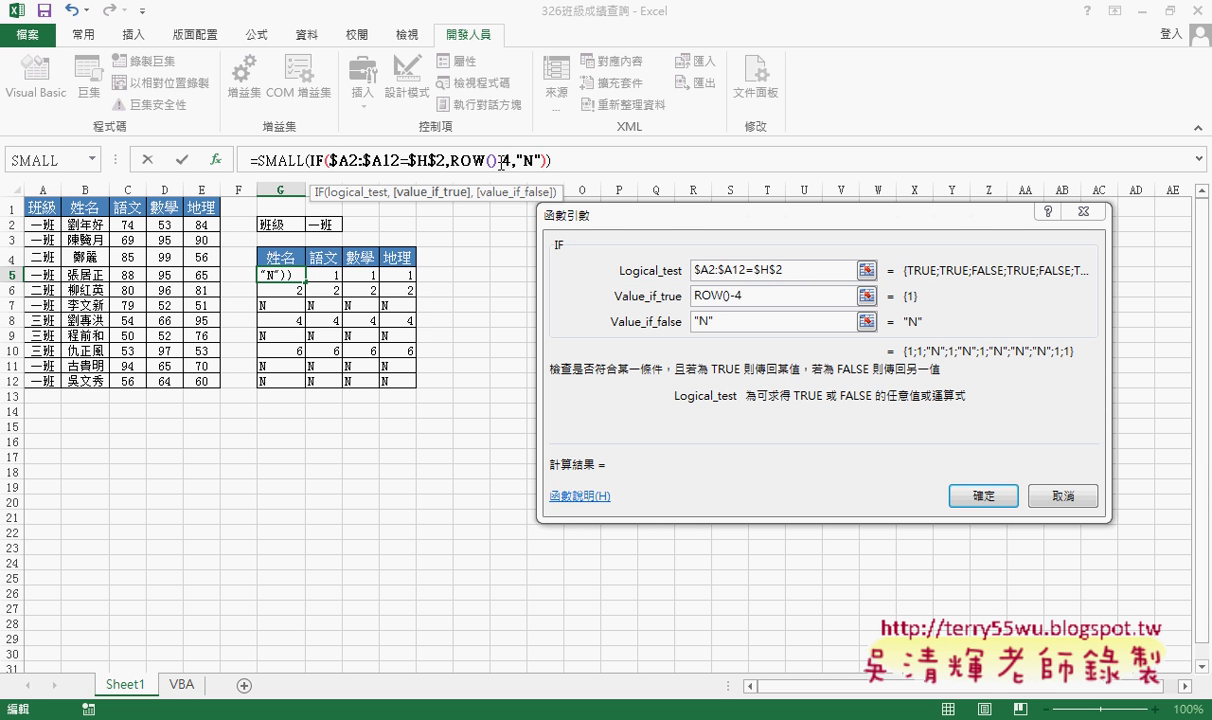
{"action": "left_click_drag", "start_coordinate": [508, 163], "coordinate": [511, 165]}
{"action": "key", "text": "Delete"}
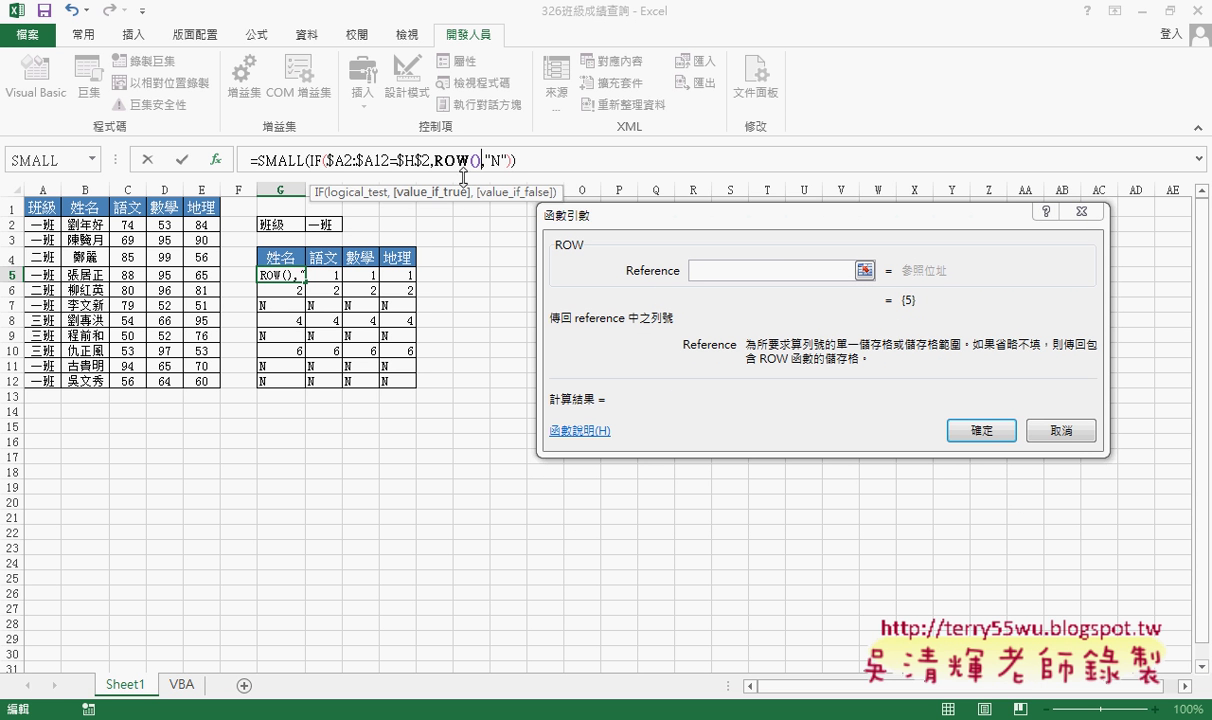
Set ROW's reference to the absolute range $A$2:$A$12.
{"action": "left_click", "coordinate": [477, 161]}
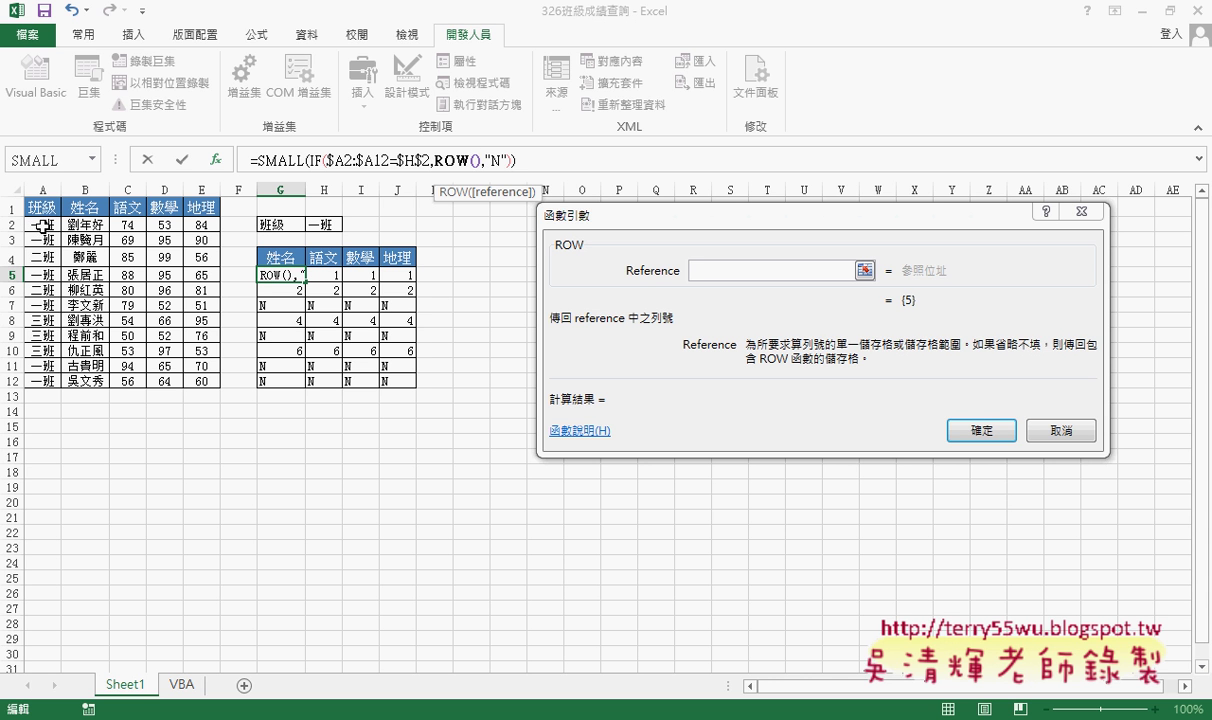
{"action": "left_click_drag", "start_coordinate": [42, 226], "coordinate": [50, 384]}
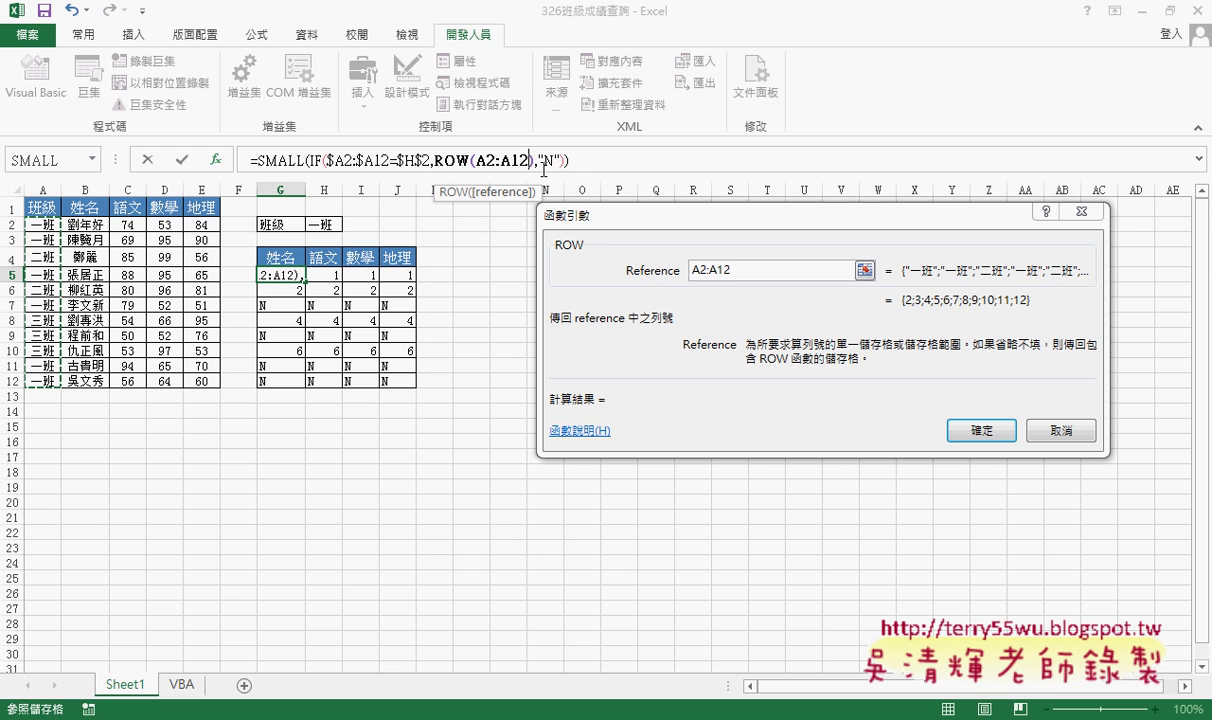
{"action": "left_click_drag", "start_coordinate": [531, 160], "coordinate": [474, 160]}
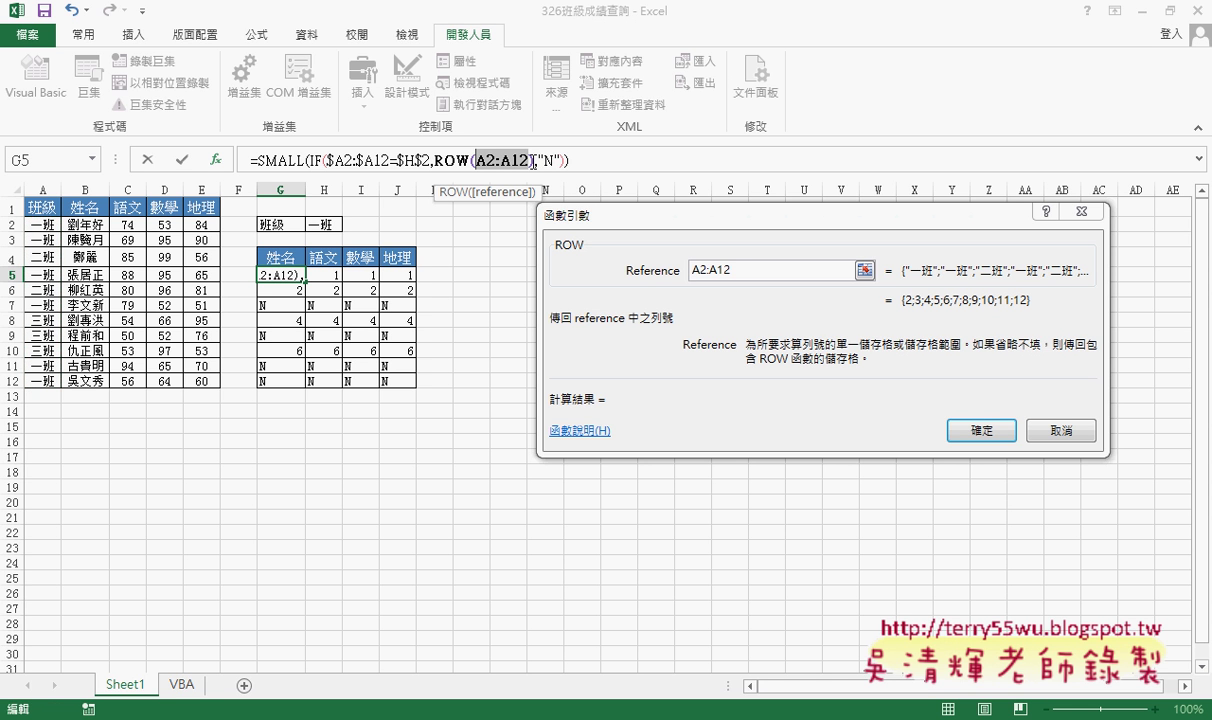
{"action": "key", "text": "F4"}
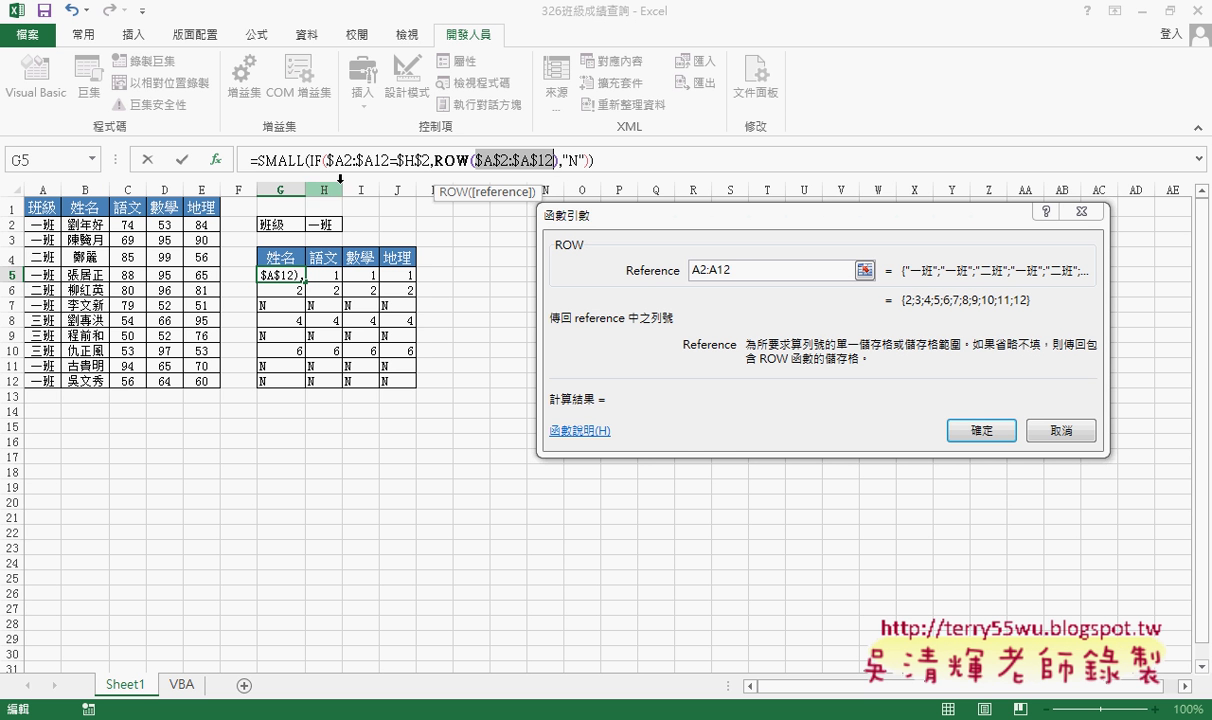
{"action": "left_click_drag", "start_coordinate": [325, 160], "coordinate": [400, 160]}
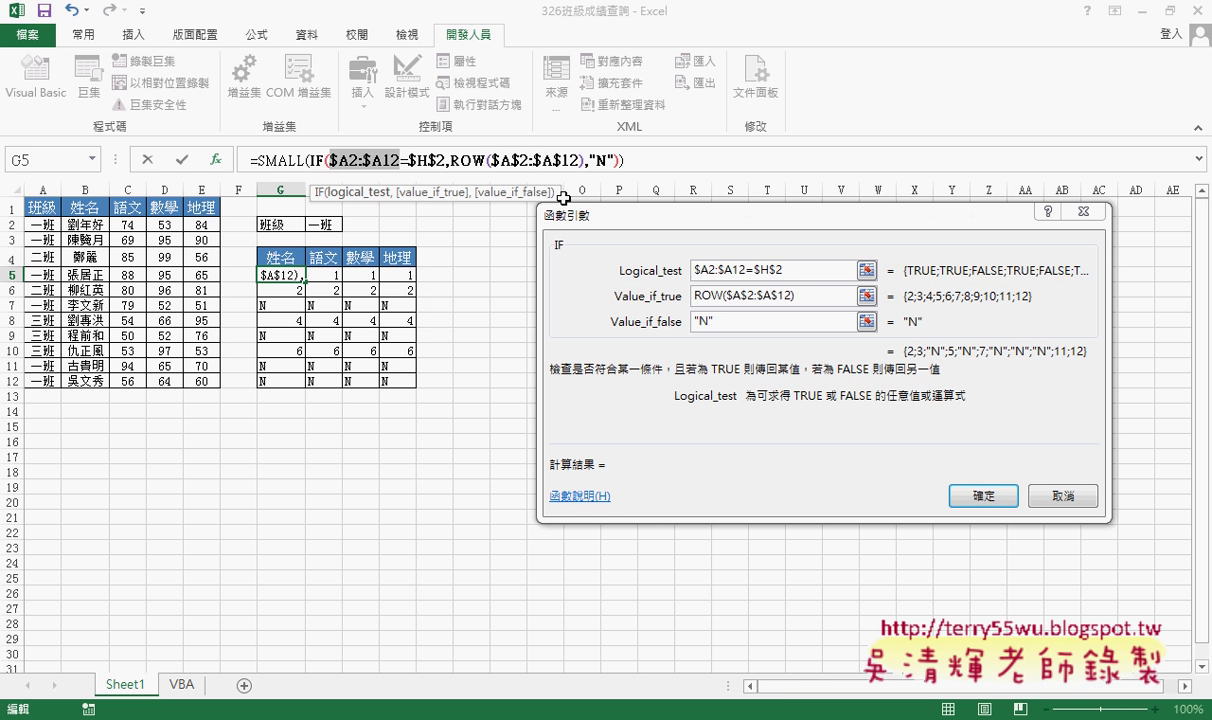
Lock the IF test's class range as $A$2:$A$12.
{"action": "key", "text": "F4"}
{"action": "key", "text": "F4"}
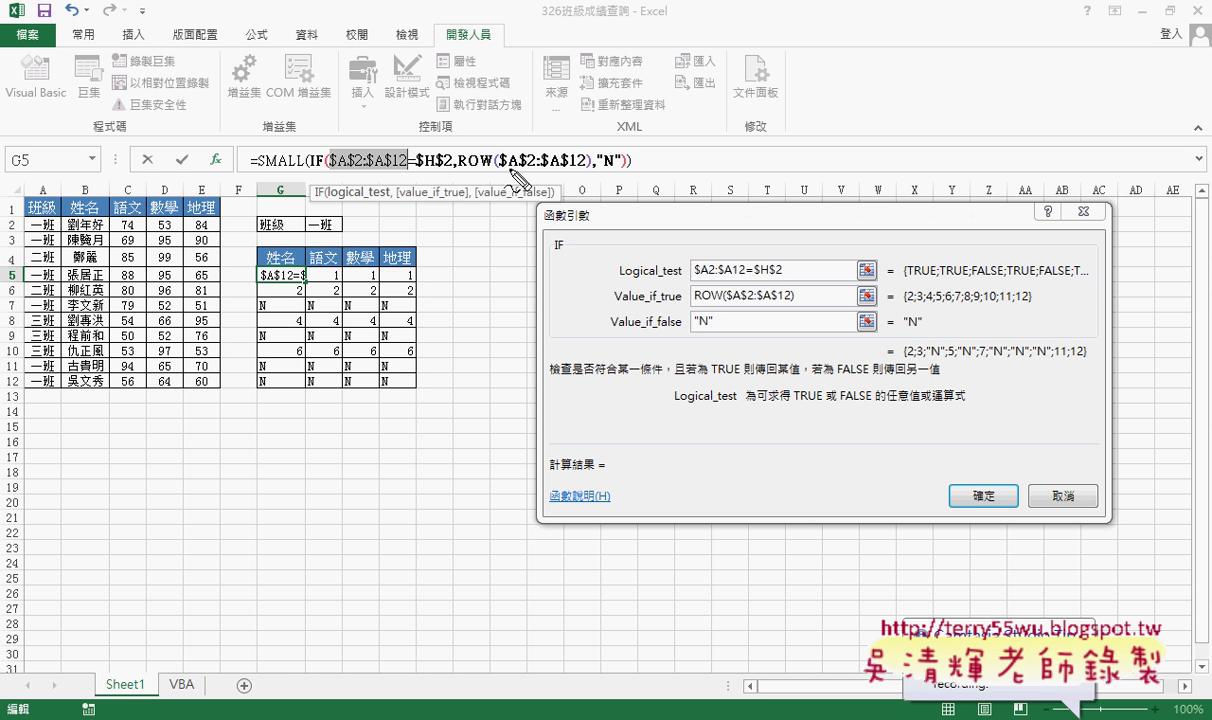
{"action": "left_click_drag", "start_coordinate": [505, 172], "coordinate": [578, 172]}
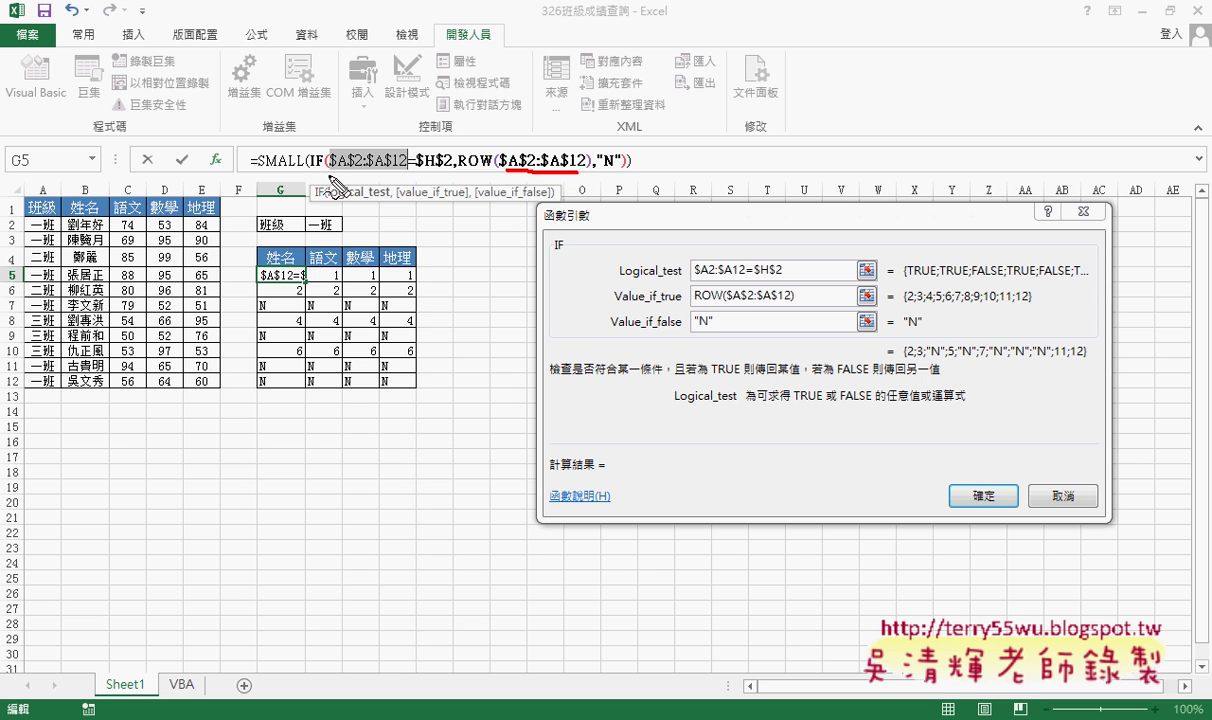
{"action": "left_click_drag", "start_coordinate": [329, 172], "coordinate": [405, 172]}
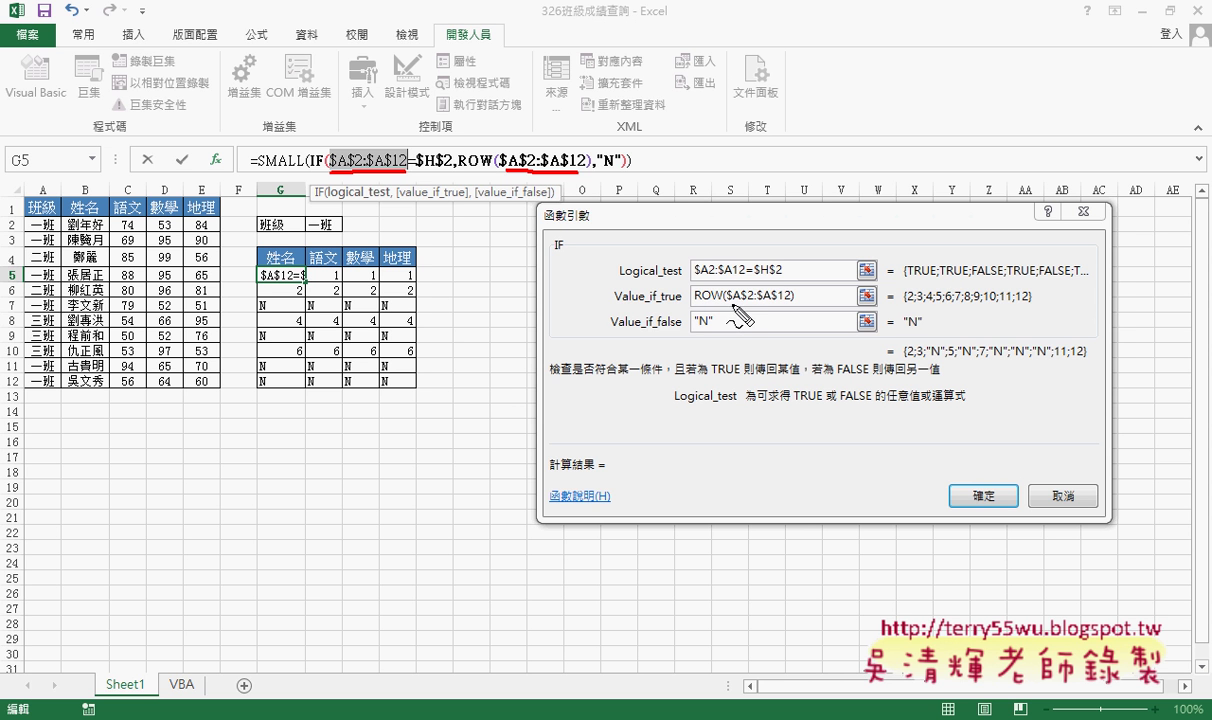
{"action": "key", "text": "Escape"}
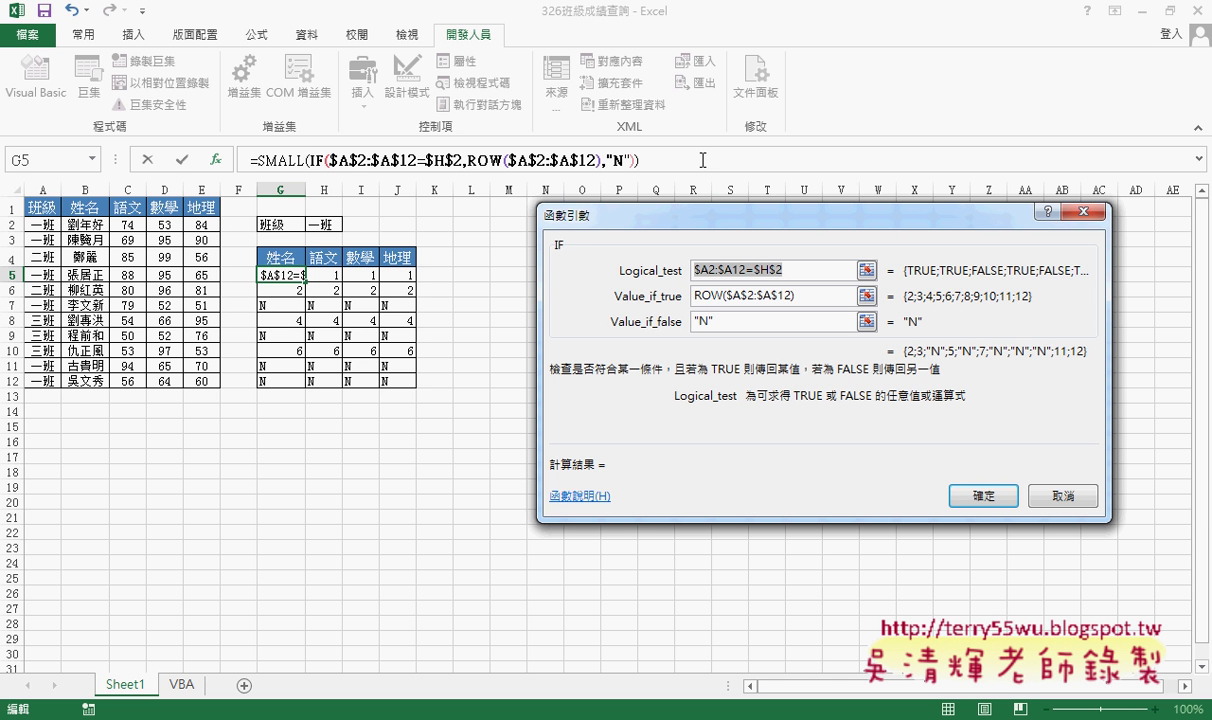
Set SMALL's k to ROW()-4 and commit G5 as an array formula returning 2.
{"action": "left_click", "coordinate": [984, 497]}
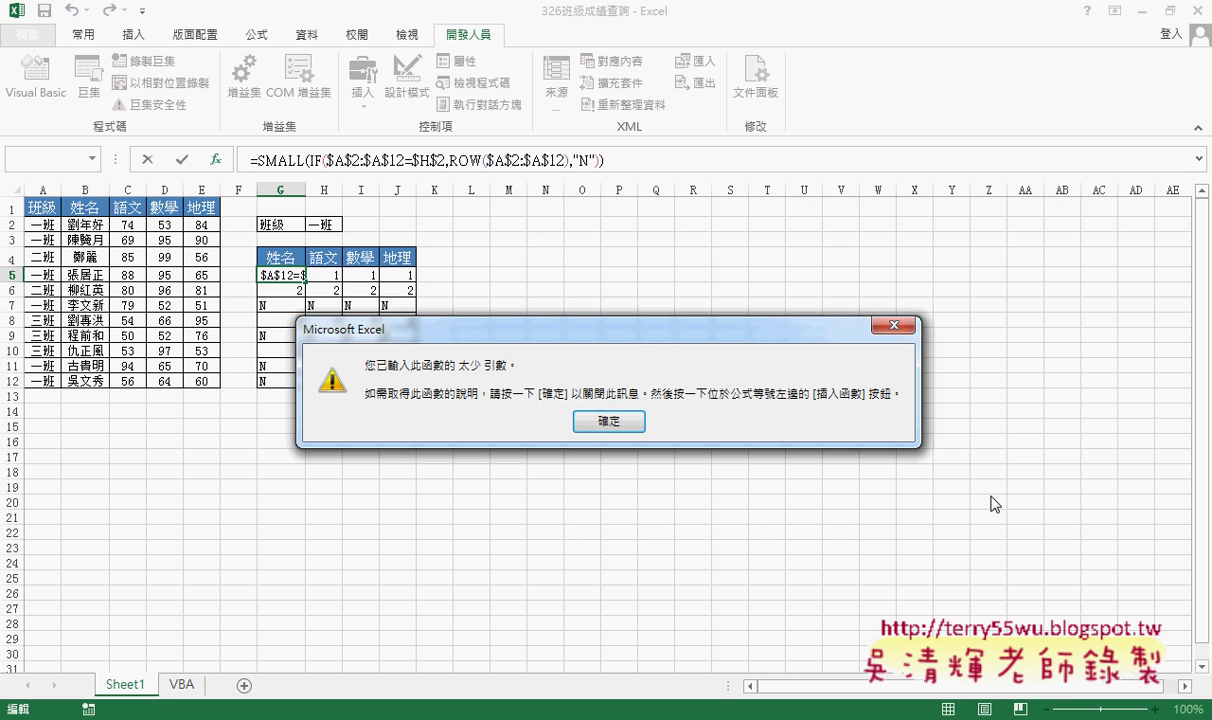
{"action": "left_click", "coordinate": [590, 418]}
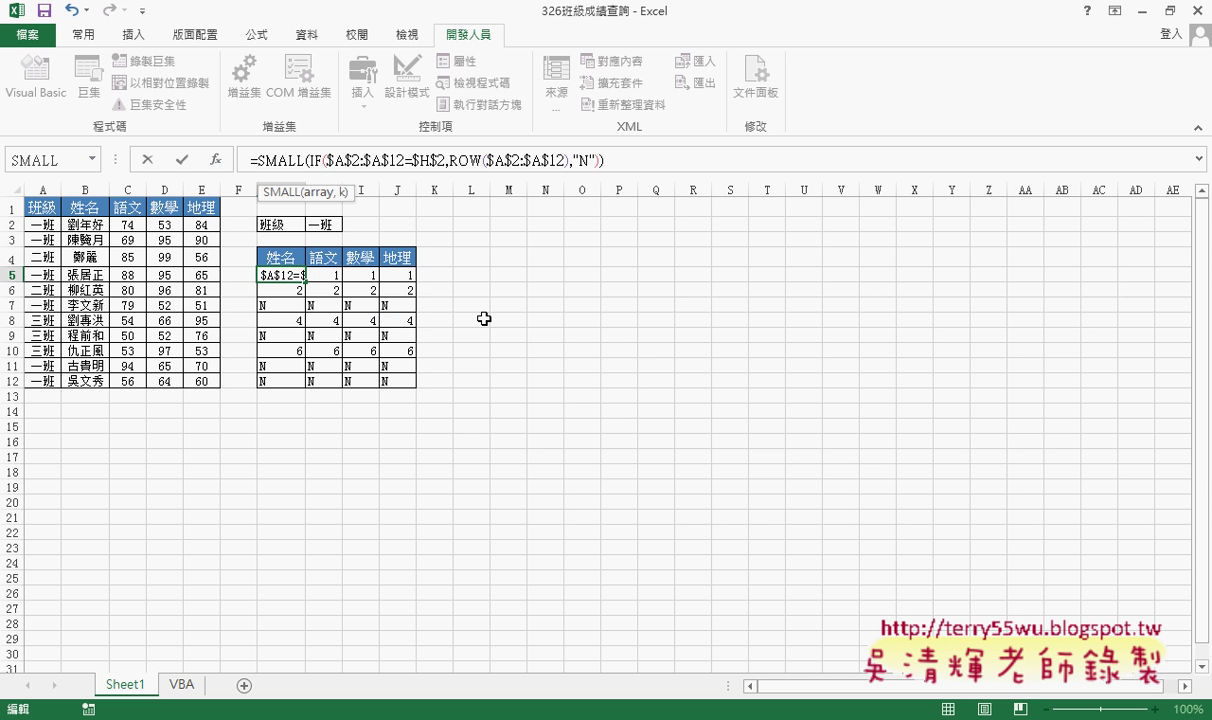
{"action": "left_click", "coordinate": [215, 159]}
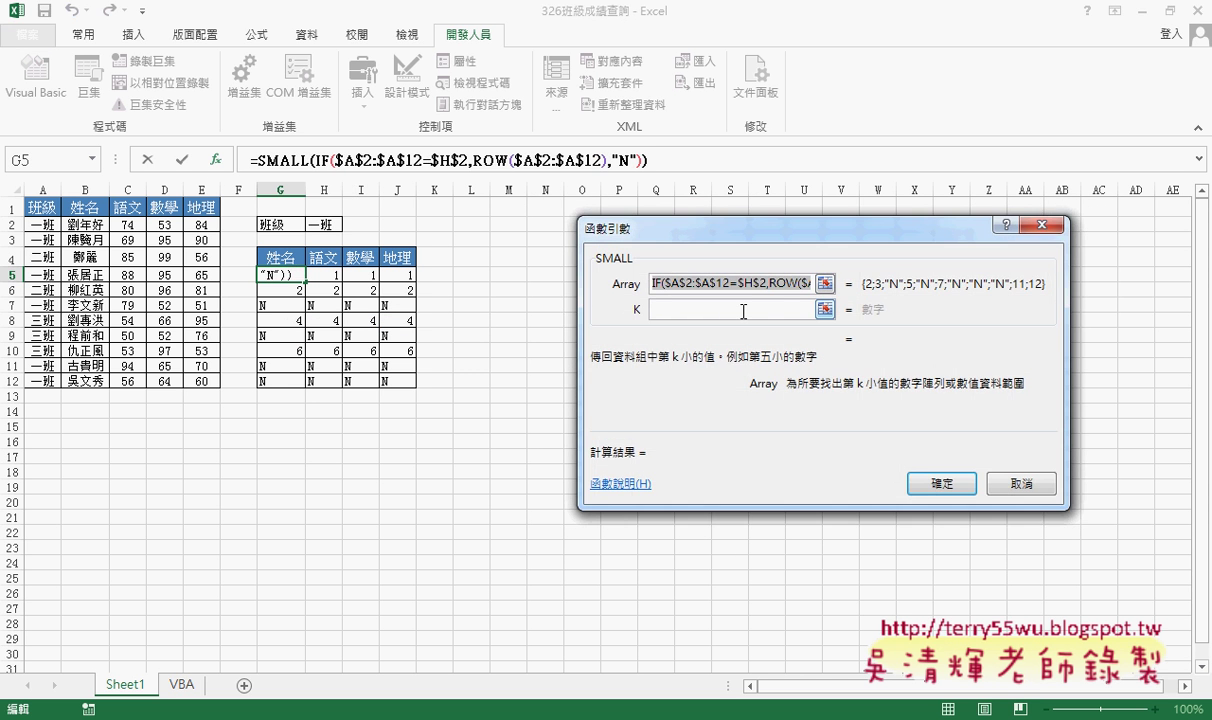
{"action": "left_click", "coordinate": [809, 311]}
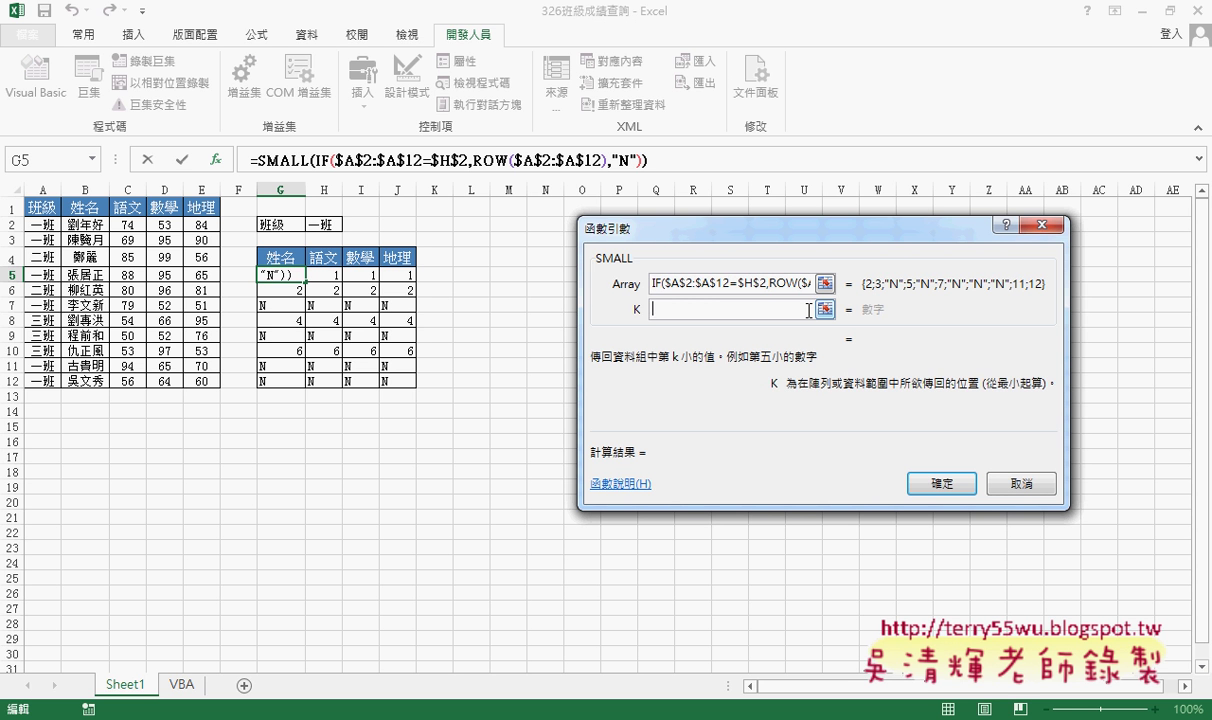
{"action": "type", "text": "r"}
{"action": "type", "text": "ow"}
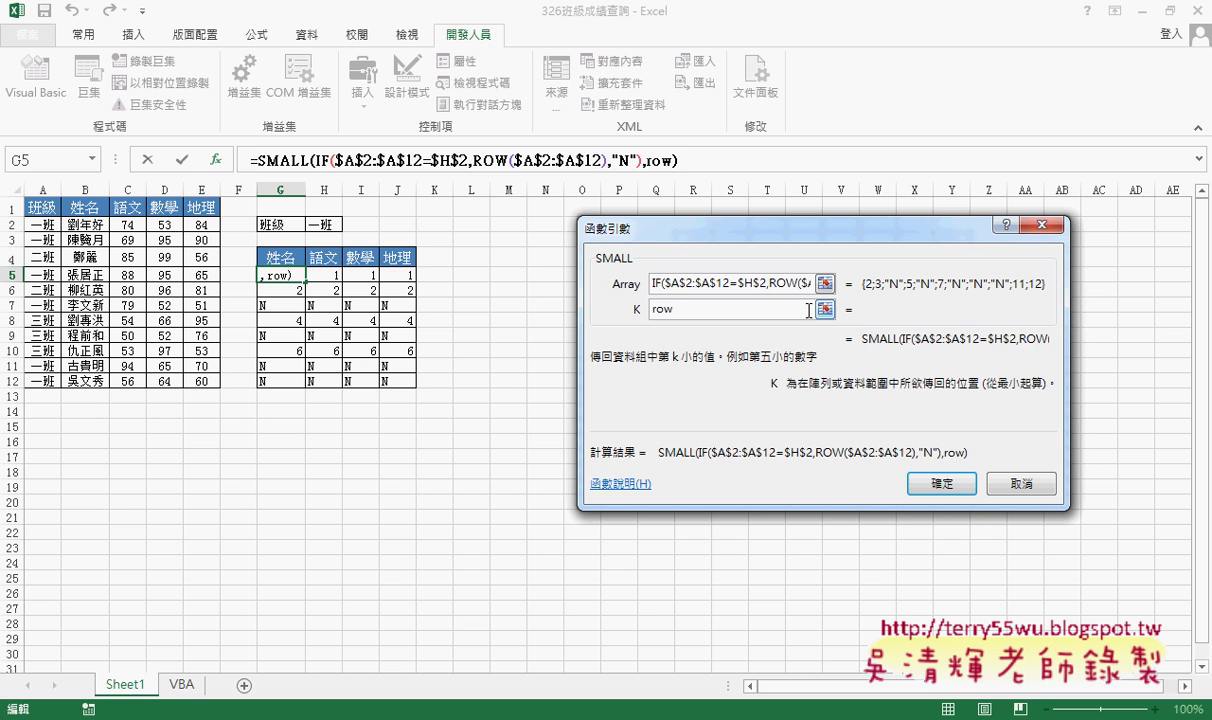
{"action": "type", "text": "()"}
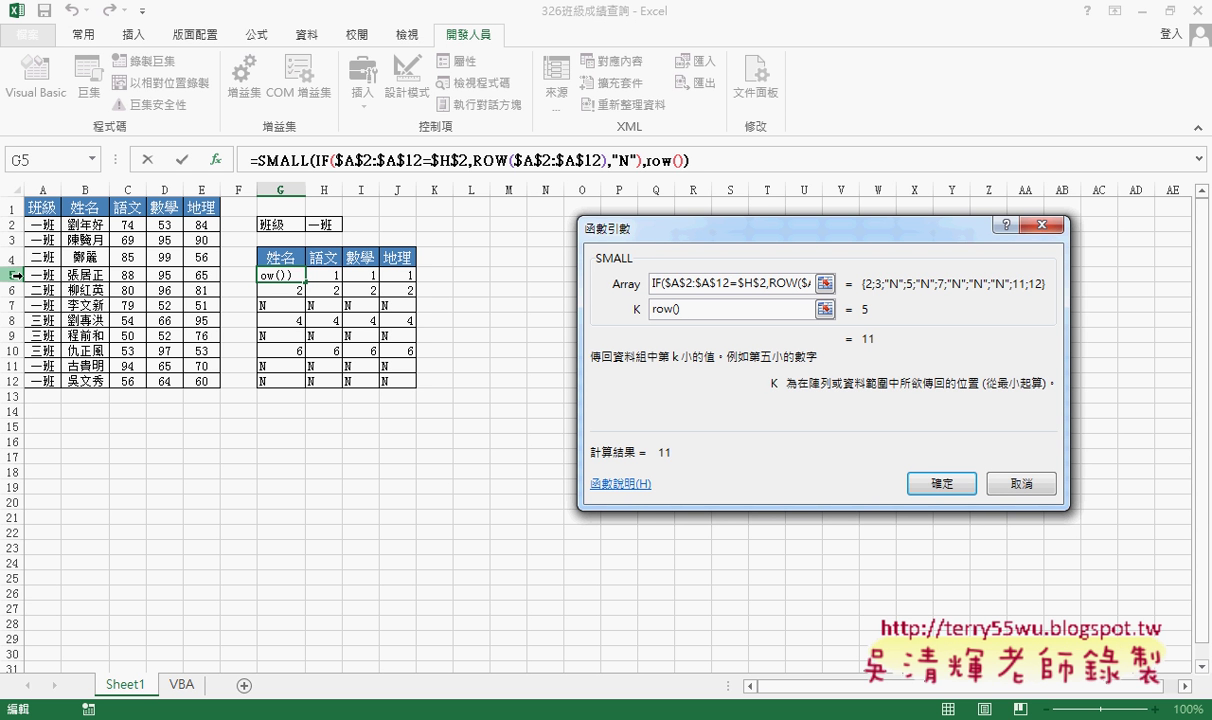
{"action": "type", "text": "-"}
{"action": "type", "text": "4"}
{"action": "left_click", "coordinate": [961, 488]}
{"action": "key", "text": "ctrl+shift+Return"}
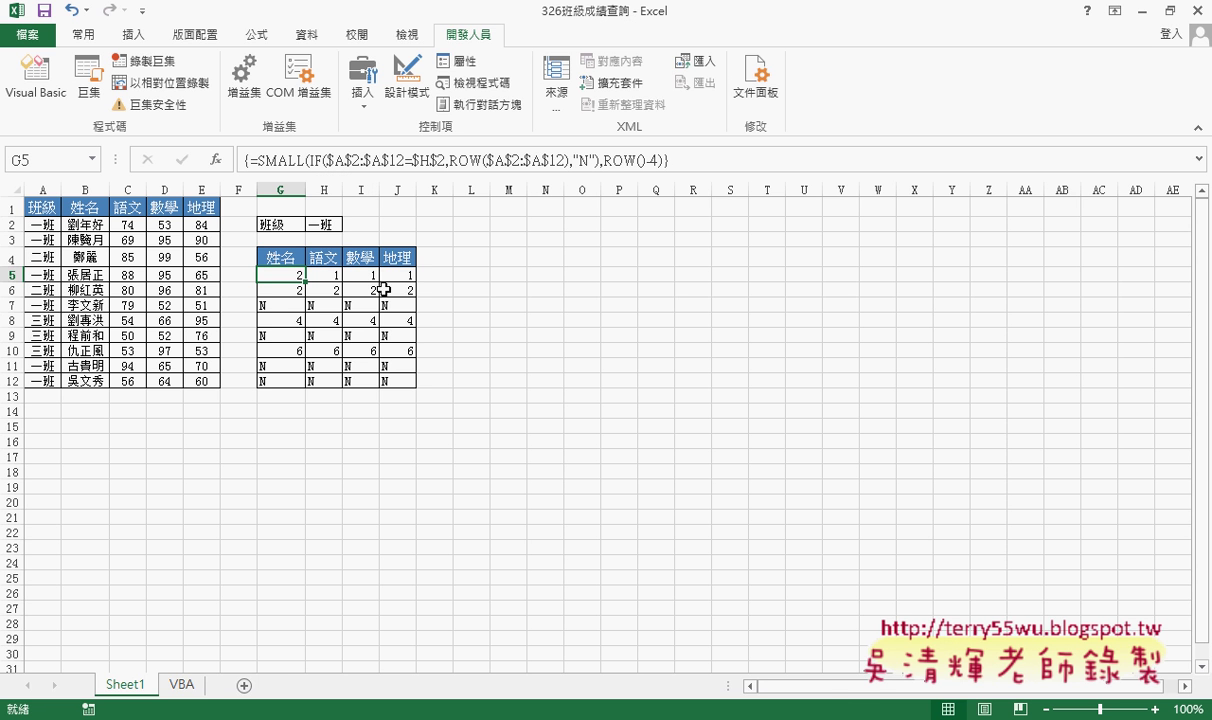
Fill the SMALL array formula over G5:J12 and select G5's formula text.
{"action": "mouse_move", "coordinate": [290, 273]}
{"action": "left_mouse_down"}
{"action": "mouse_move", "coordinate": [419, 280]}
{"action": "mouse_move", "coordinate": [417, 395]}
{"action": "left_mouse_up"}
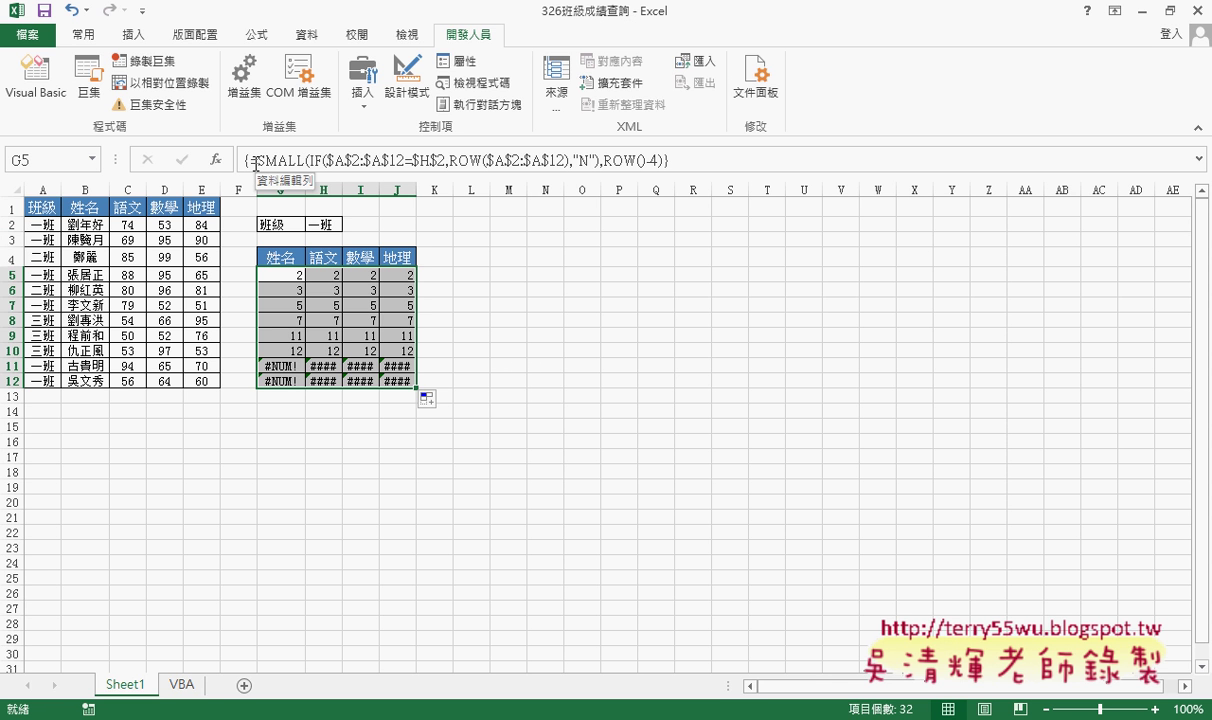
{"action": "left_click_drag", "start_coordinate": [257, 160], "coordinate": [713, 157]}
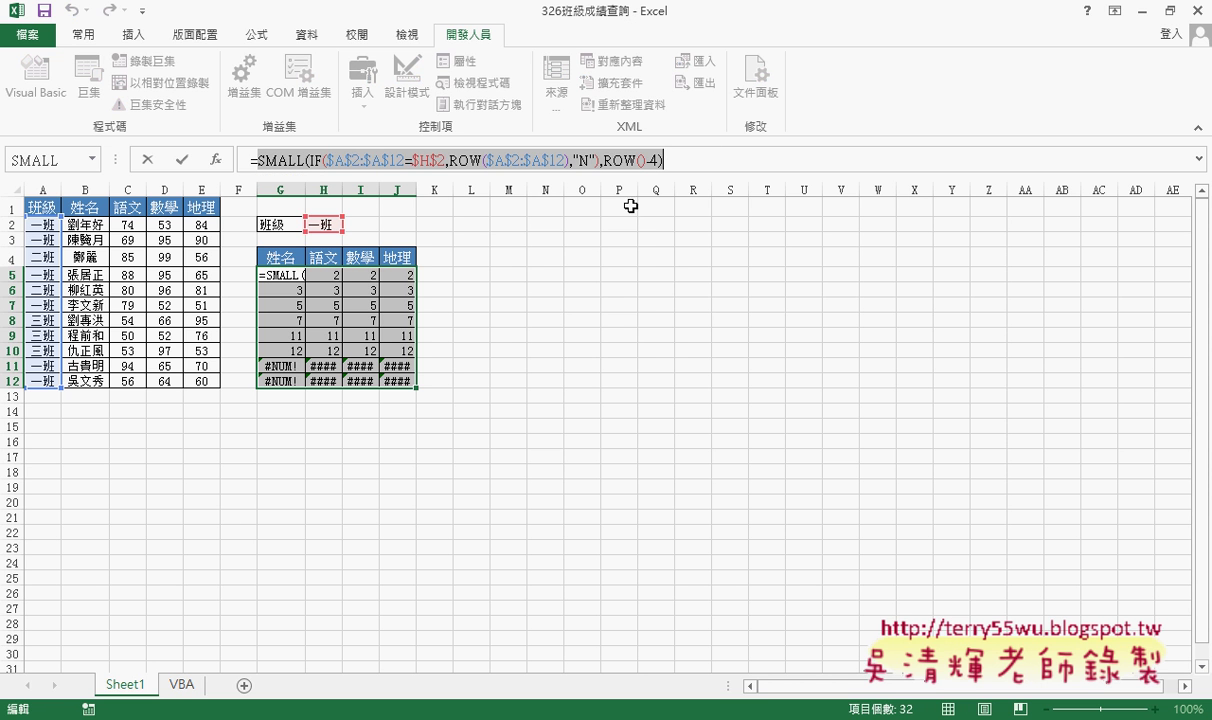
Cut the SMALL formula out of G5 and insert INDEX there using its array form.
{"action": "right_click", "coordinate": [479, 157]}
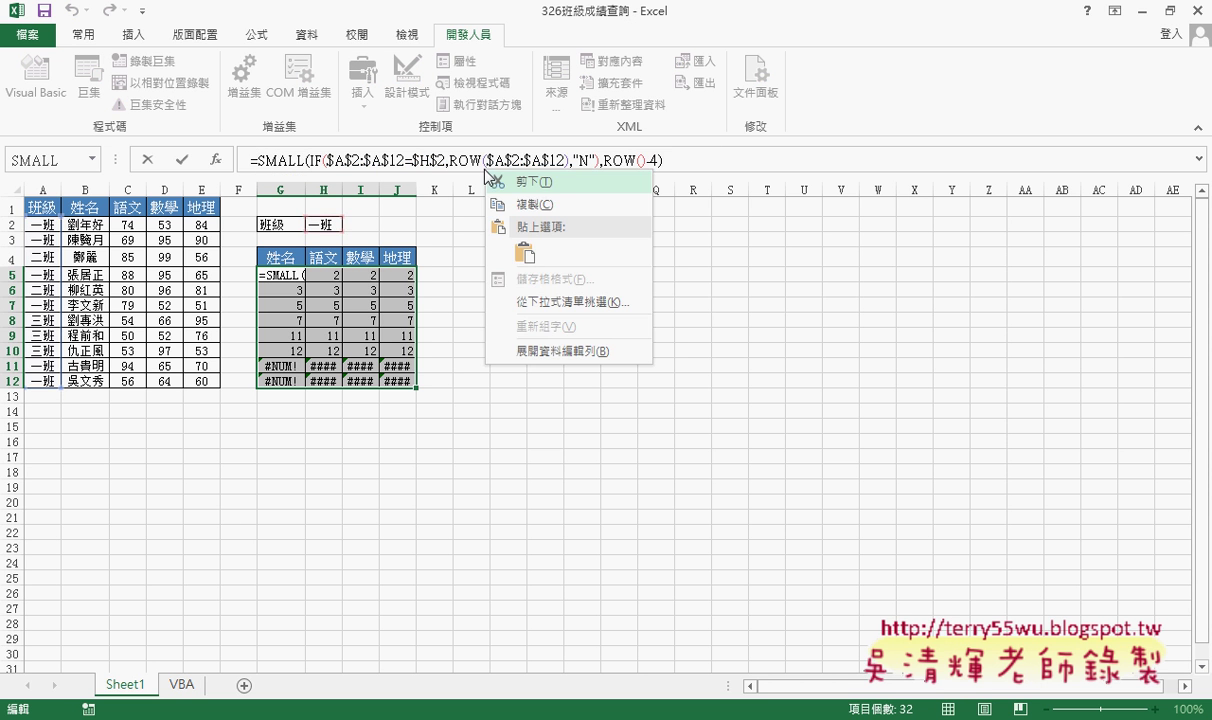
{"action": "left_click", "coordinate": [488, 105]}
{"action": "left_click", "coordinate": [215, 160]}
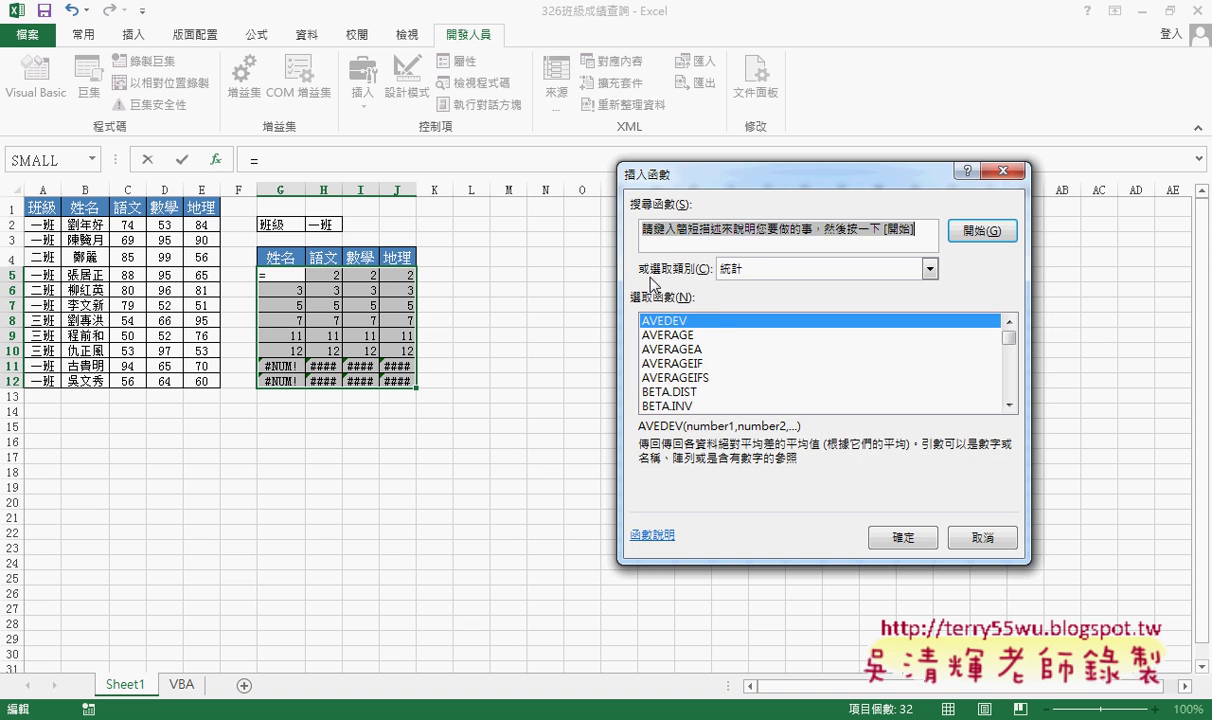
{"action": "left_click", "coordinate": [724, 268]}
{"action": "left_click", "coordinate": [781, 379]}
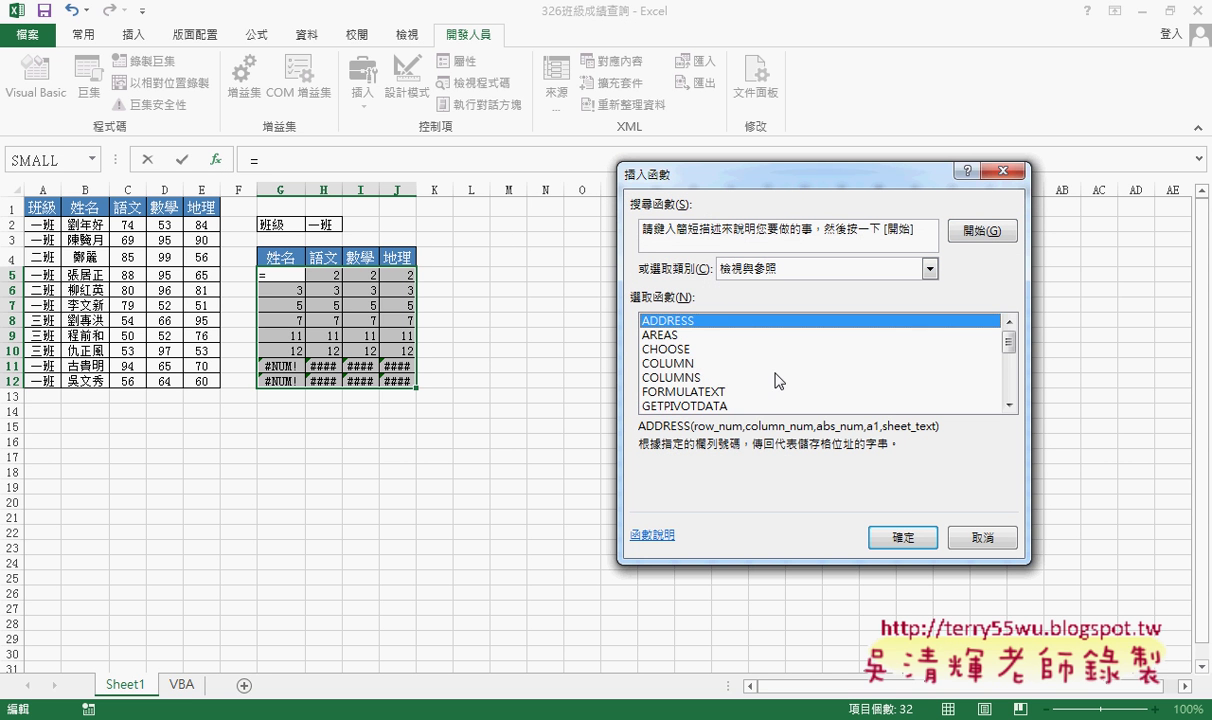
{"action": "mouse_move", "coordinate": [1009, 338]}
{"action": "left_mouse_down"}
{"action": "mouse_move", "coordinate": [1009, 385]}
{"action": "mouse_move", "coordinate": [1009, 372]}
{"action": "left_mouse_up"}
{"action": "left_click", "coordinate": [700, 349]}
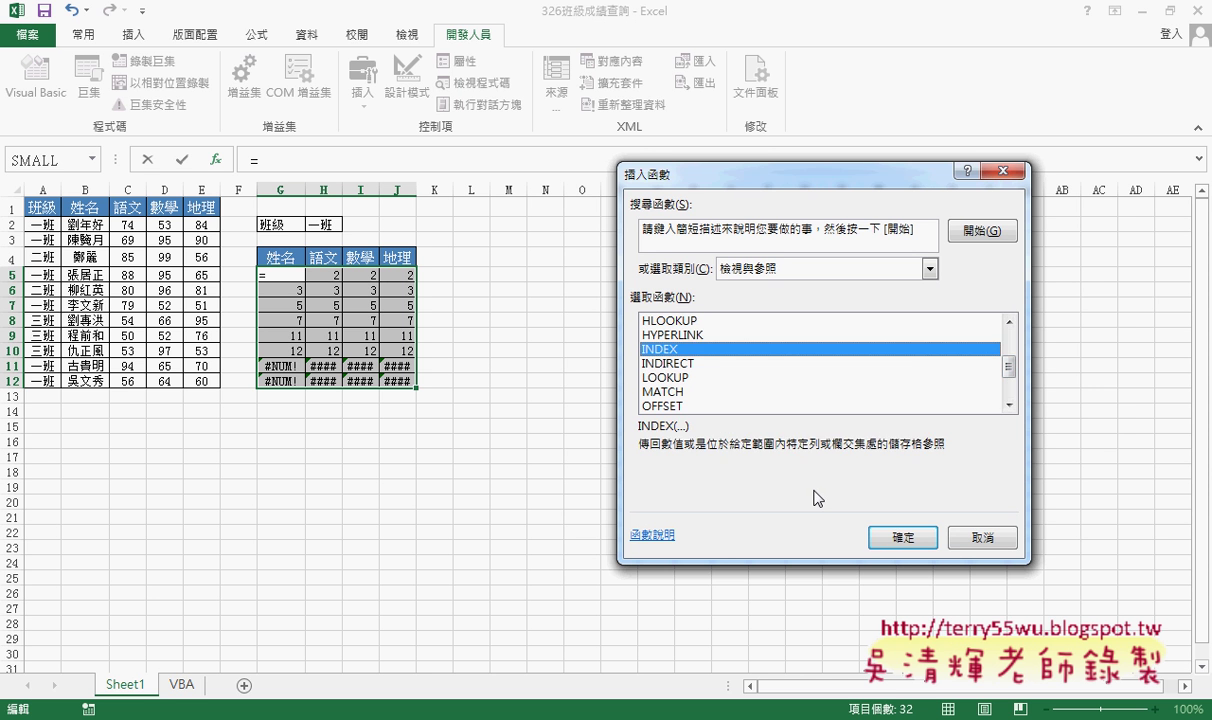
{"action": "left_click", "coordinate": [903, 537]}
{"action": "left_click", "coordinate": [815, 418]}
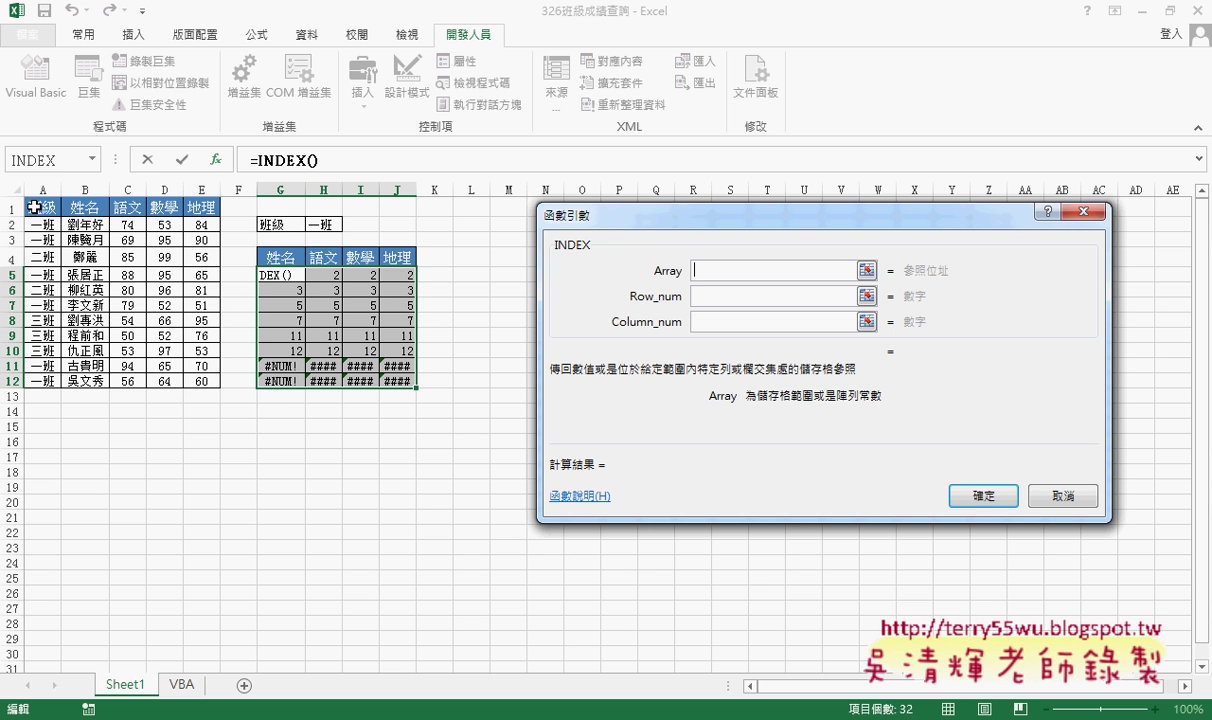
Set INDEX's Array to $A$1:$E$12 and paste the SMALL(IF(...)) expression as Row_num.
{"action": "left_click_drag", "start_coordinate": [34, 207], "coordinate": [197, 381]}
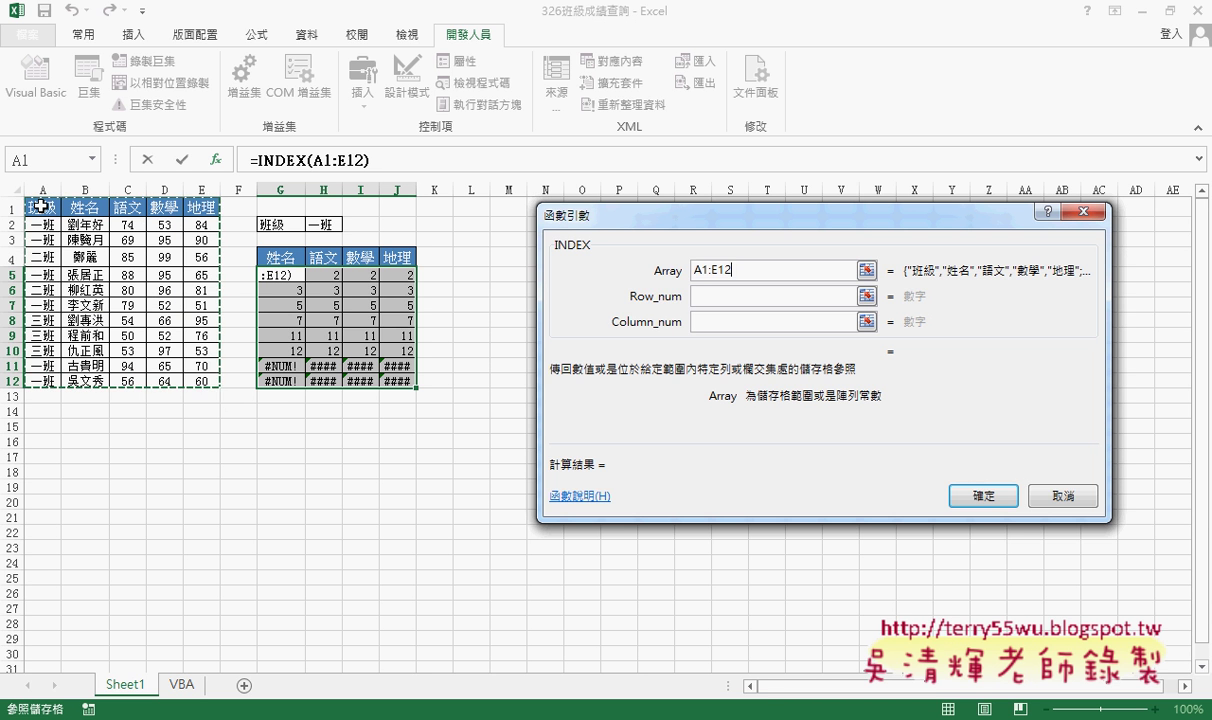
{"action": "left_click", "coordinate": [670, 272]}
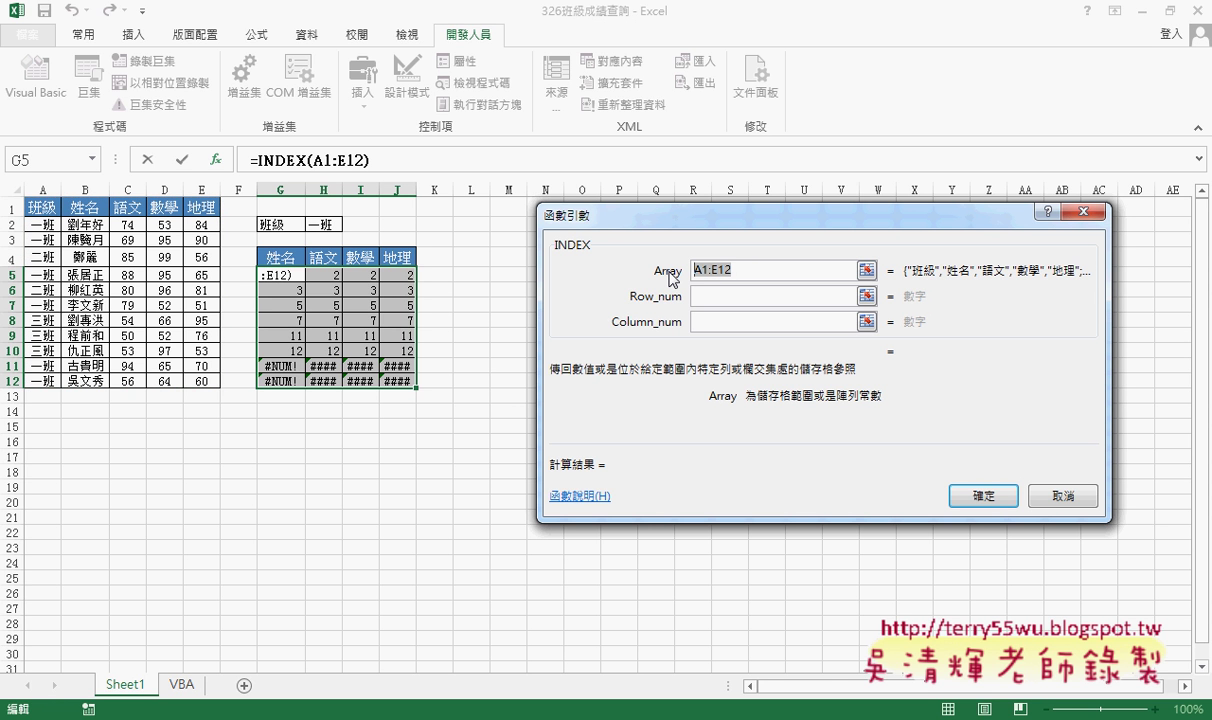
{"action": "key", "text": "F4"}
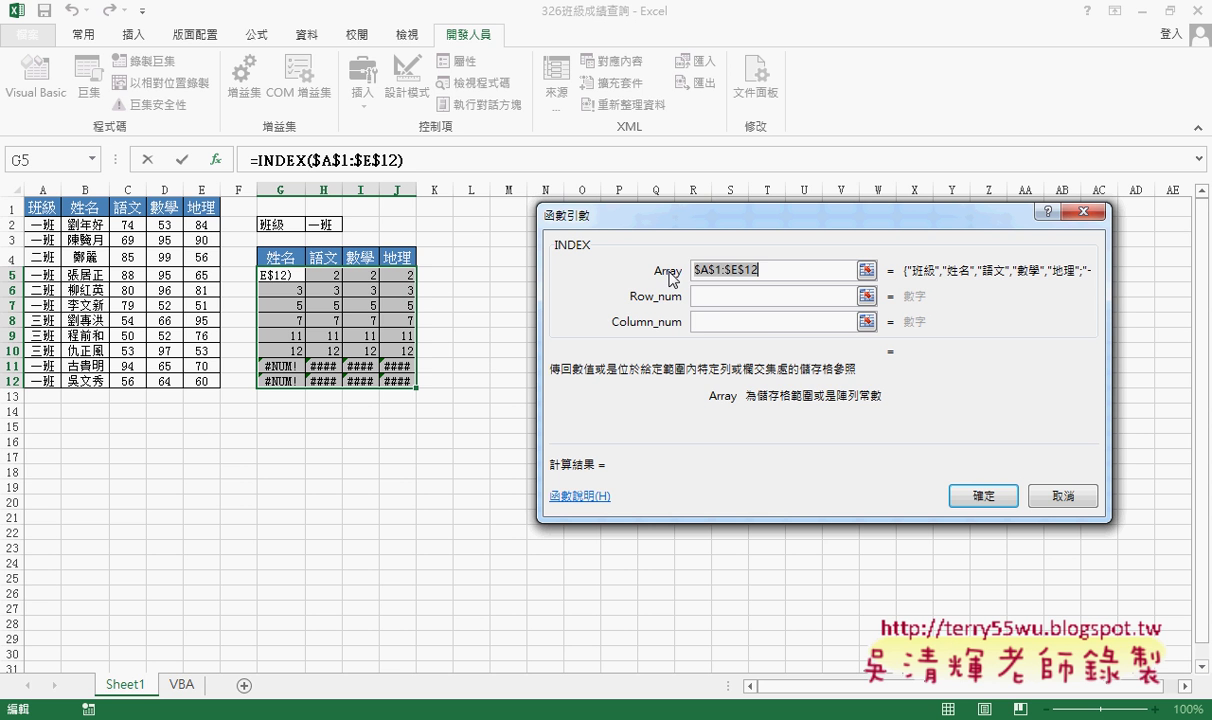
{"action": "key", "text": "Tab"}
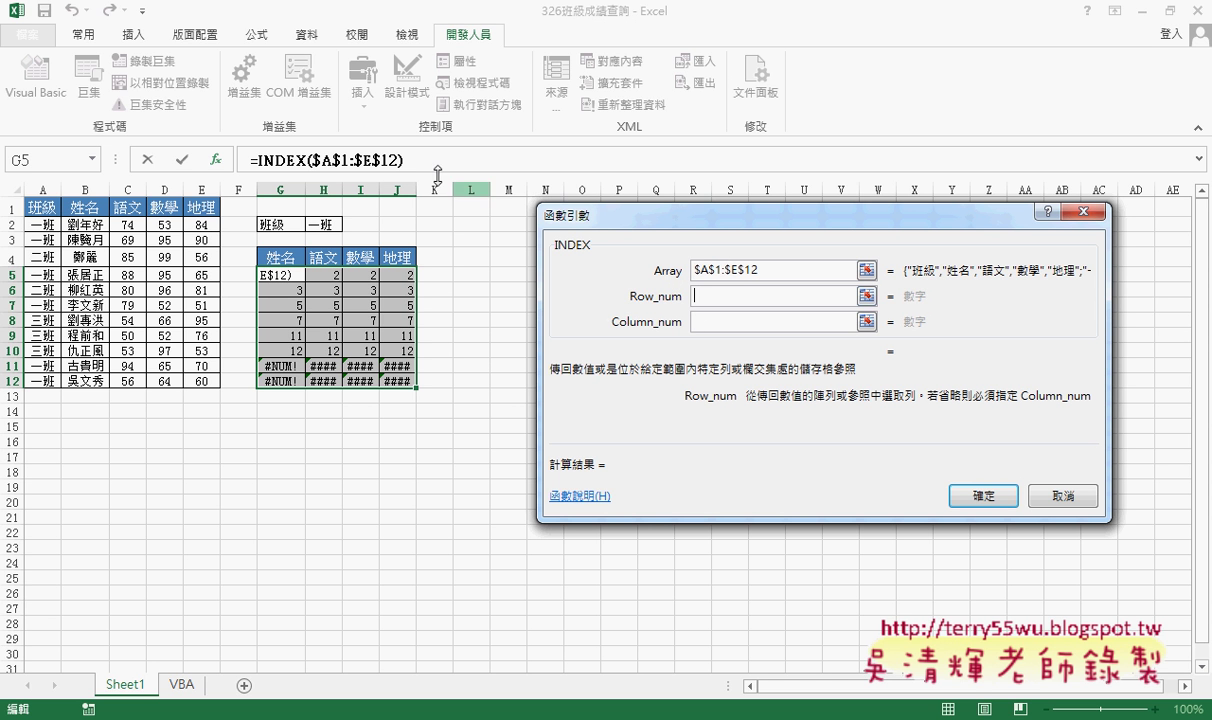
{"action": "right_click", "coordinate": [721, 296]}
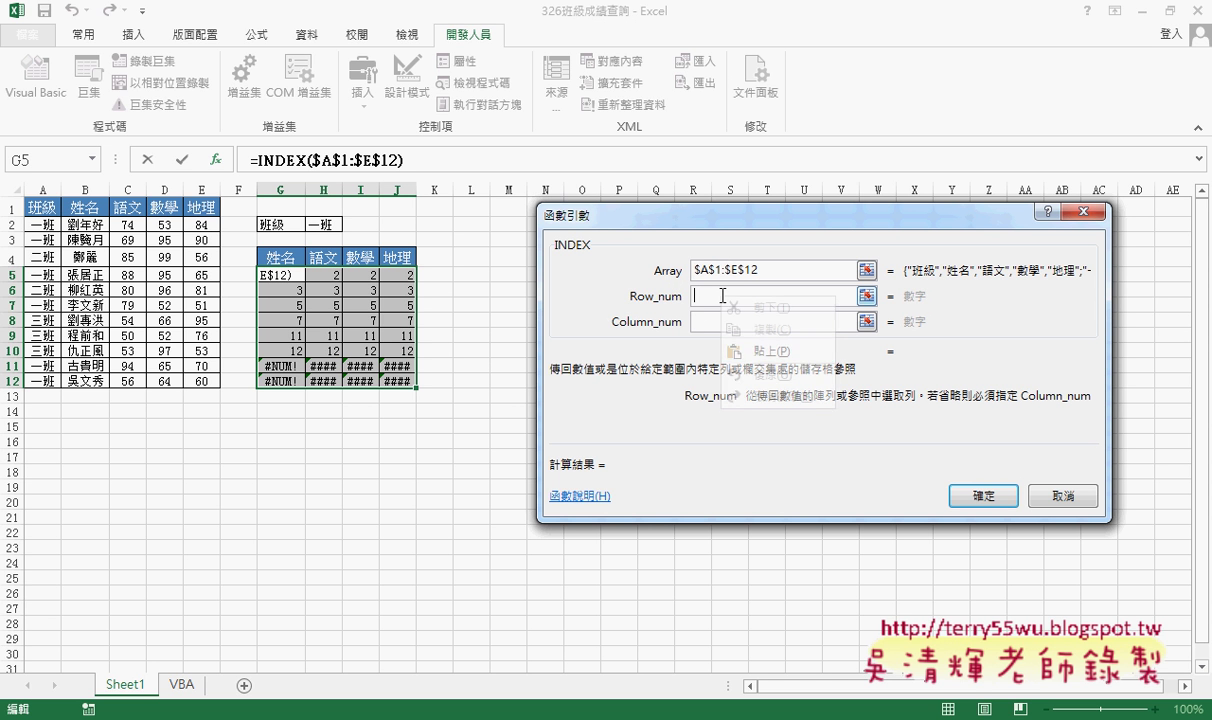
{"action": "left_click", "coordinate": [771, 355]}
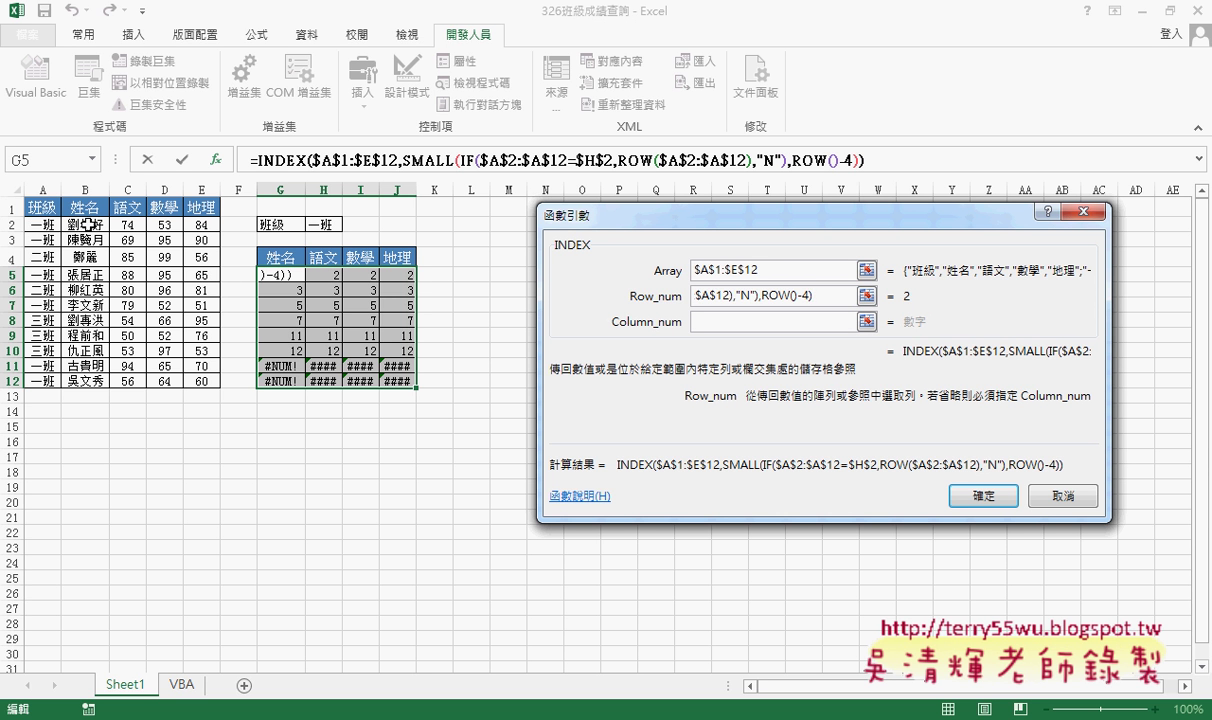
Enter column()-5 as Column_num and commit it as an array formula across G5:J12.
{"action": "left_click", "coordinate": [708, 323]}
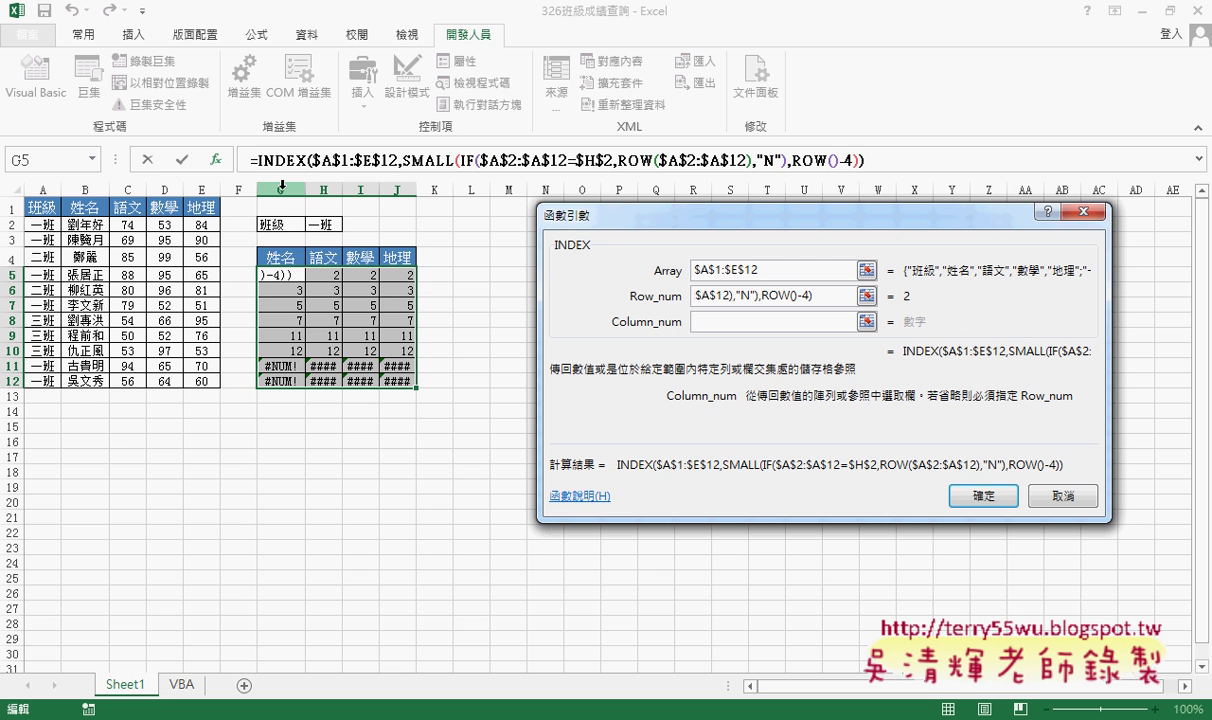
{"action": "type", "text": "c"}
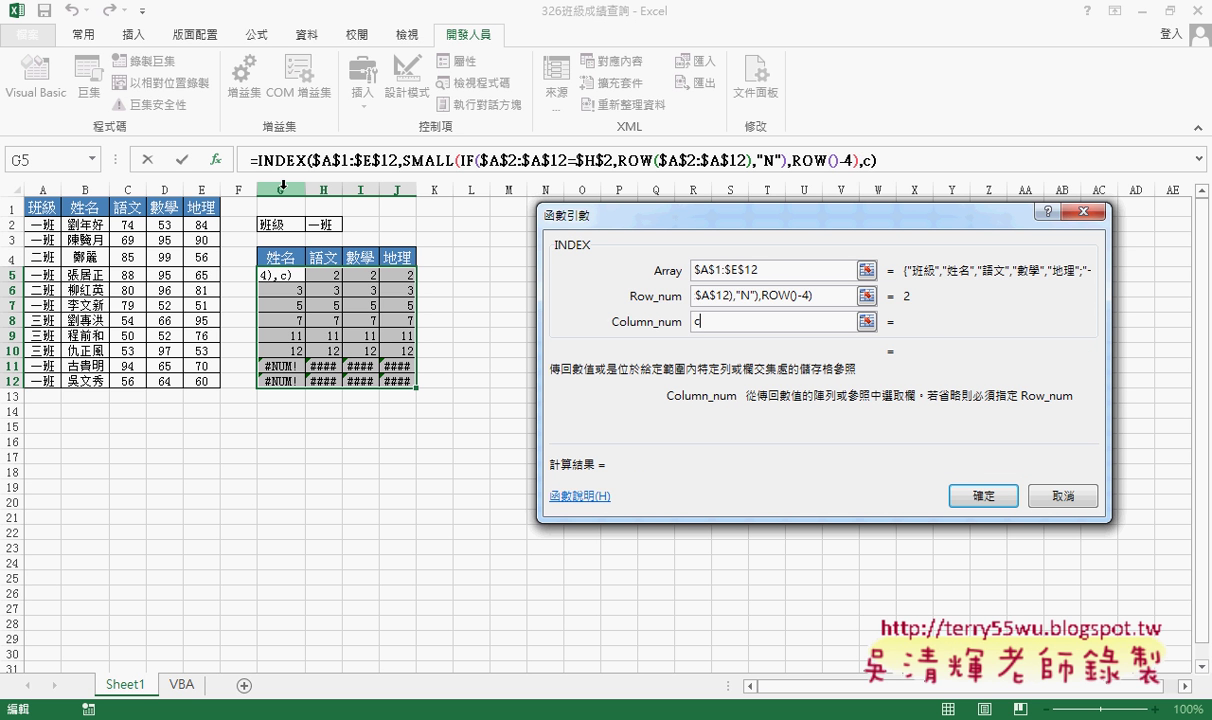
{"action": "type", "text": "olumn"}
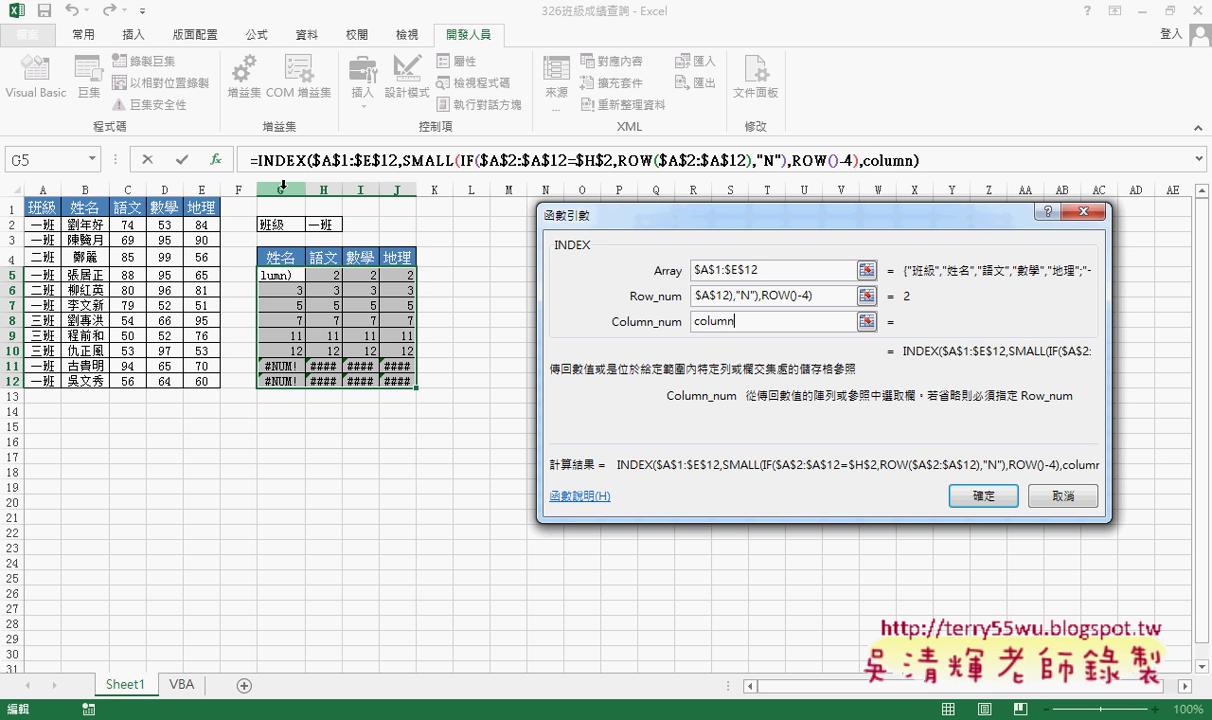
{"action": "type", "text": "()"}
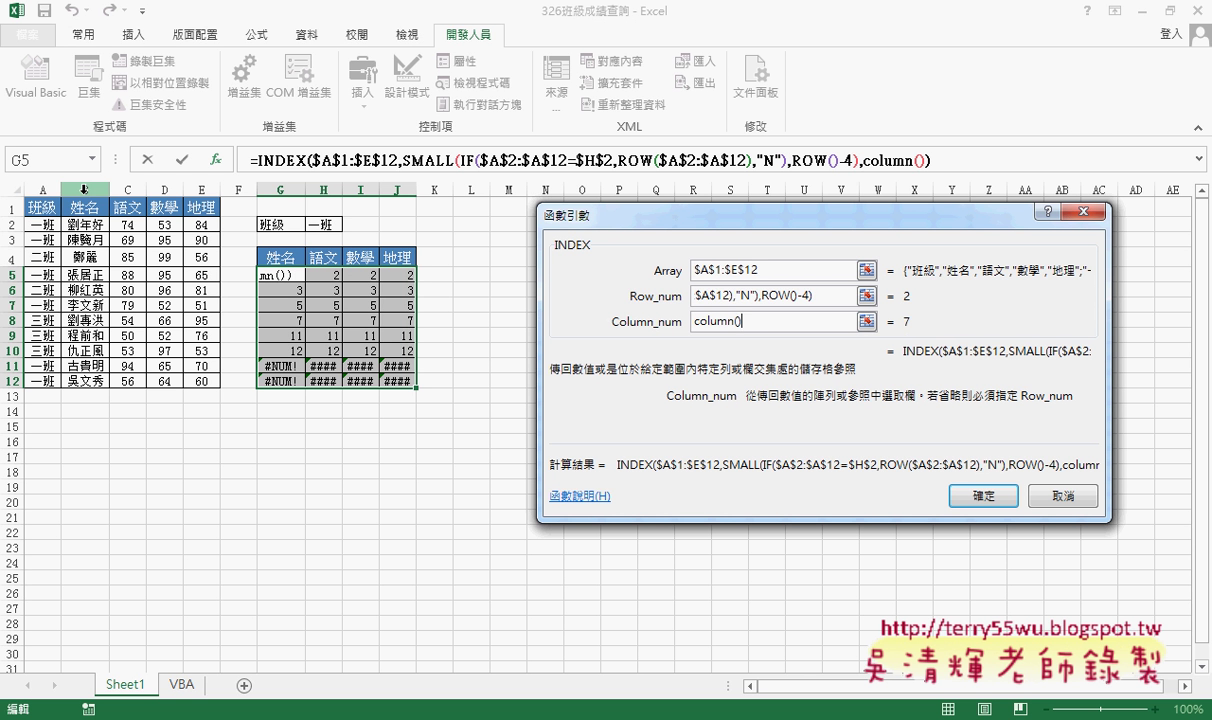
{"action": "type", "text": "-"}
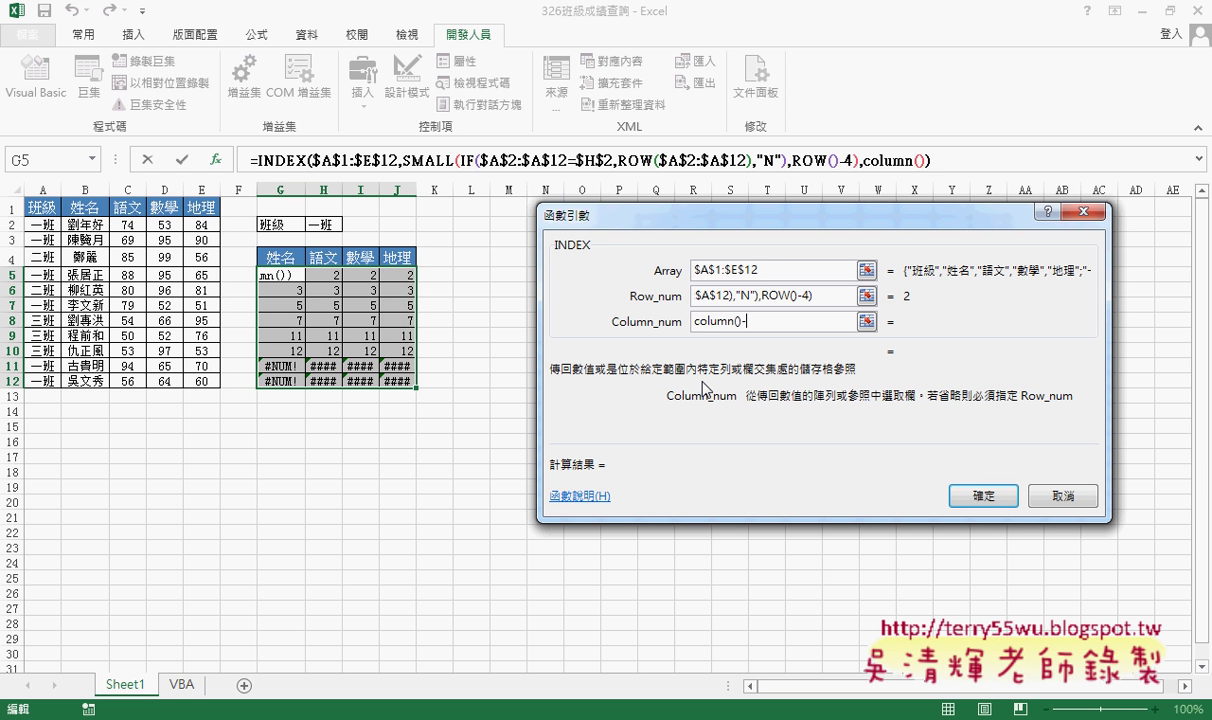
{"action": "type", "text": "5"}
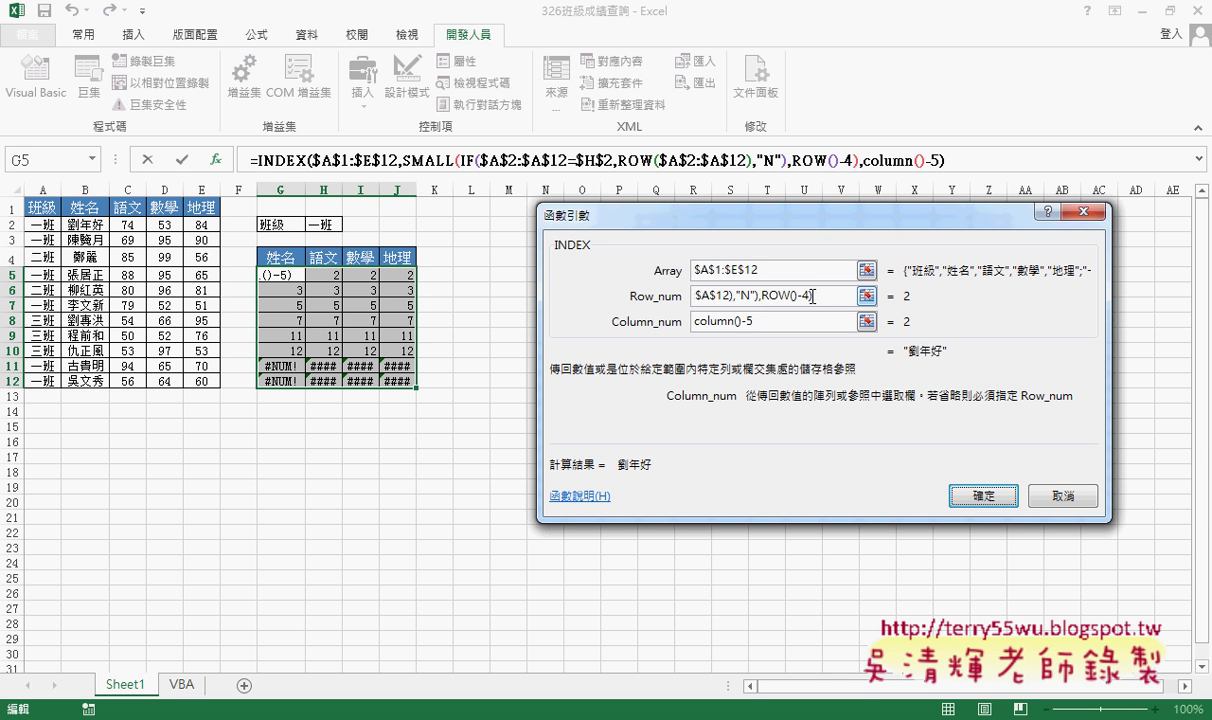
{"action": "key", "text": "ctrl+shift+Return"}
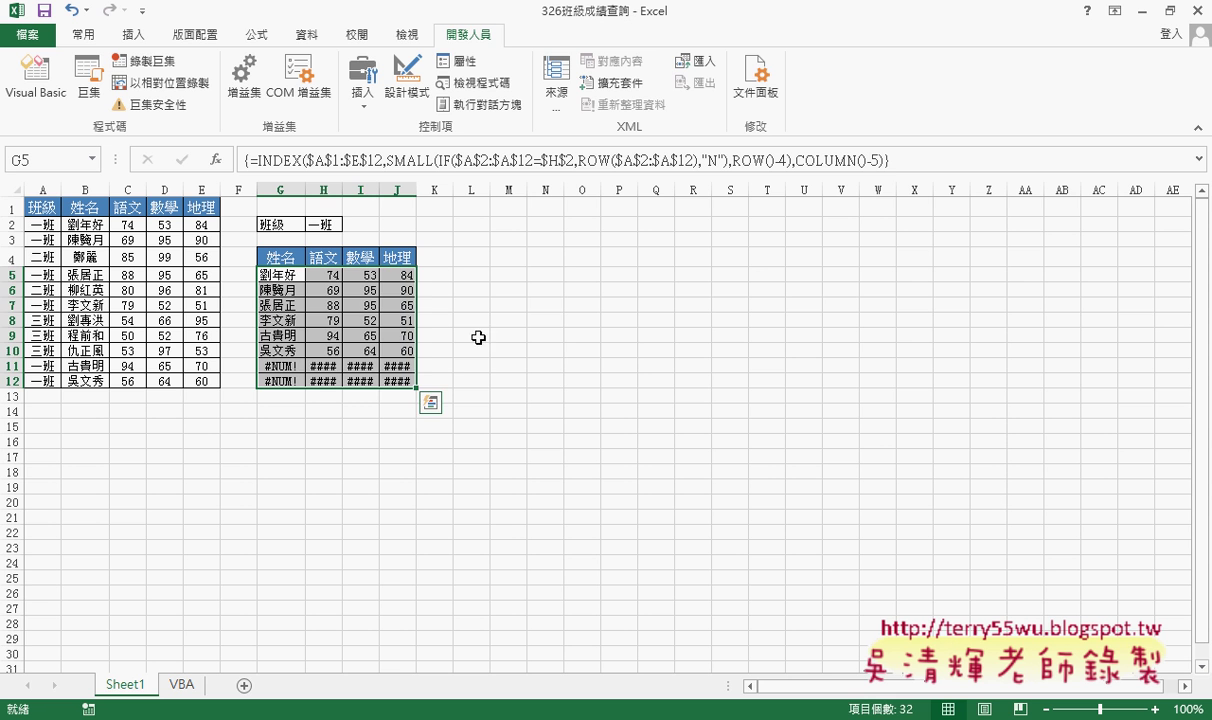
Widen column H so H11:H12 display #NUM! instead of ####.
{"action": "left_click", "coordinate": [285, 276]}
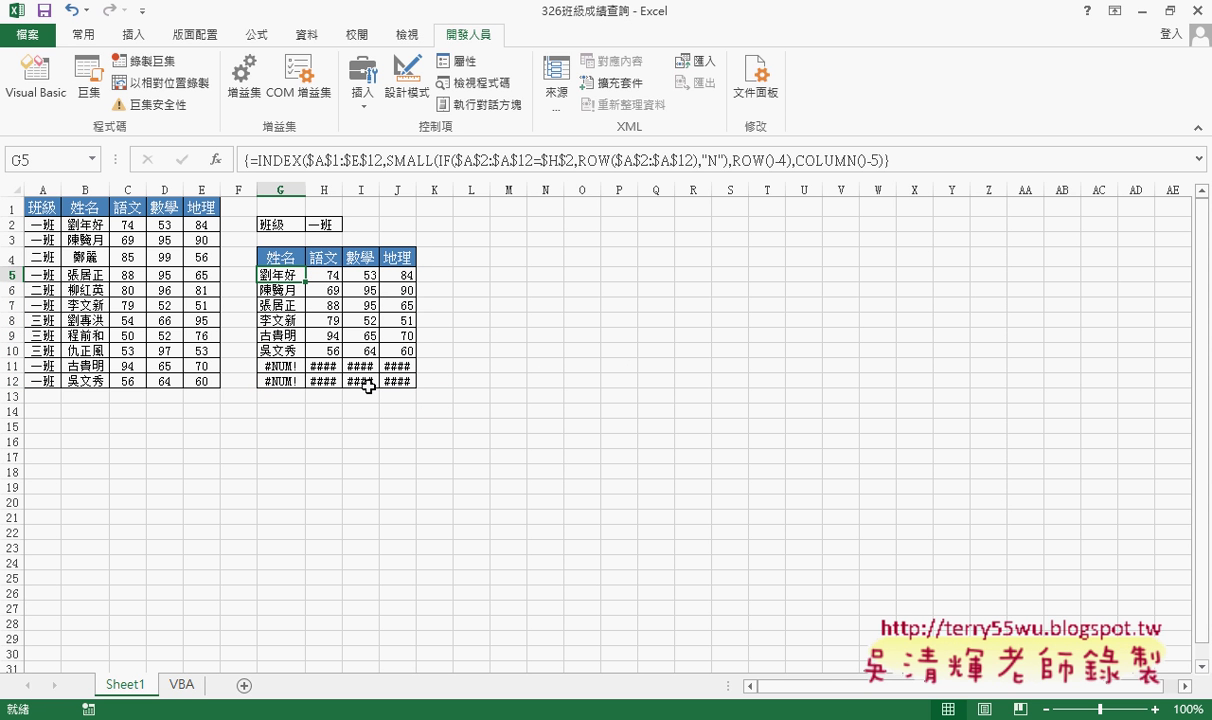
{"action": "left_click", "coordinate": [283, 368]}
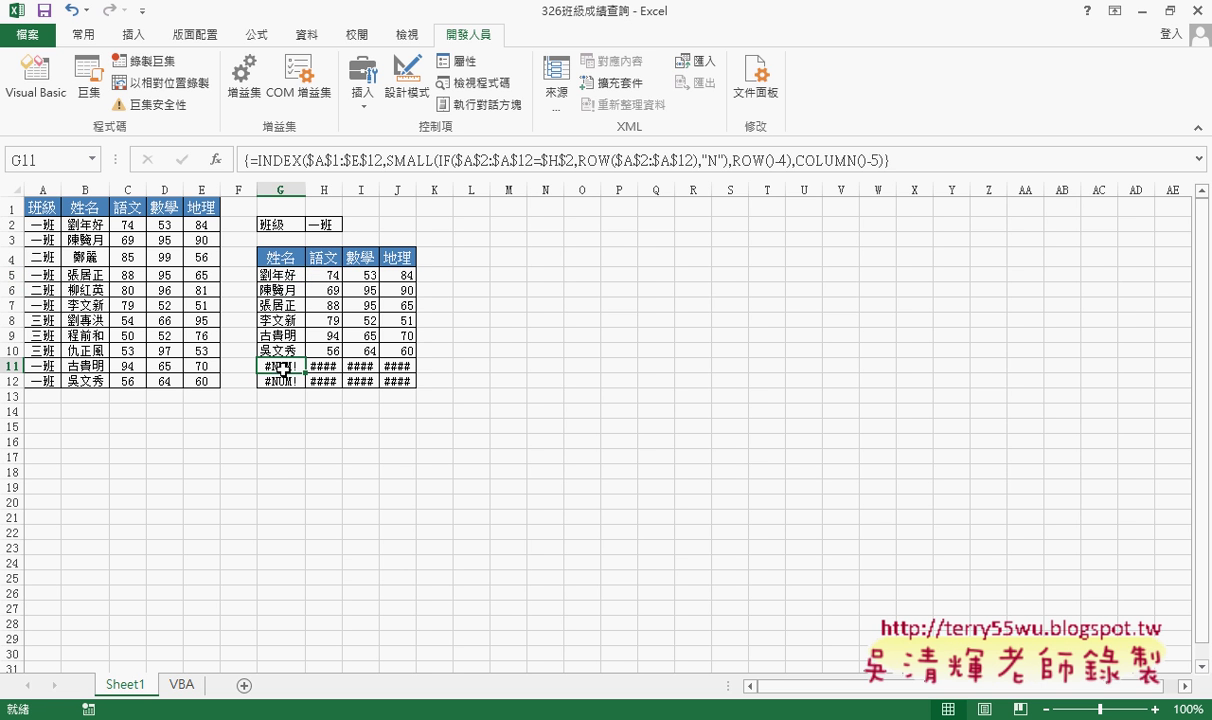
{"action": "left_click", "coordinate": [320, 366]}
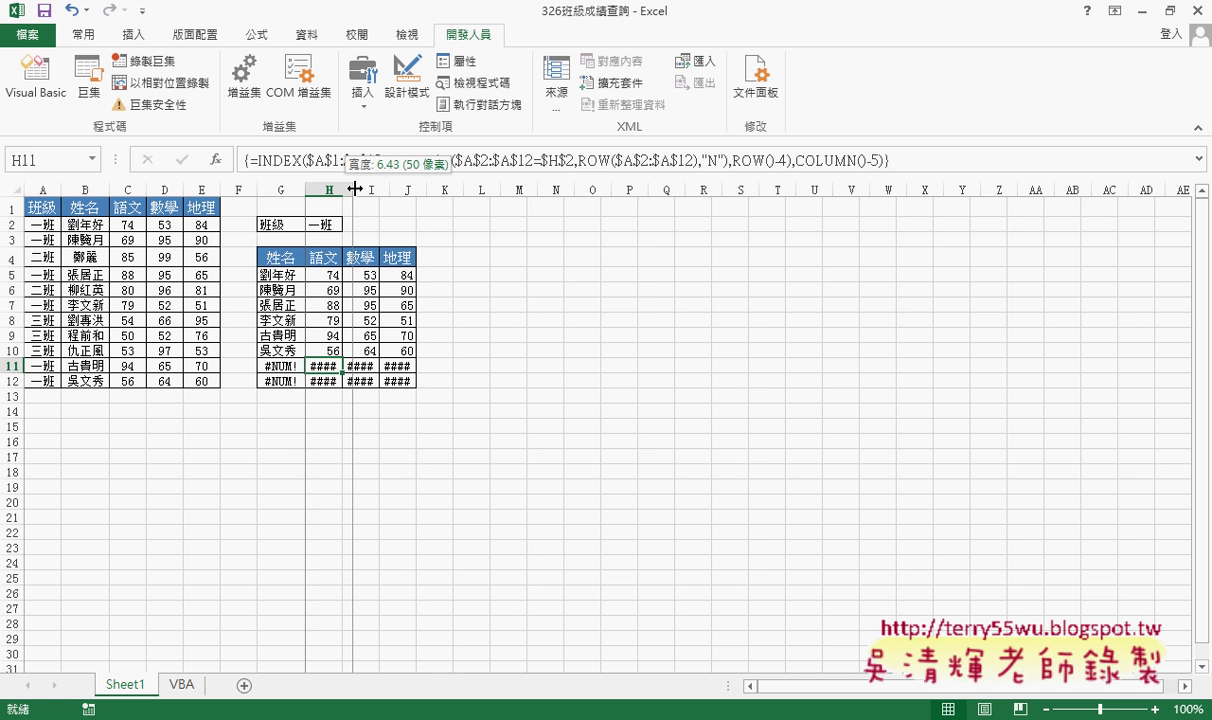
{"action": "left_click_drag", "start_coordinate": [343, 188], "coordinate": [353, 188]}
{"action": "left_click", "coordinate": [288, 368]}
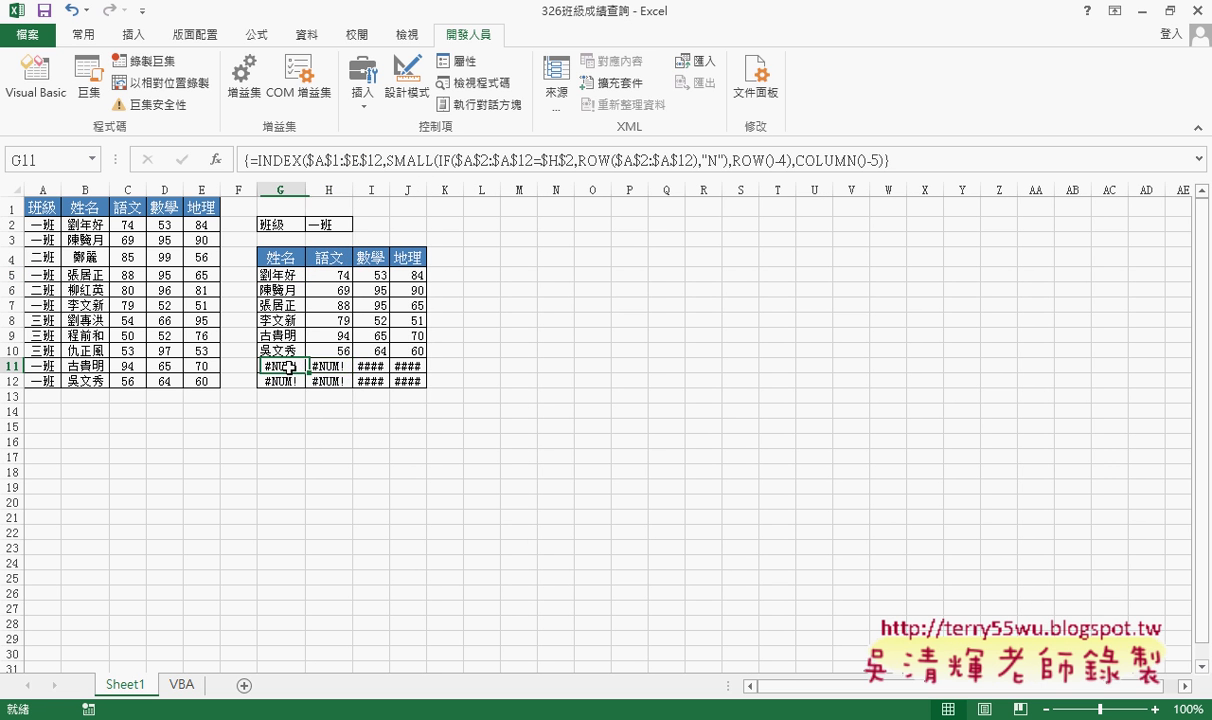
{"action": "left_click", "coordinate": [265, 273]}
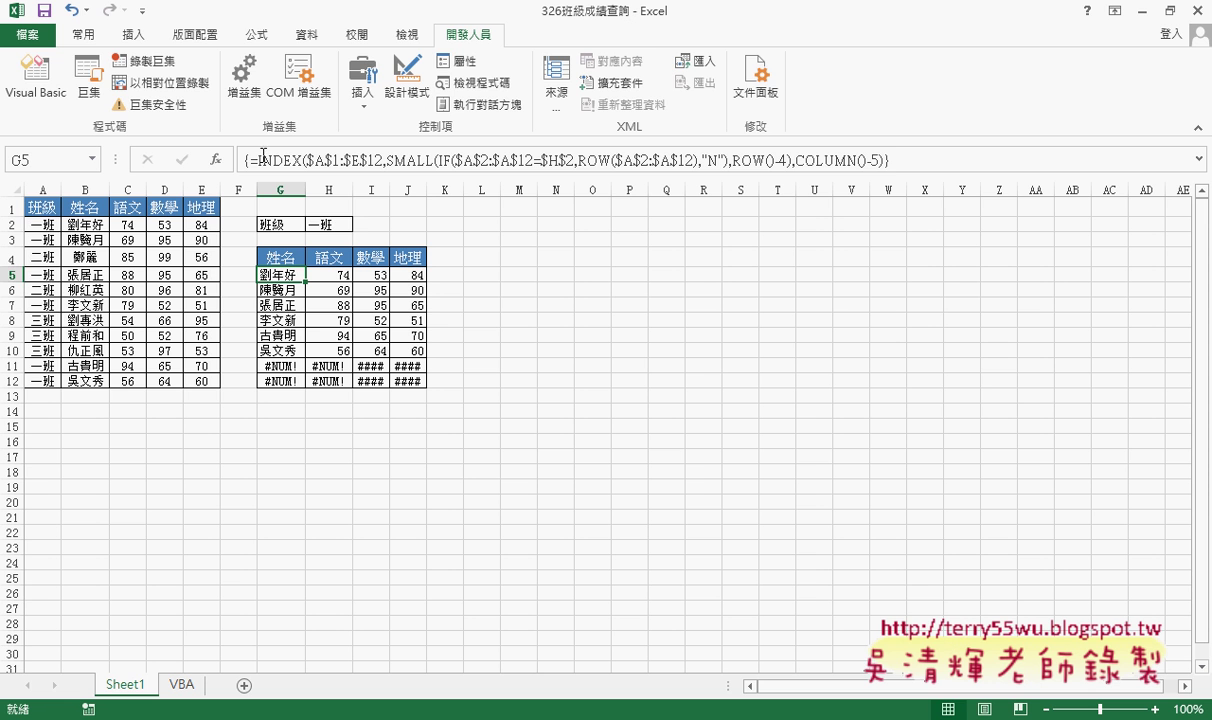
Cut the INDEX formula text out of G5 and start an IFERROR function.
{"action": "left_click", "coordinate": [258, 160]}
{"action": "left_click_drag", "start_coordinate": [258, 160], "coordinate": [973, 168]}
{"action": "key", "text": "ctrl+c"}
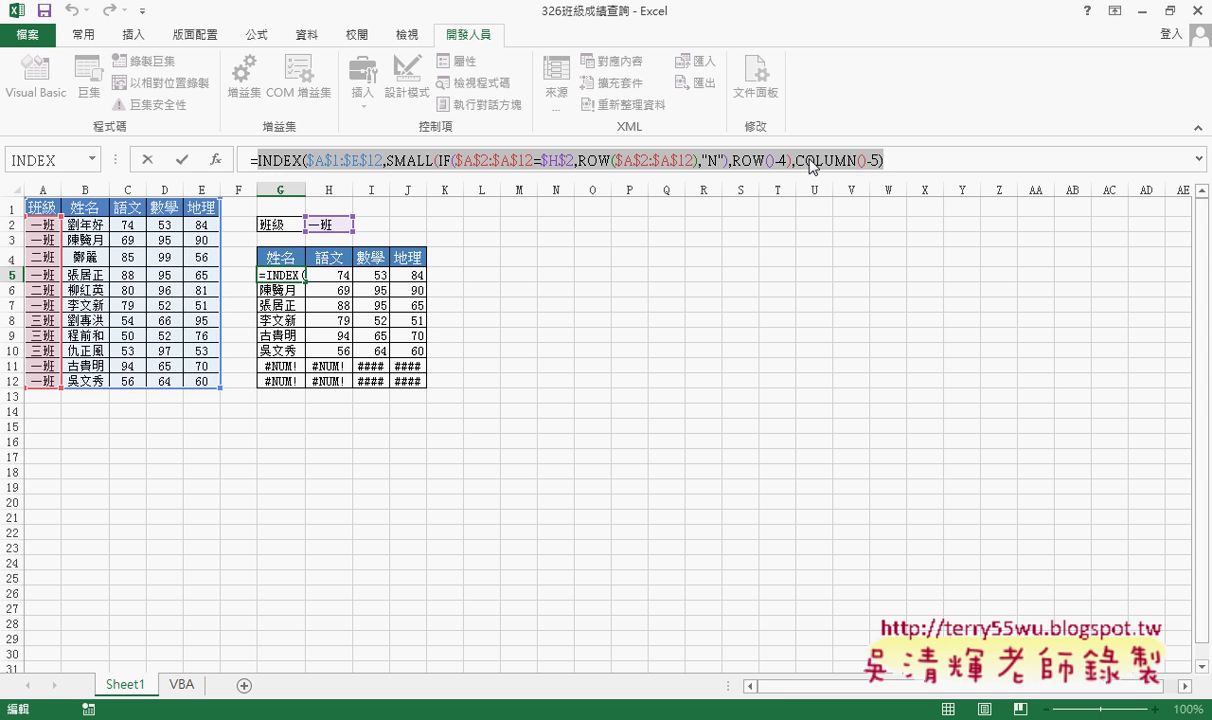
{"action": "right_click", "coordinate": [778, 162]}
{"action": "left_click", "coordinate": [835, 176]}
{"action": "left_click", "coordinate": [222, 160]}
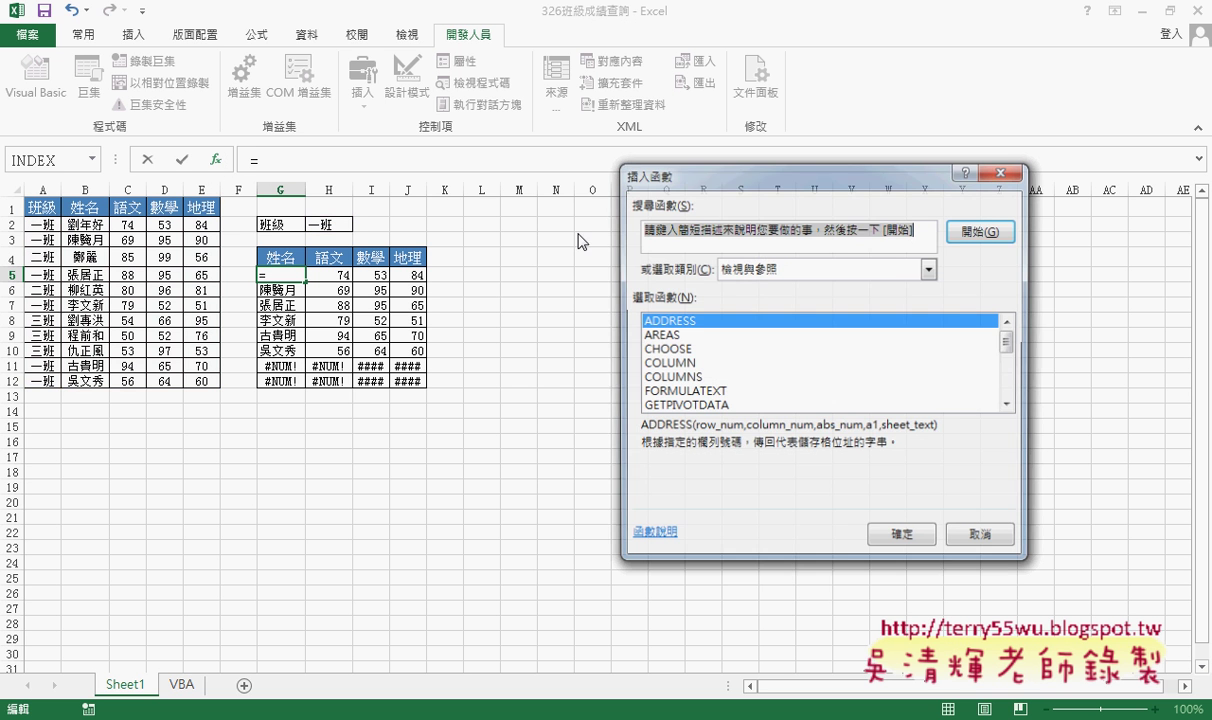
{"action": "left_click", "coordinate": [771, 268]}
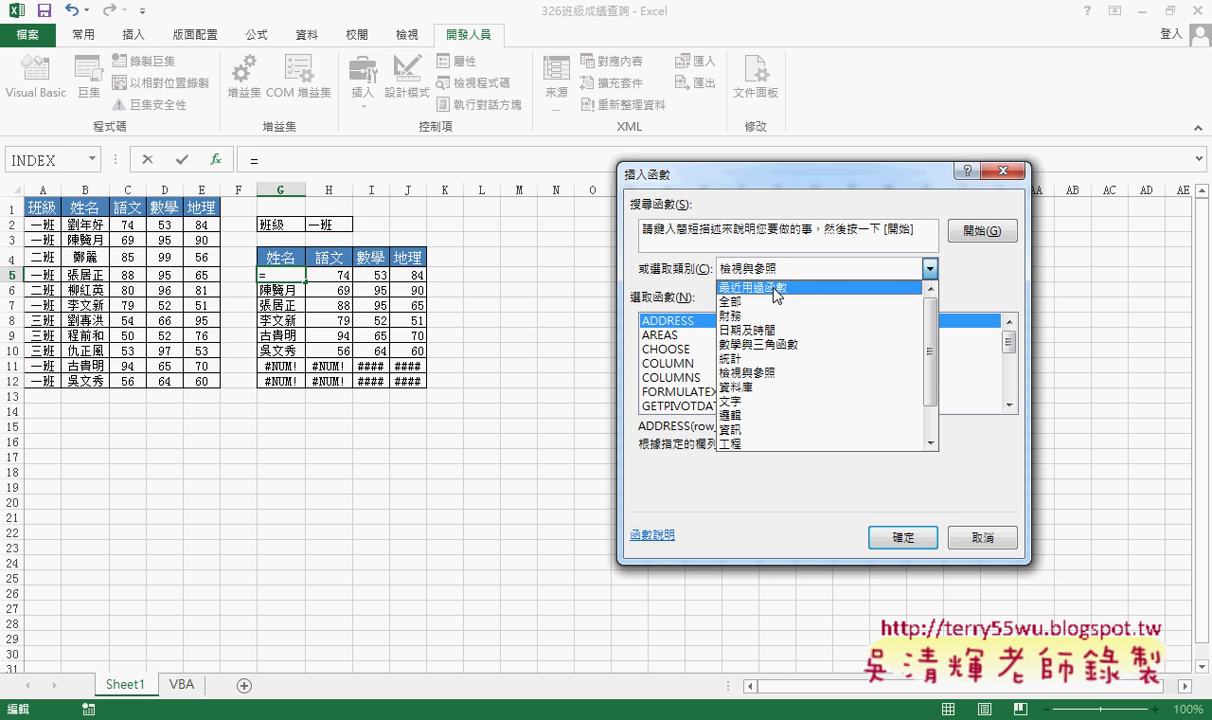
{"action": "left_click", "coordinate": [776, 414]}
{"action": "double_click", "coordinate": [686, 365]}
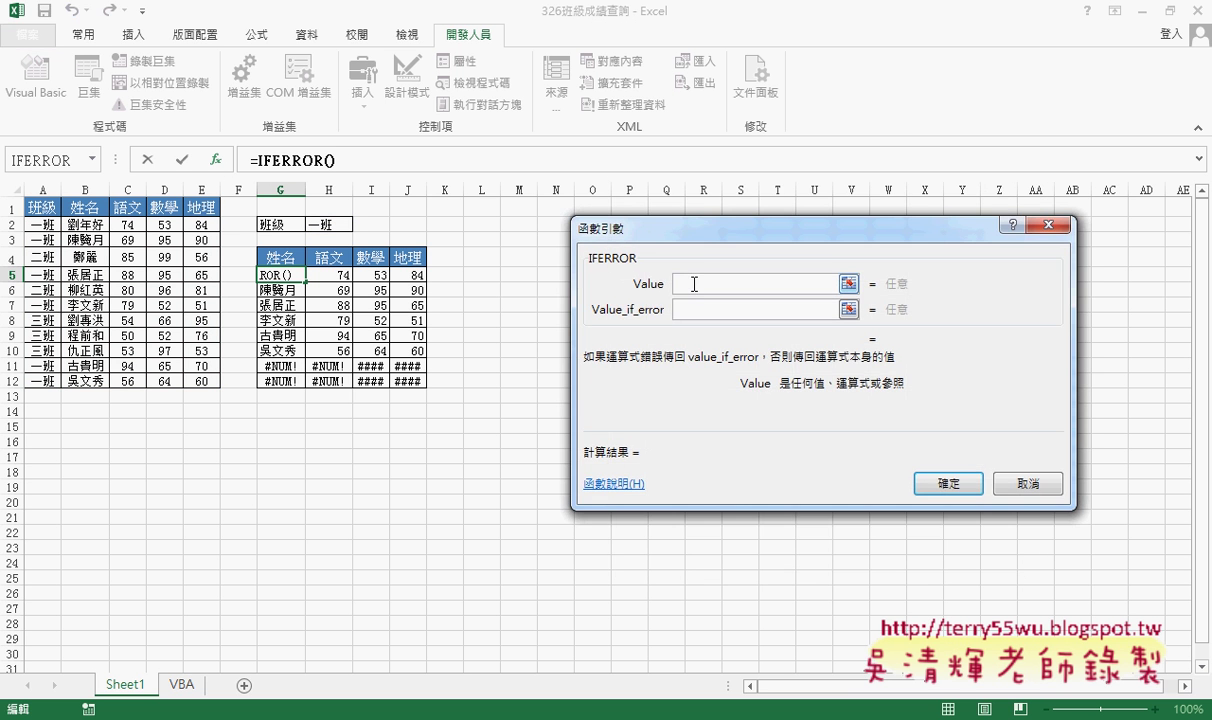
Paste the INDEX formula as IFERROR's value with "" fallback, committed as array over G5:J12.
{"action": "right_click", "coordinate": [692, 282]}
{"action": "left_click", "coordinate": [722, 341]}
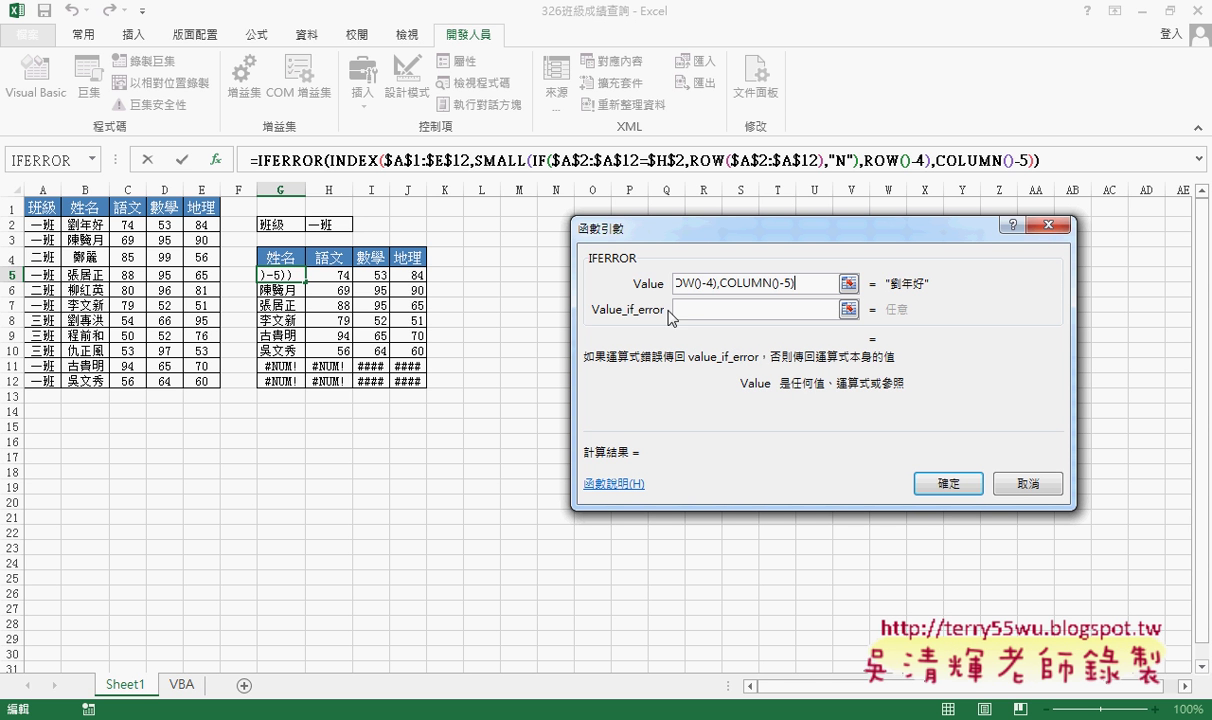
{"action": "left_click", "coordinate": [709, 310]}
{"action": "type", "text": "\"\""}
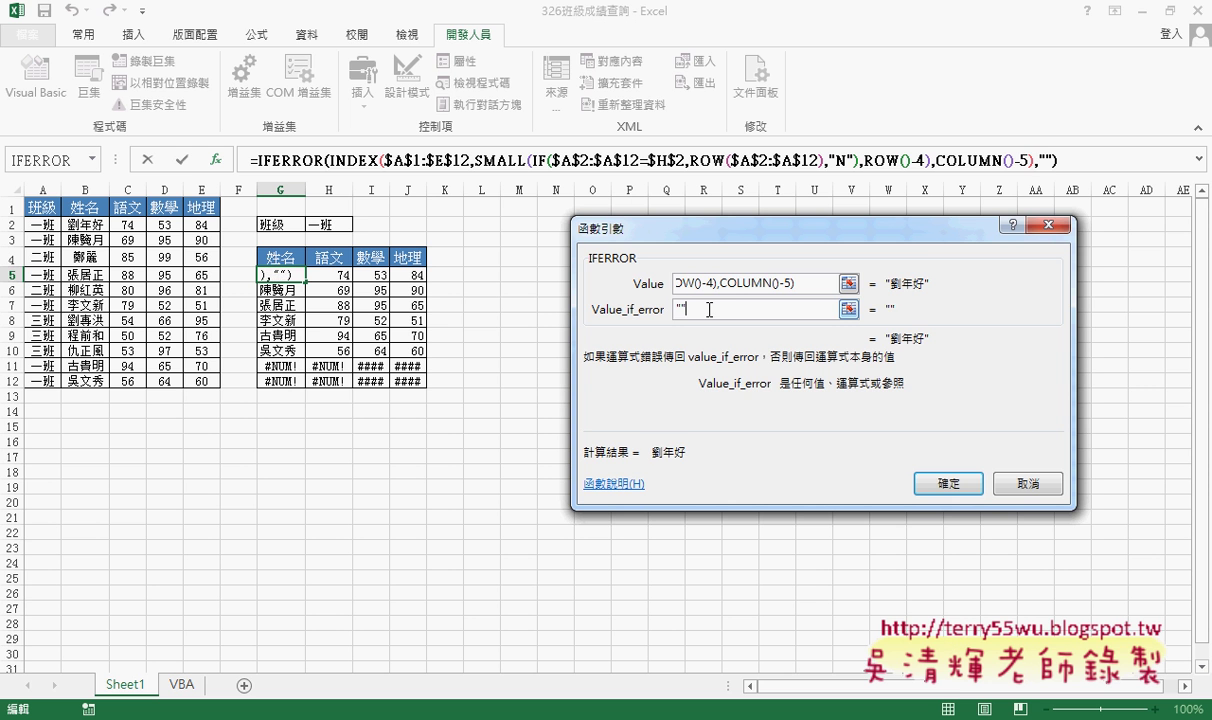
{"action": "left_click", "coordinate": [947, 484]}
{"action": "key", "text": "ctrl+shift+Return"}
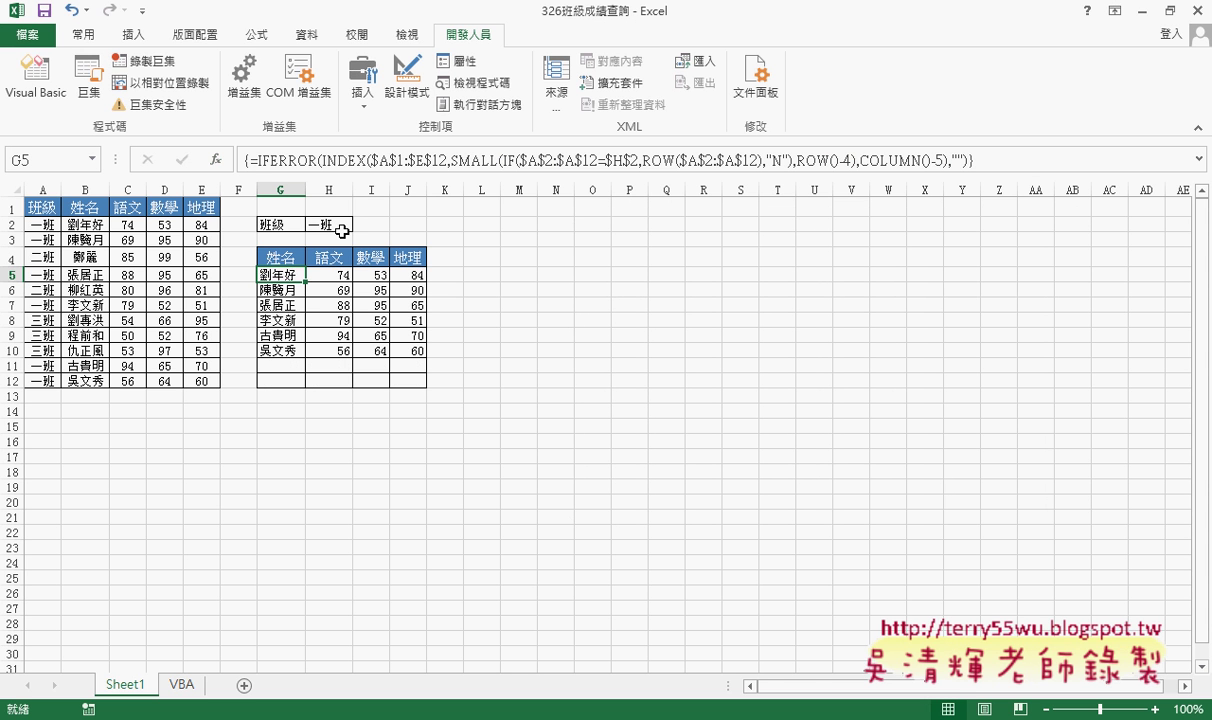
Switch H2's class to 二班, then 三班, and bring up the Google Docs formula notes.
{"action": "left_click", "coordinate": [325, 223]}
{"action": "left_click", "coordinate": [359, 225]}
{"action": "left_click", "coordinate": [352, 253]}
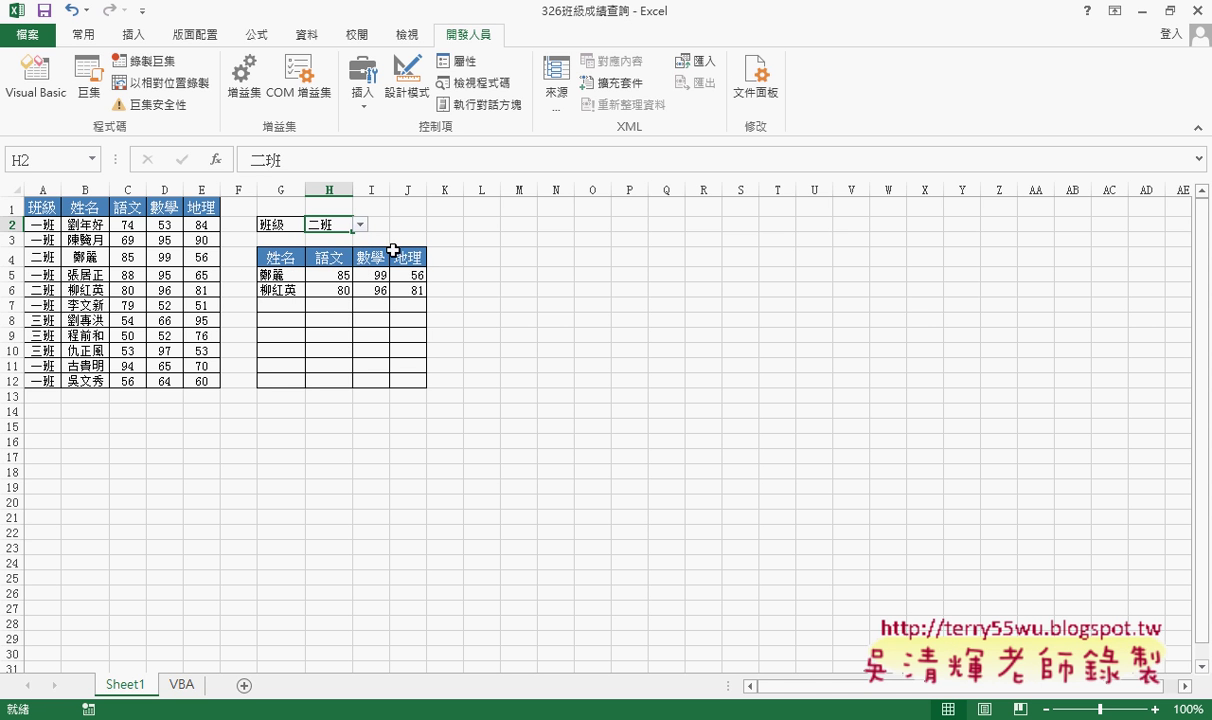
{"action": "left_click", "coordinate": [359, 225]}
{"action": "left_click", "coordinate": [351, 268]}
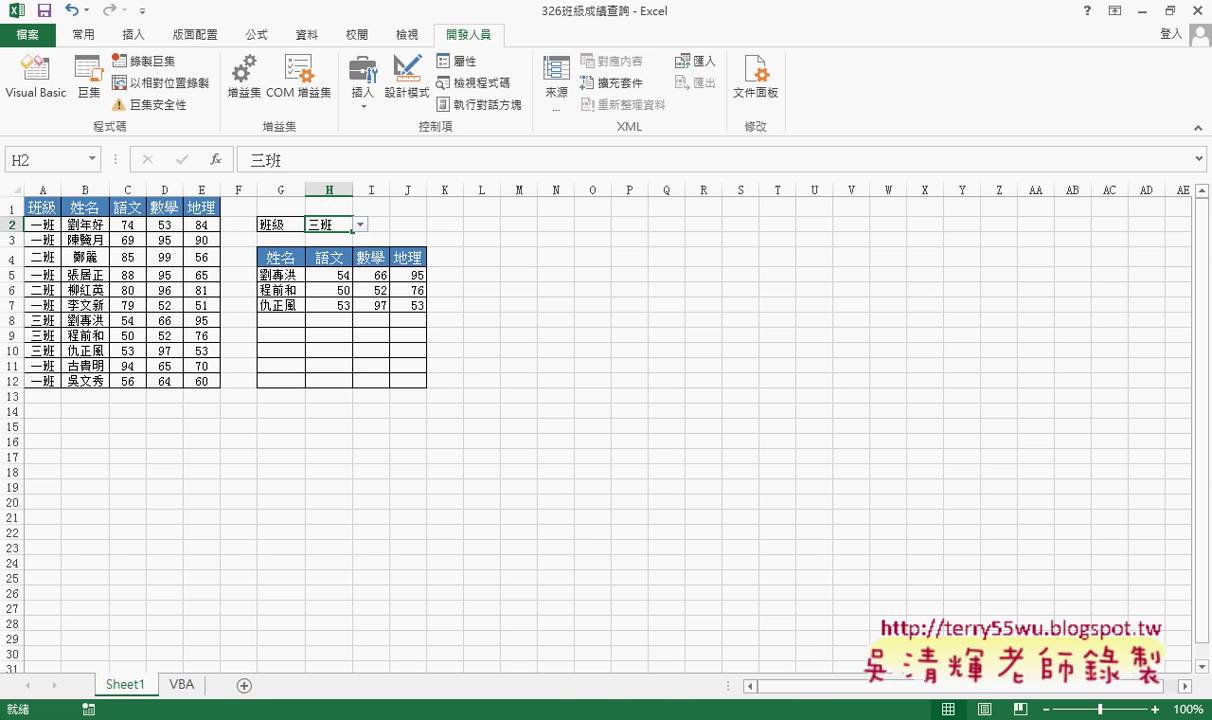
{"action": "key", "text": "alt+Tab"}
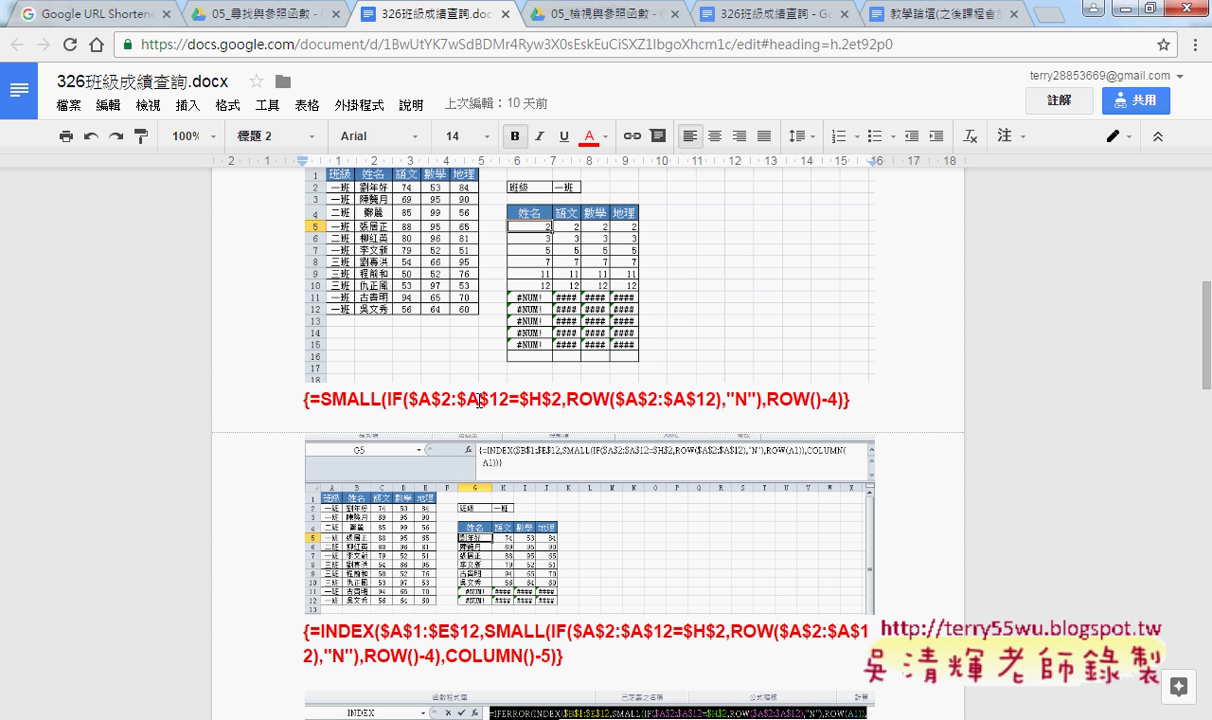
Highlight both $A$2:$A$12 references in the SMALL formula line yellow.
{"action": "scroll", "coordinate": [427, 383], "scroll_direction": "up", "scroll_amount": 1}
{"action": "scroll", "coordinate": [427, 383], "scroll_direction": "up", "scroll_amount": 2}
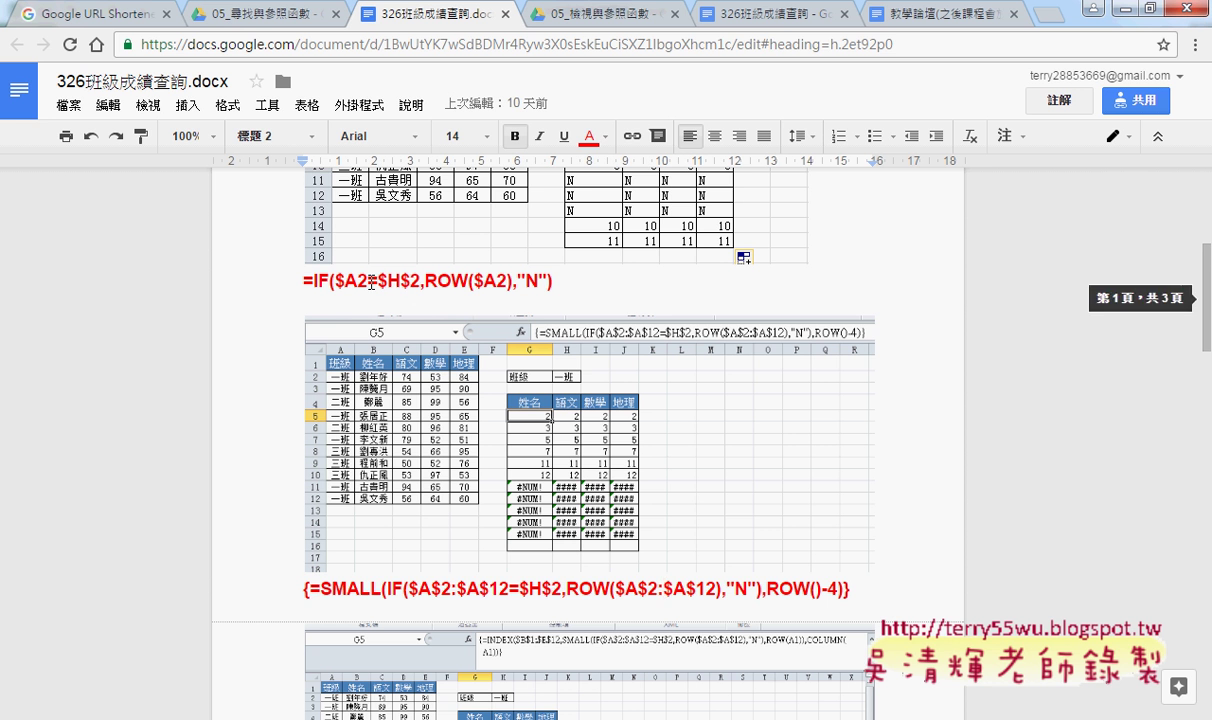
{"action": "left_click_drag", "start_coordinate": [420, 281], "coordinate": [334, 281]}
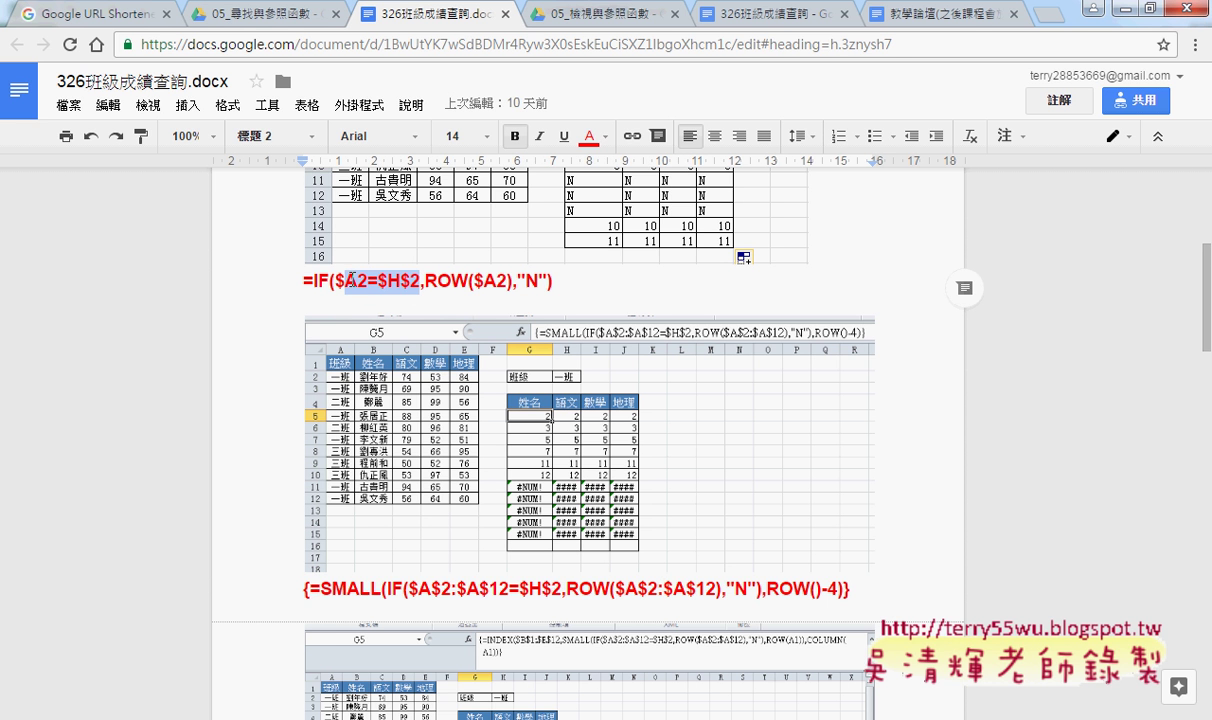
{"action": "scroll", "coordinate": [410, 449], "scroll_direction": "down", "scroll_amount": 2}
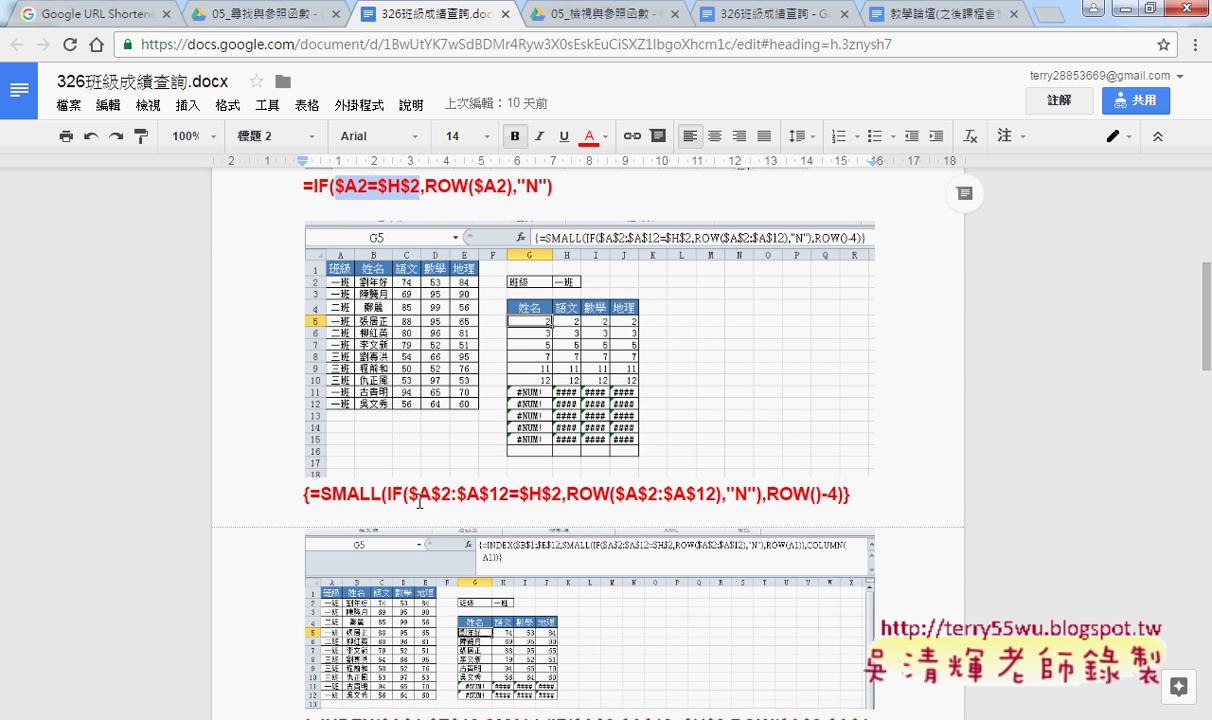
{"action": "left_click_drag", "start_coordinate": [408, 494], "coordinate": [510, 498]}
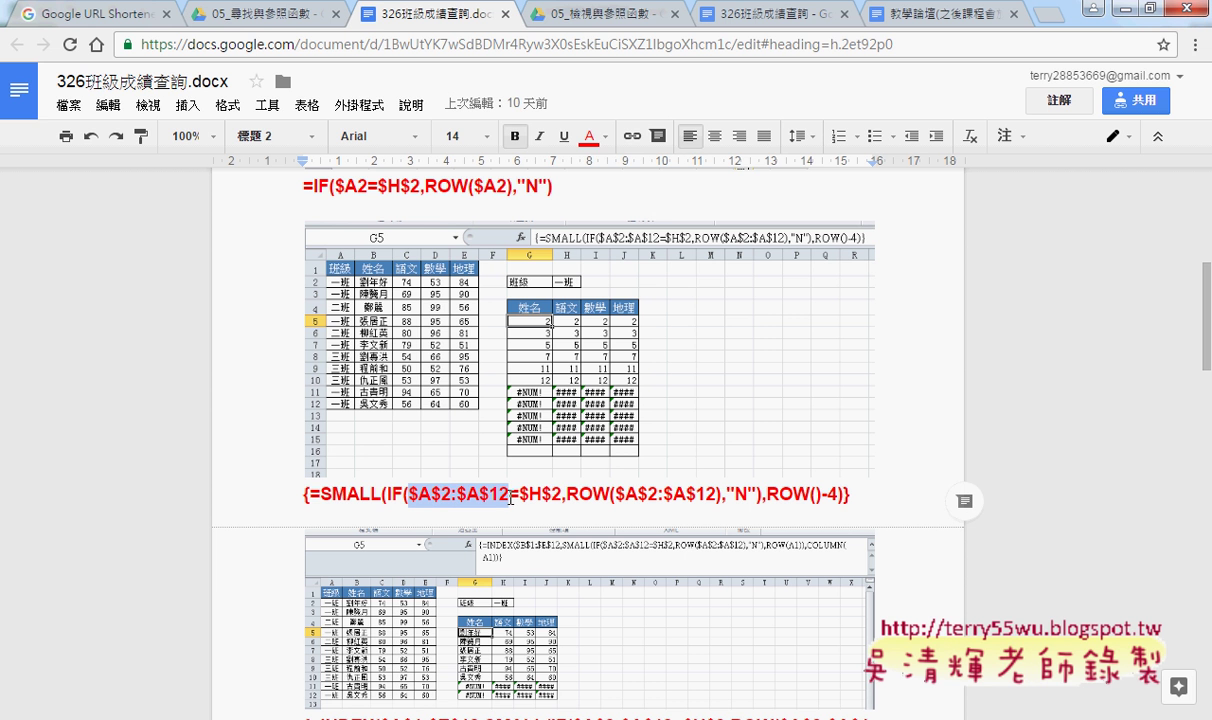
{"action": "left_click", "coordinate": [601, 147]}
{"action": "left_click", "coordinate": [714, 171]}
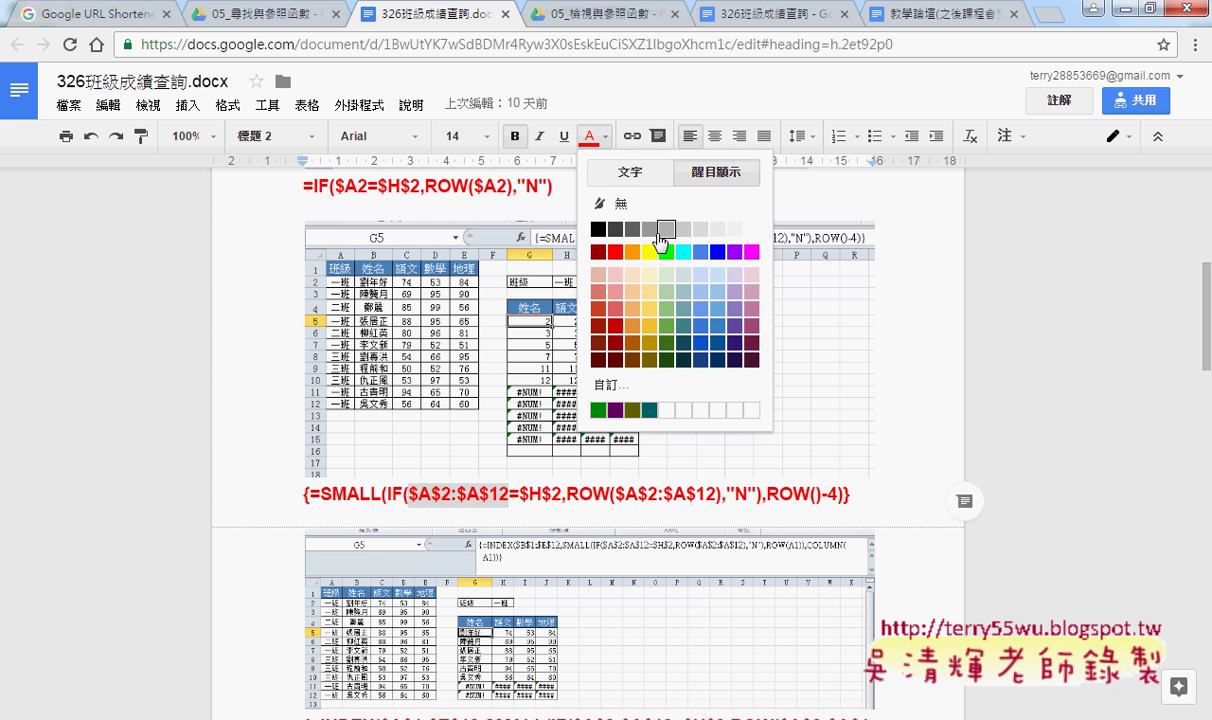
{"action": "left_click", "coordinate": [650, 253]}
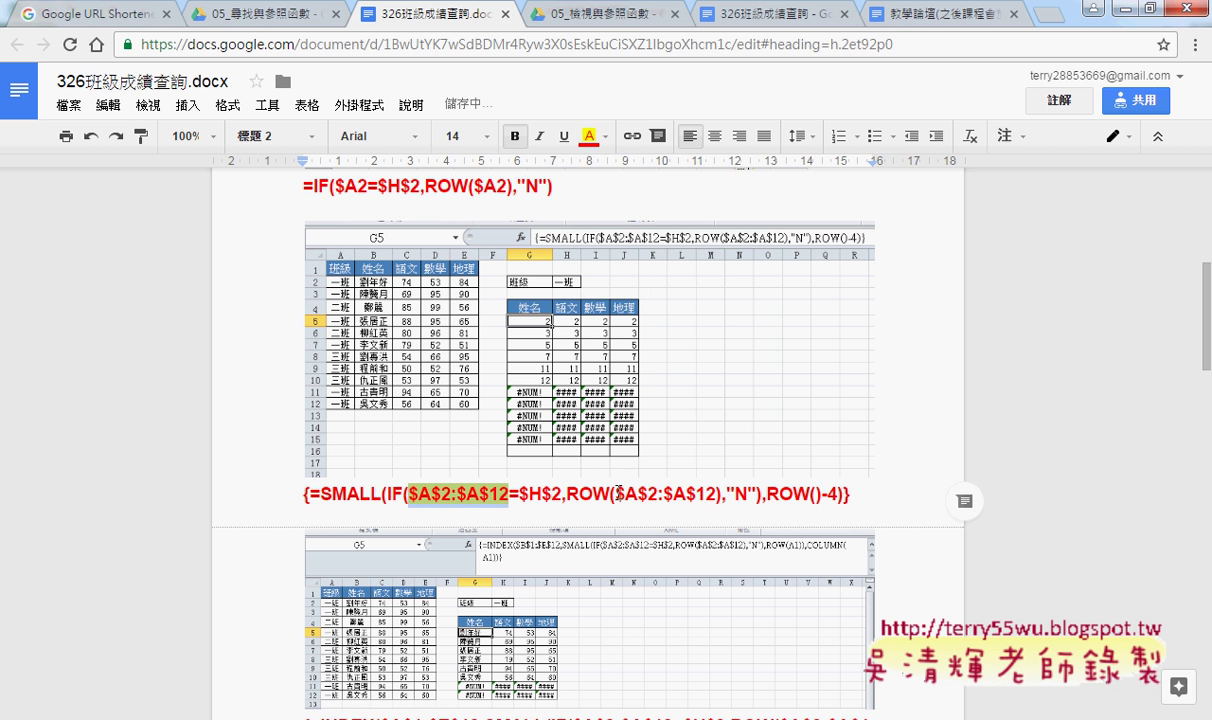
{"action": "left_click_drag", "start_coordinate": [615, 494], "coordinate": [717, 494]}
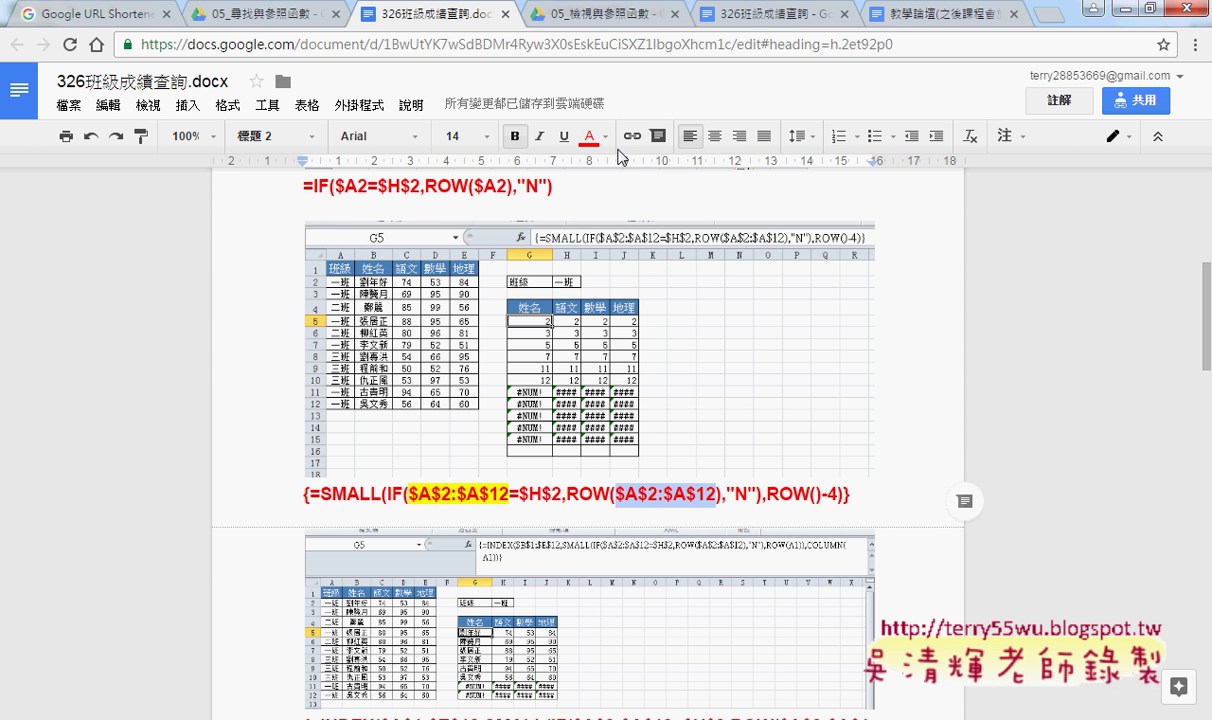
{"action": "left_click", "coordinate": [601, 147]}
{"action": "left_click", "coordinate": [650, 252]}
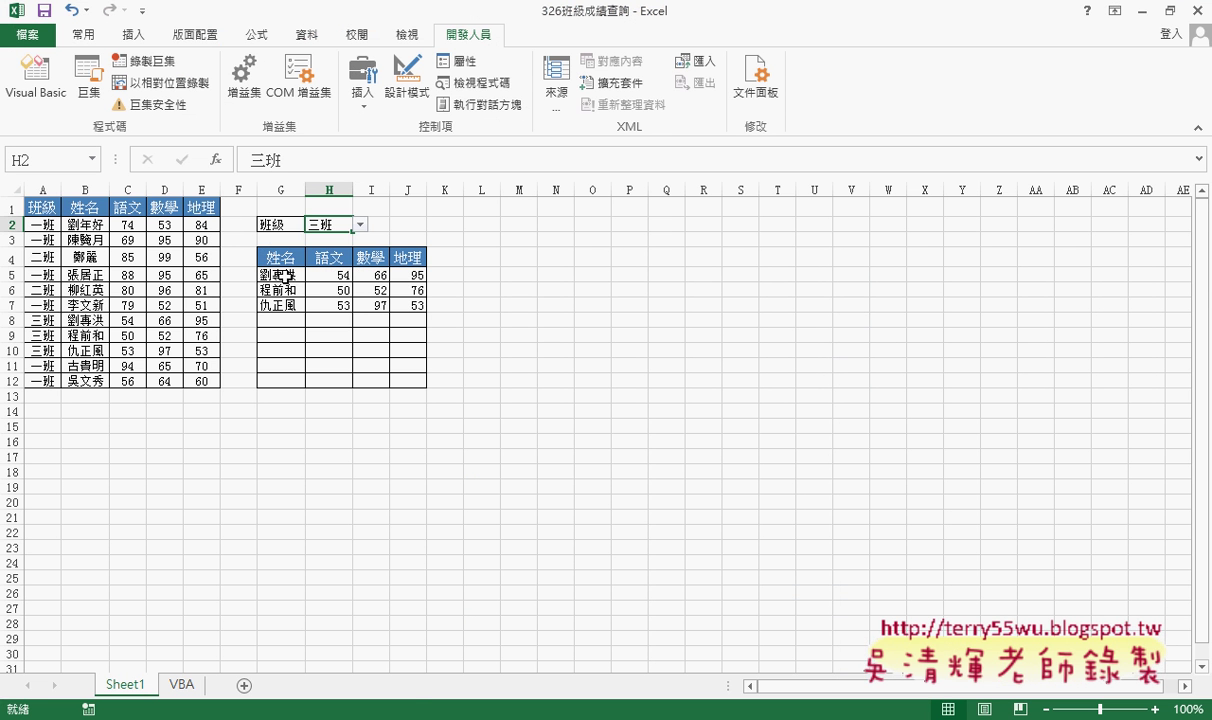
Replace "N" with 13 in G5's IF and recommit the array formula.
{"action": "left_click", "coordinate": [287, 273]}
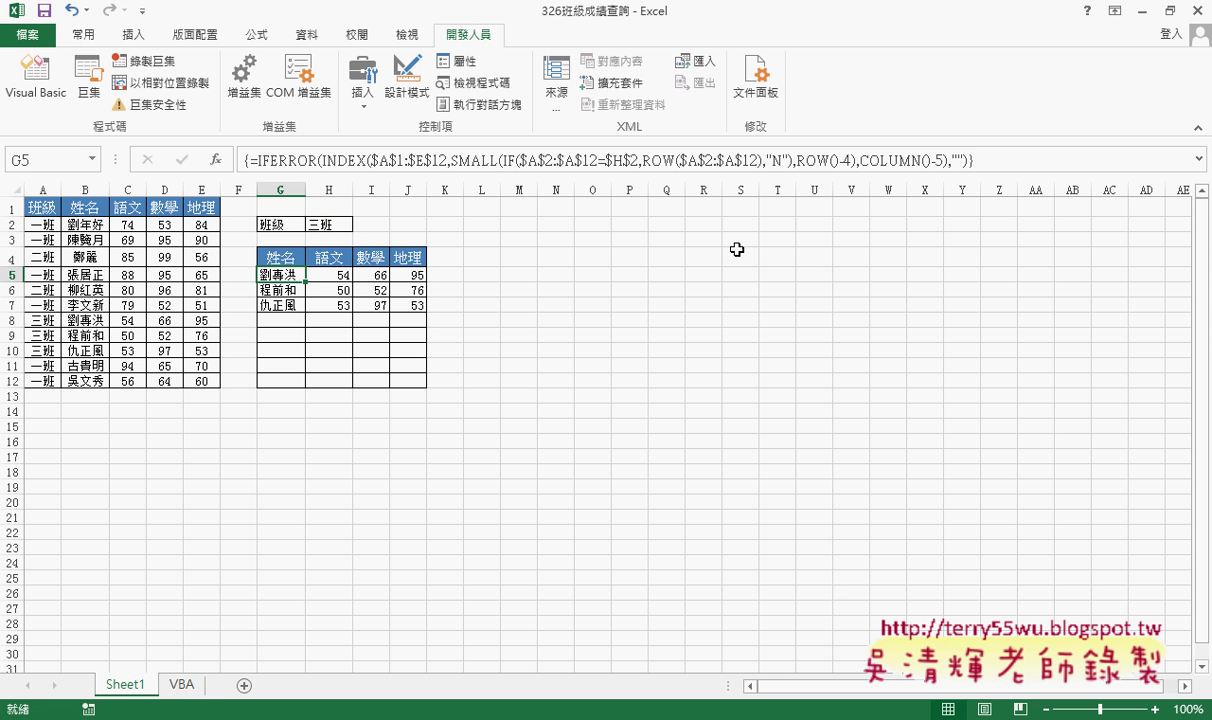
{"action": "double_click", "coordinate": [773, 160]}
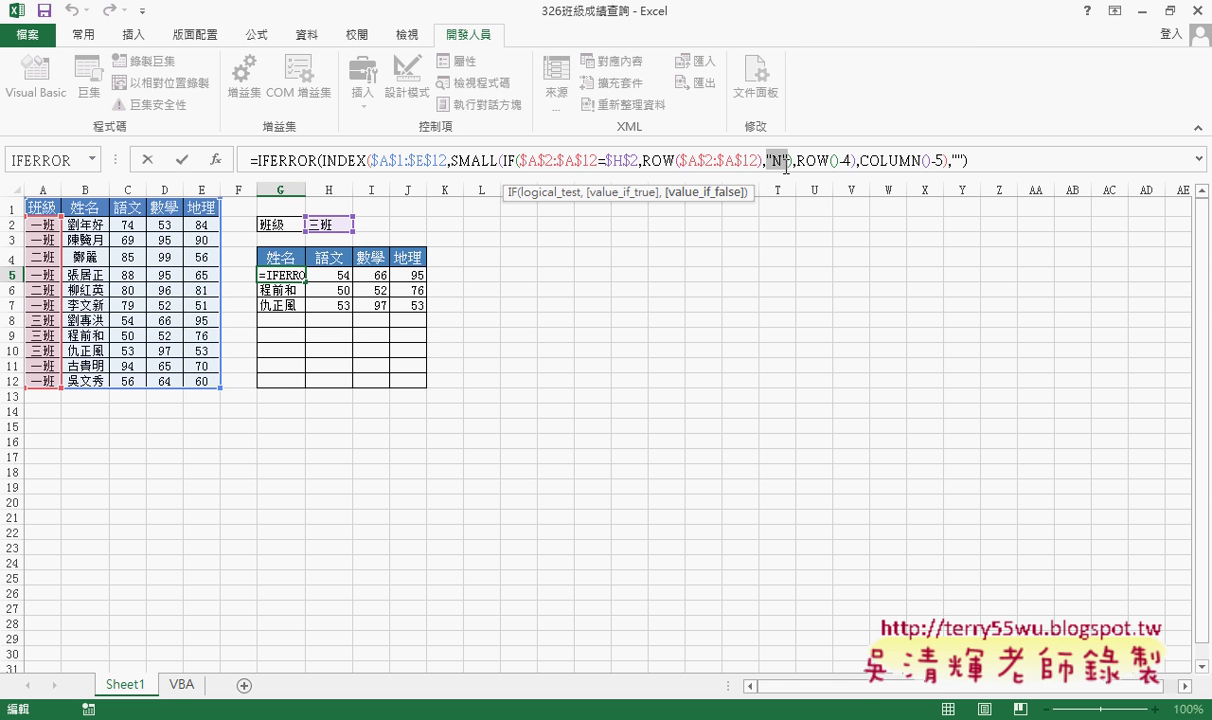
{"action": "type", "text": "13"}
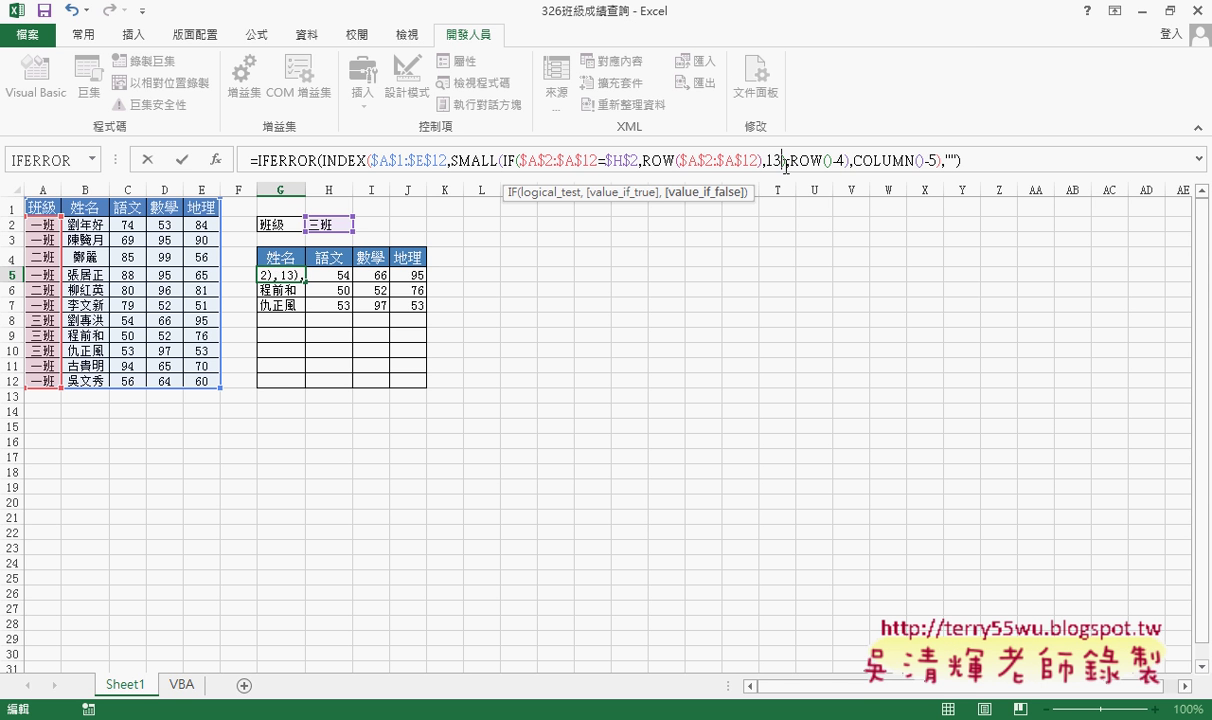
{"action": "key", "text": "ctrl+shift+Return"}
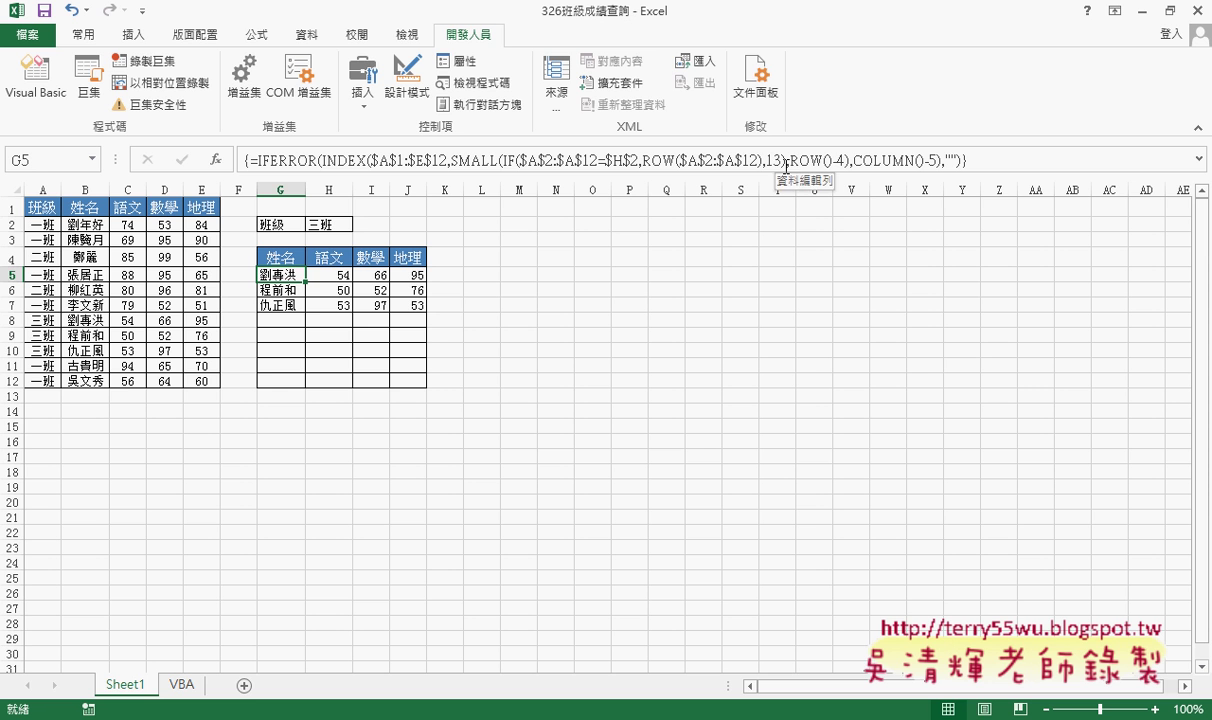
Test the formula without the IFERROR wrapper, then undo to restore the IFERROR version.
{"action": "left_click", "coordinate": [259, 160]}
{"action": "left_click_drag", "start_coordinate": [256, 160], "coordinate": [320, 161]}
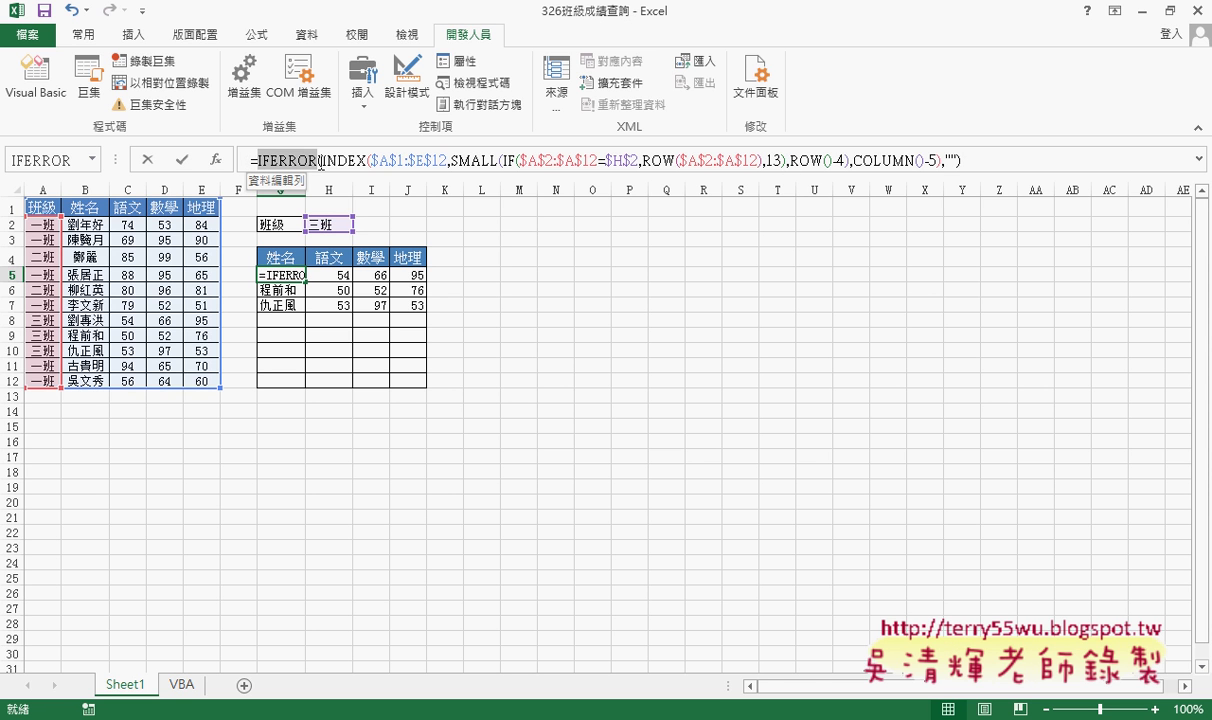
{"action": "key", "text": "Delete"}
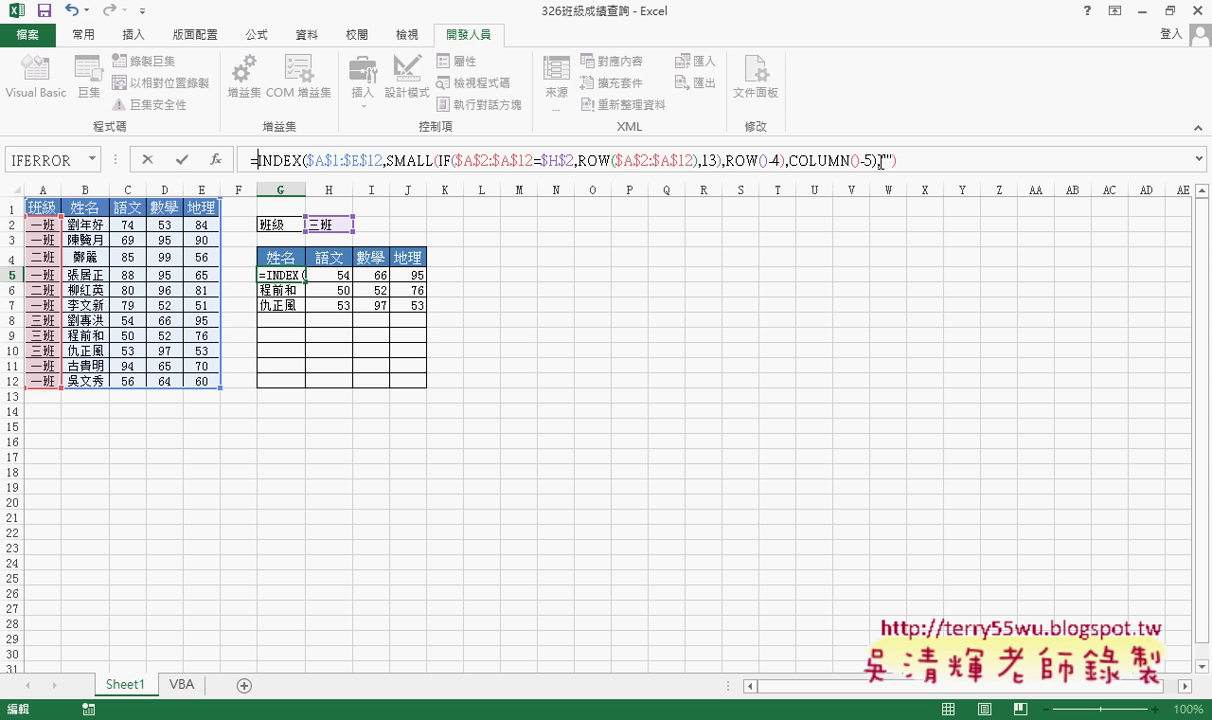
{"action": "left_click_drag", "start_coordinate": [876, 160], "coordinate": [894, 160]}
{"action": "key", "text": "Delete"}
{"action": "left_click", "coordinate": [287, 160]}
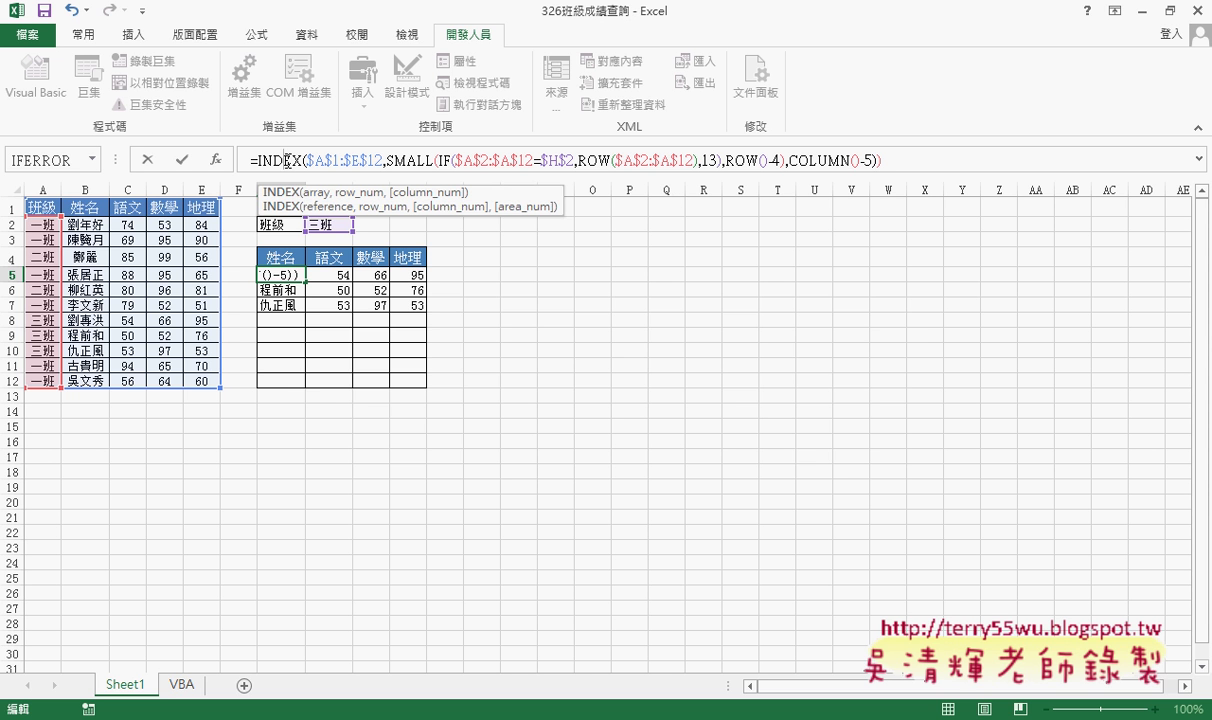
{"action": "key", "text": "ctrl+shift+Return"}
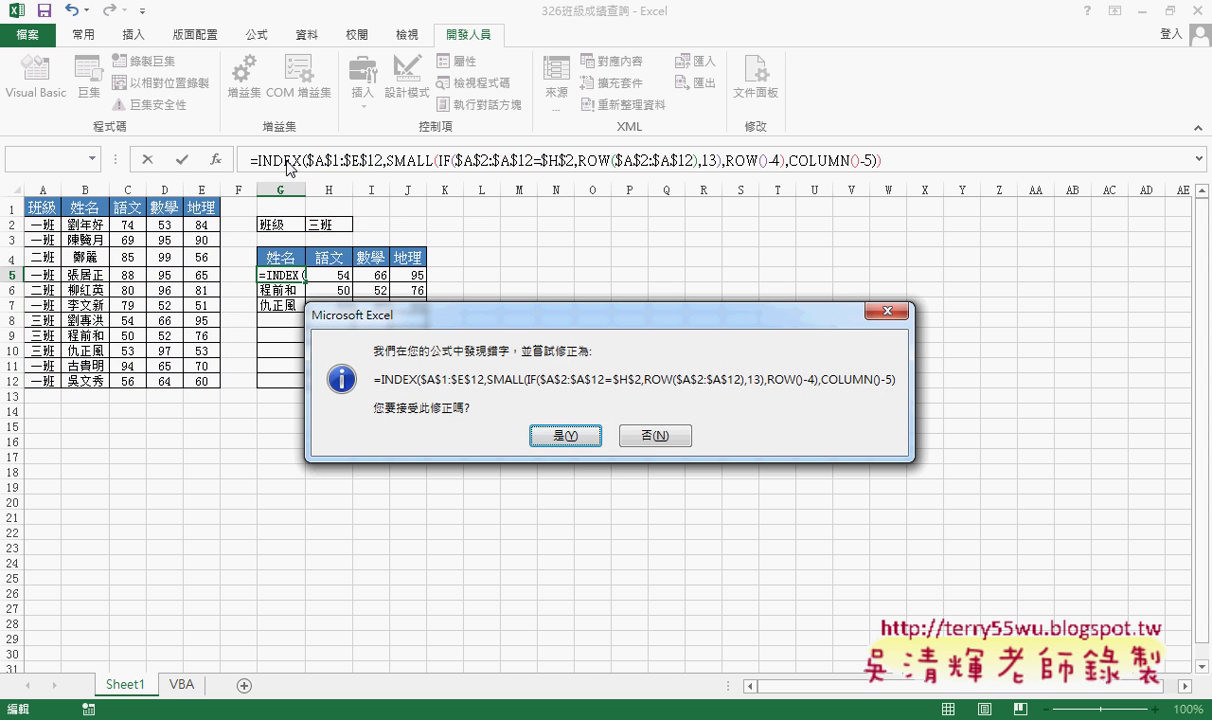
{"action": "key", "text": "Return"}
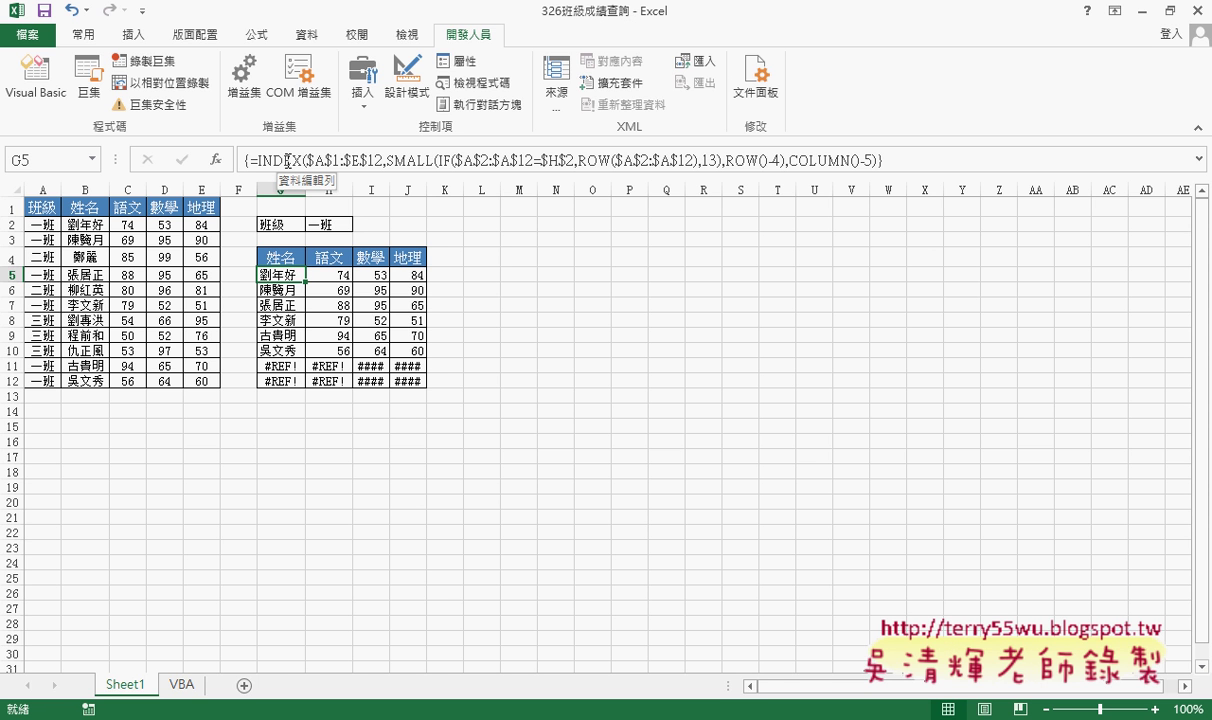
{"action": "key", "text": "ctrl+z"}
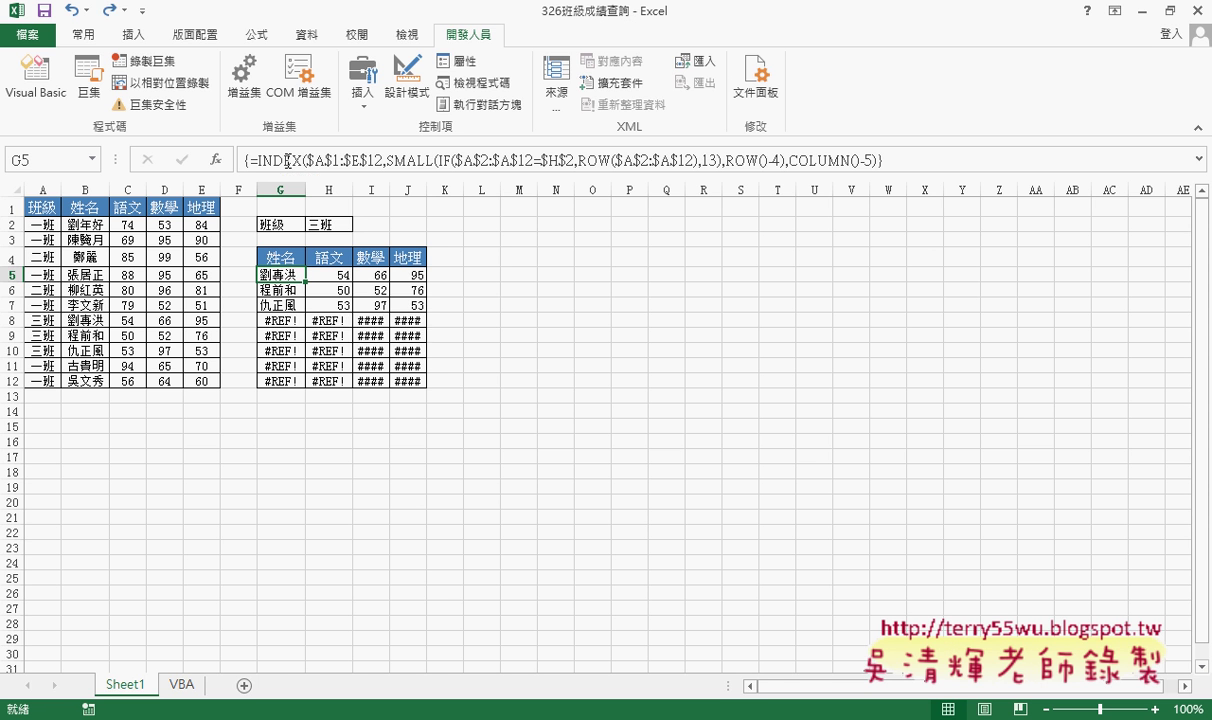
{"action": "key", "text": "ctrl+z"}
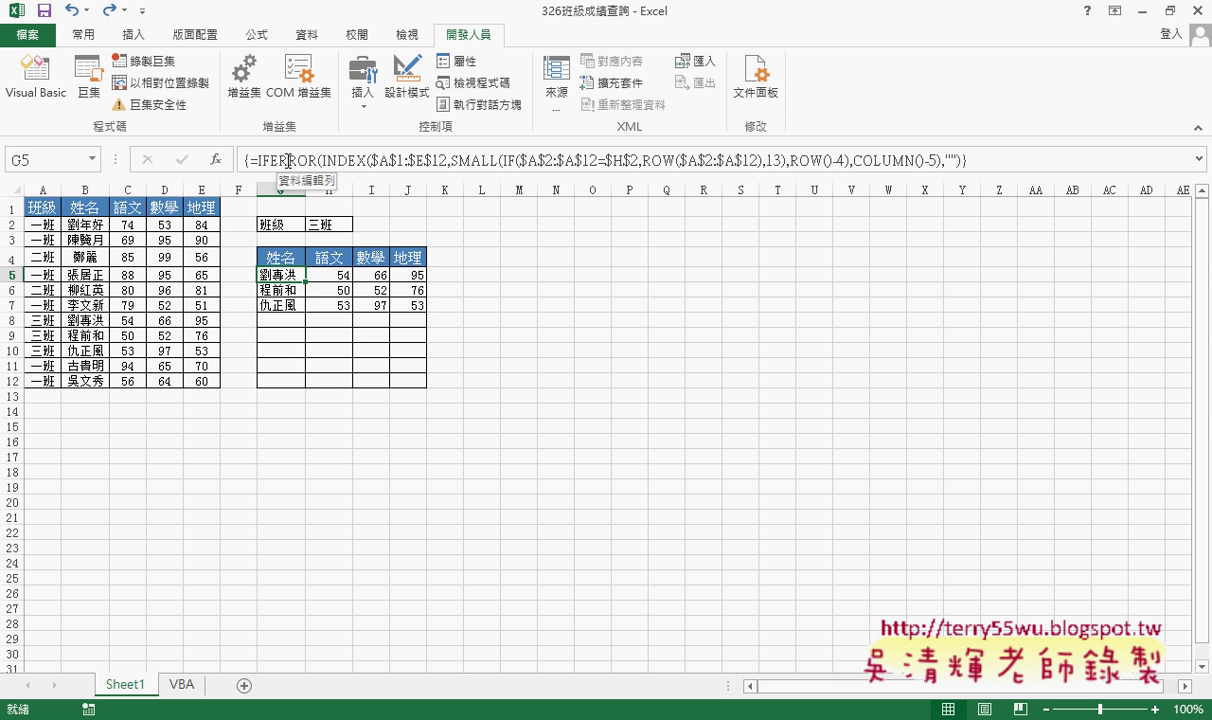
Cycle H2's class through 一班, 二班, 三班 and back to 一班.
{"action": "left_click", "coordinate": [312, 222]}
{"action": "left_click", "coordinate": [359, 225]}
{"action": "left_click", "coordinate": [342, 239]}
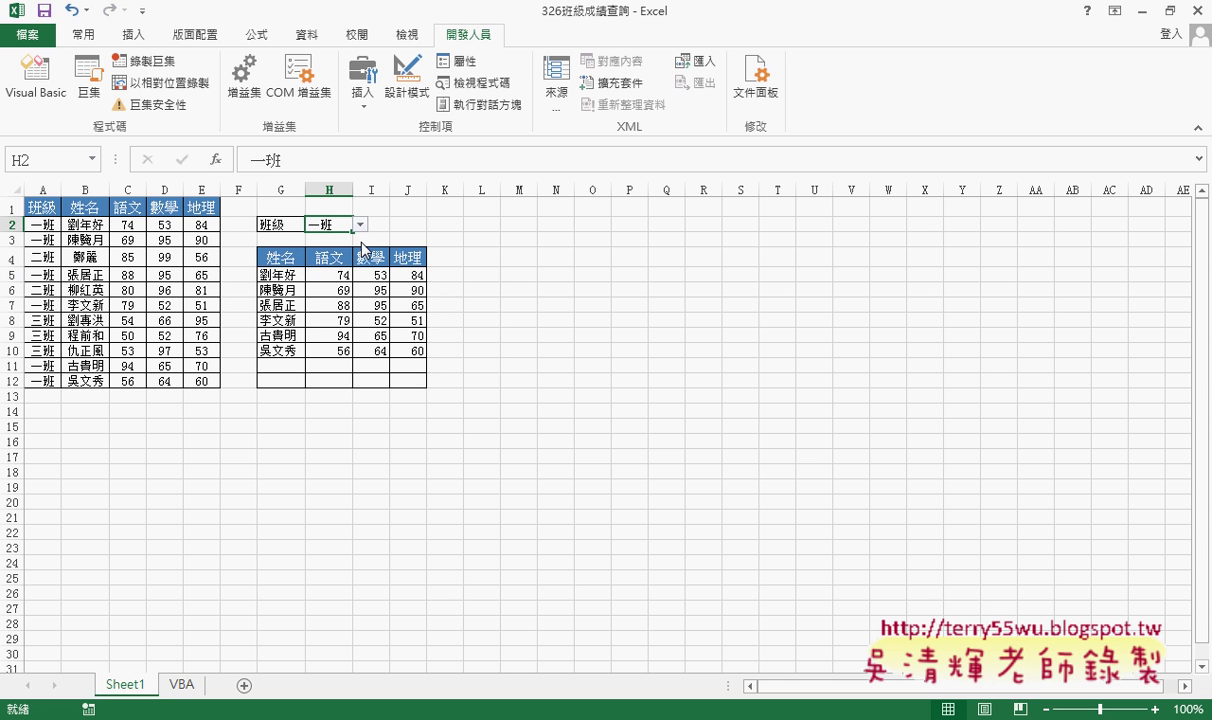
{"action": "left_click", "coordinate": [359, 225]}
{"action": "left_click", "coordinate": [345, 253]}
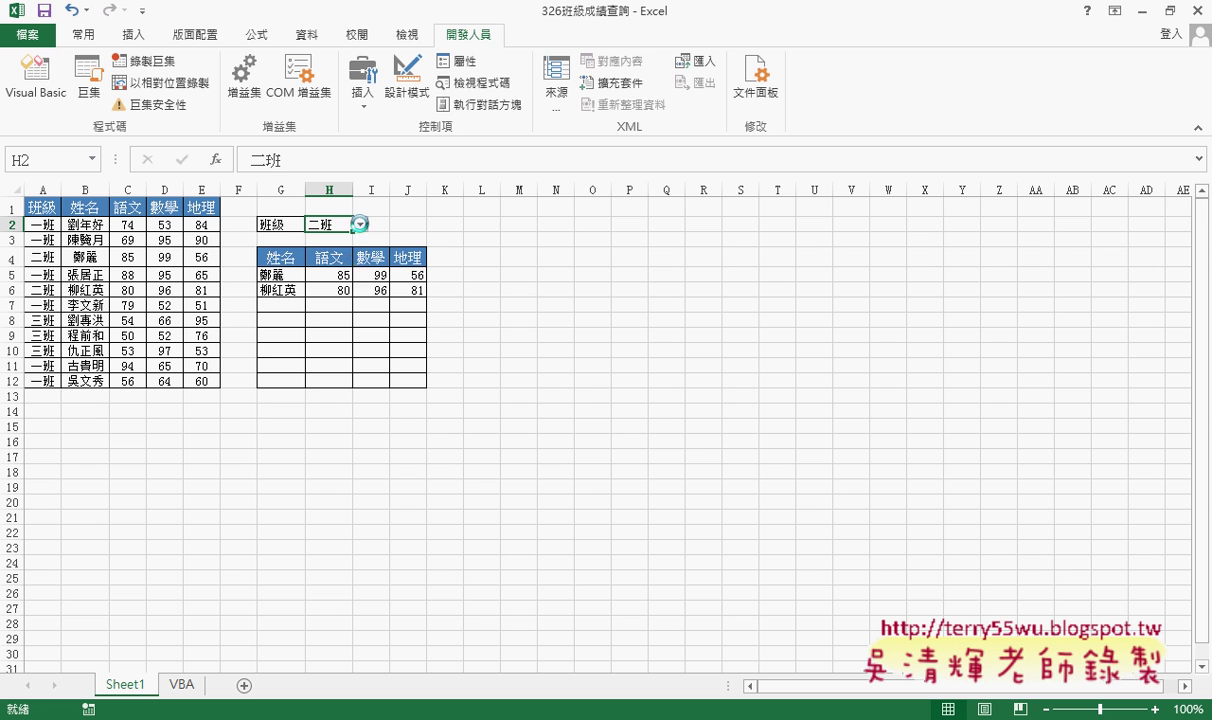
{"action": "left_click", "coordinate": [359, 225]}
{"action": "left_click", "coordinate": [343, 266]}
{"action": "left_click", "coordinate": [359, 225]}
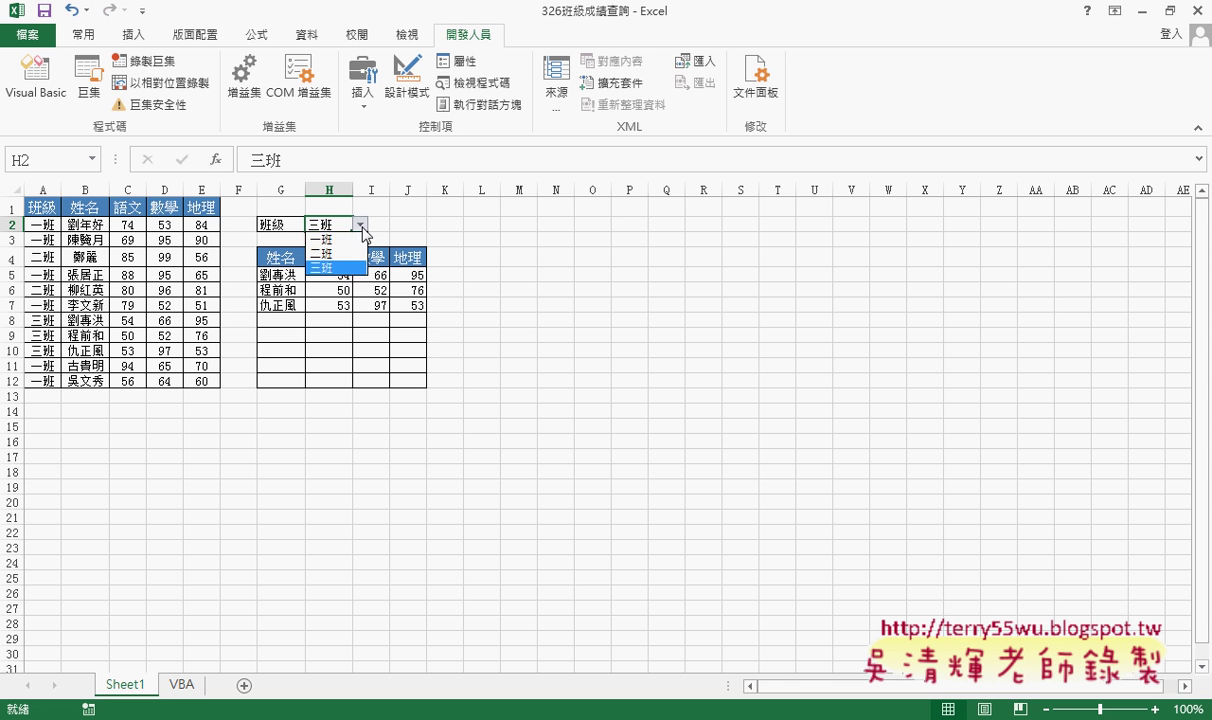
{"action": "left_click", "coordinate": [340, 239]}
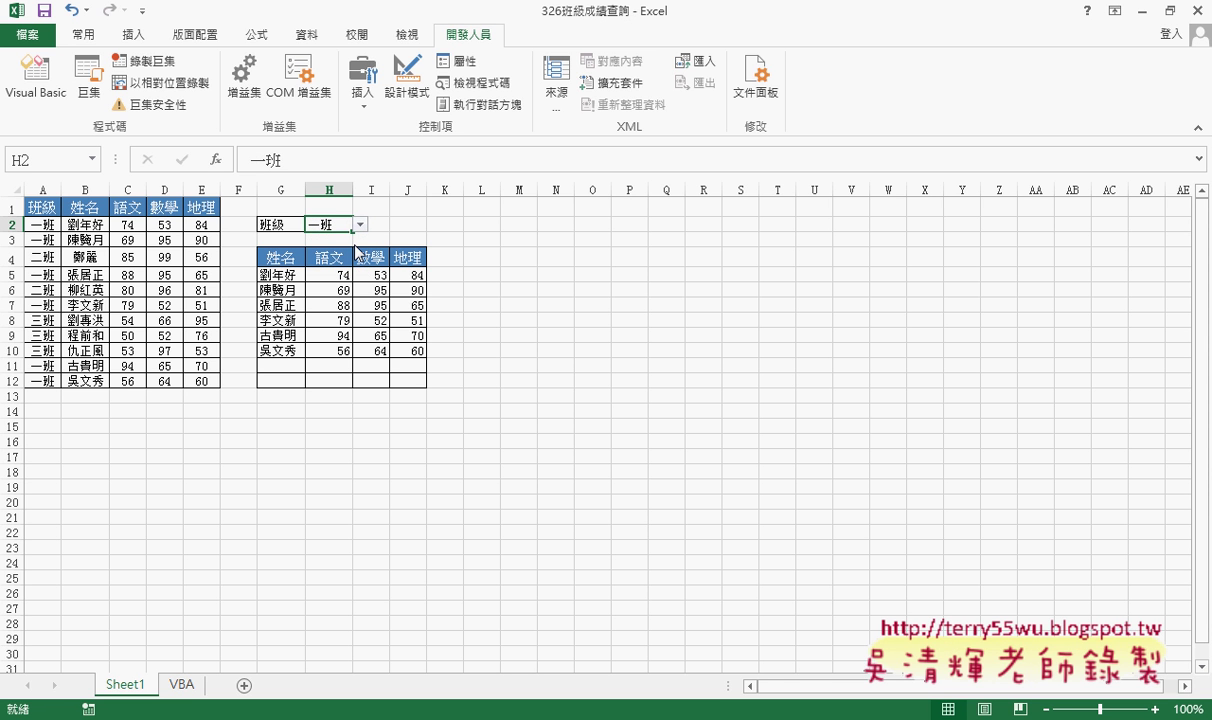